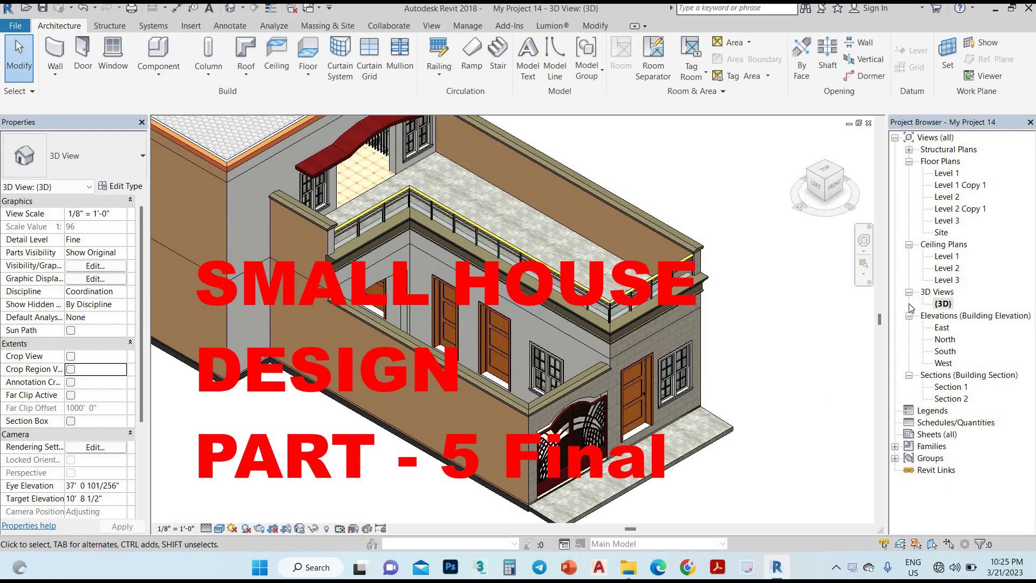
Open the Level 1, Level 1 Copy 1, Level 2 and Level 2 Copy 1 floor plans in turn.
{"action": "double_click", "coordinate": [945, 173]}
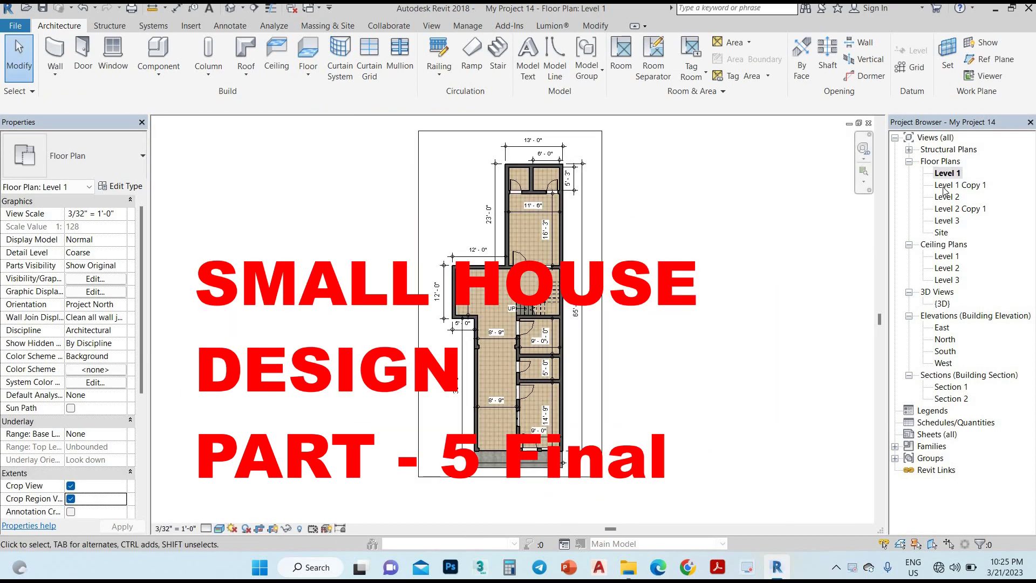
{"action": "double_click", "coordinate": [950, 185]}
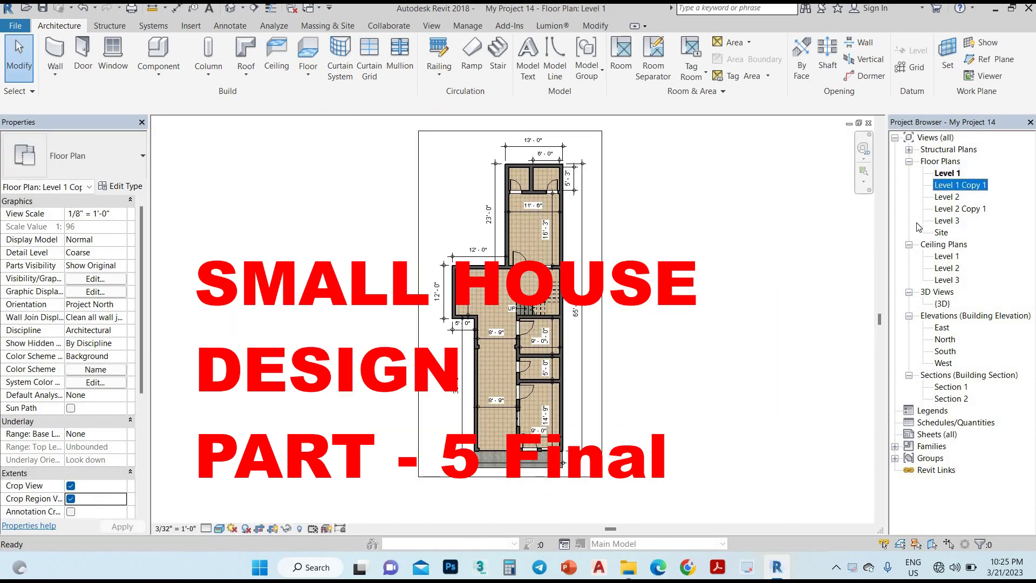
{"action": "double_click", "coordinate": [947, 197]}
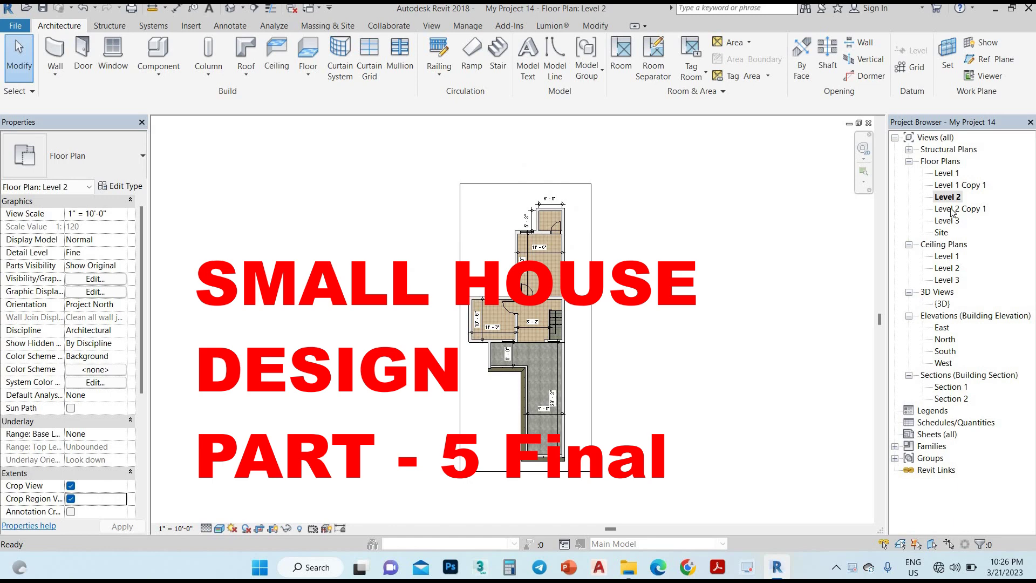
{"action": "double_click", "coordinate": [951, 209]}
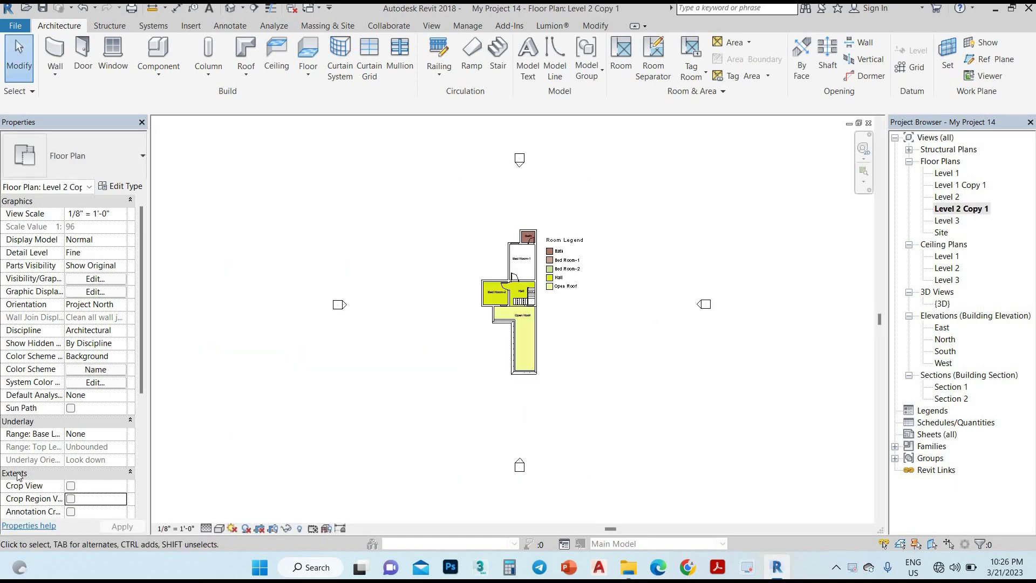
Turn on Crop View for Level 2 Copy 1 and drag the crop boundary tight around plan and legend.
{"action": "left_click", "coordinate": [70, 486]}
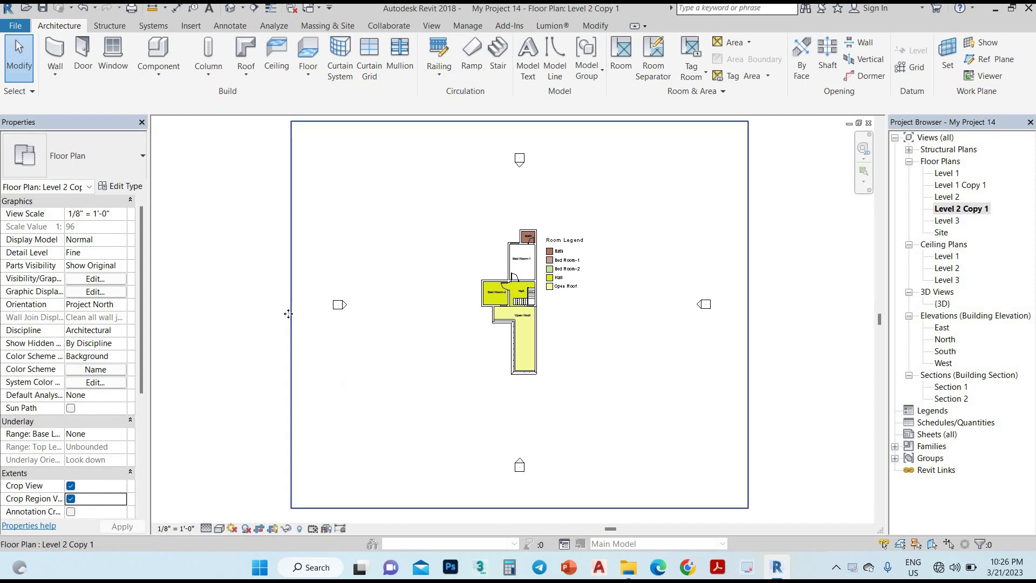
{"action": "left_click", "coordinate": [291, 316]}
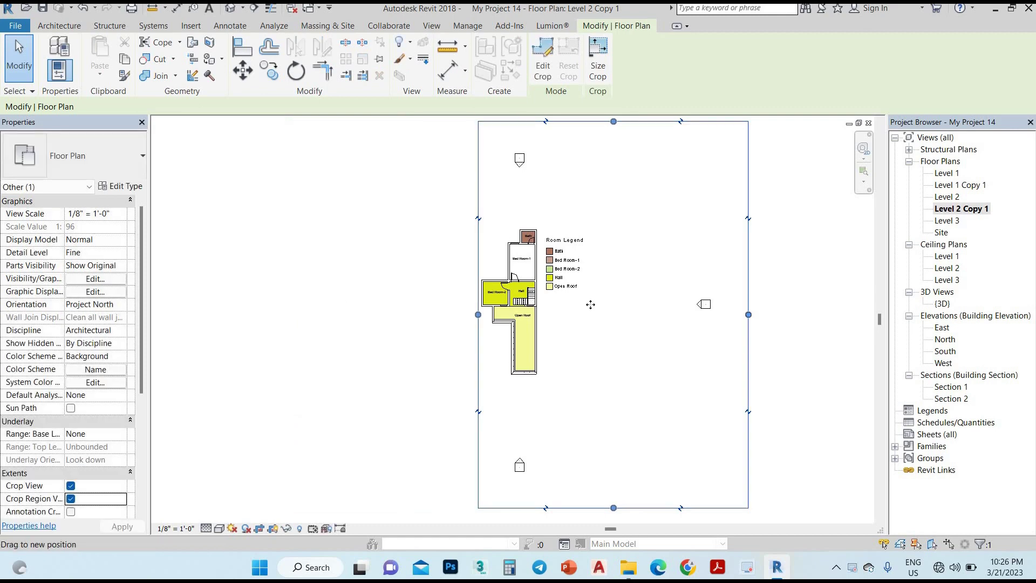
{"action": "mouse_move", "coordinate": [590, 300]}
{"action": "left_mouse_down"}
{"action": "mouse_move", "coordinate": [527, 404]}
{"action": "mouse_move", "coordinate": [533, 121]}
{"action": "left_mouse_up"}
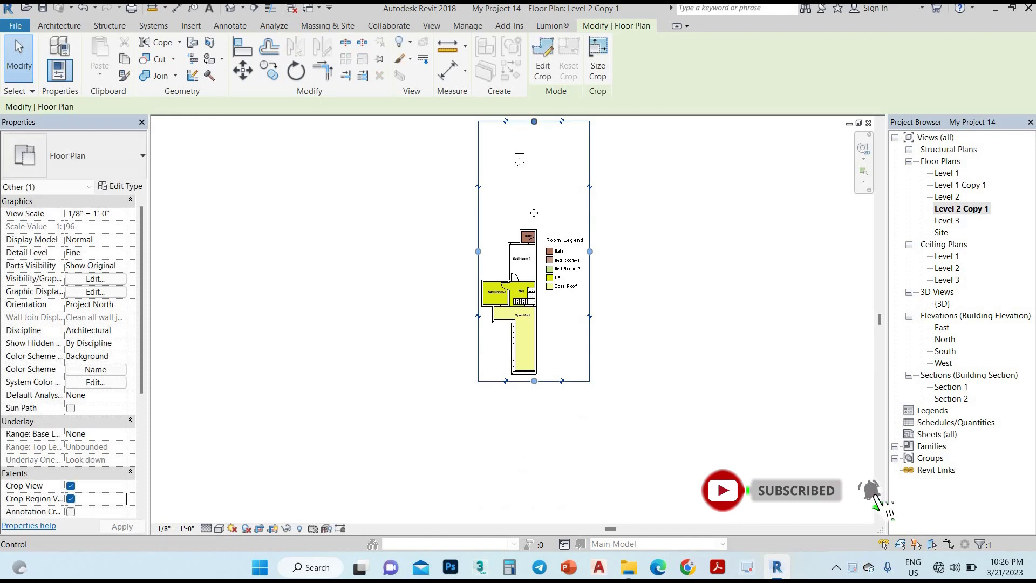
{"action": "left_click_drag", "start_coordinate": [533, 121], "coordinate": [549, 309]}
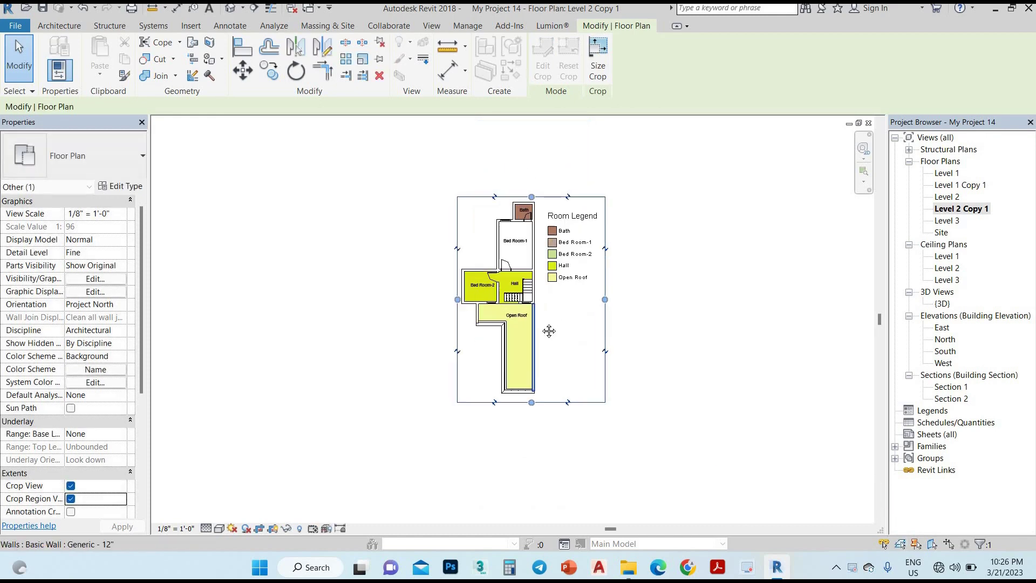
{"action": "scroll", "coordinate": [549, 310], "scroll_direction": "up", "scroll_amount": 5}
{"action": "key", "text": "Escape"}
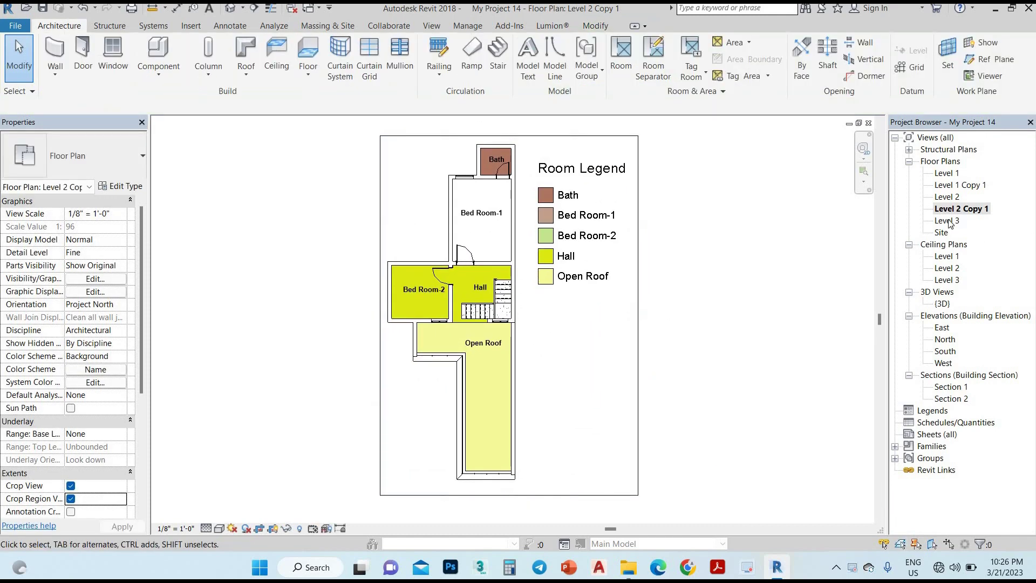
Open the Level 3, Site, 3D and East elevation views.
{"action": "double_click", "coordinate": [948, 221]}
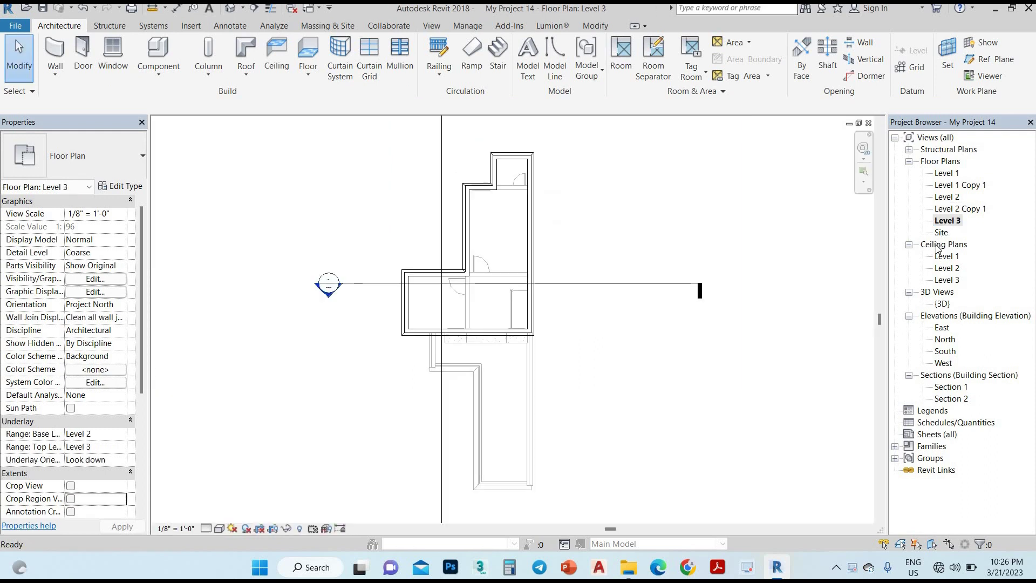
{"action": "double_click", "coordinate": [941, 232]}
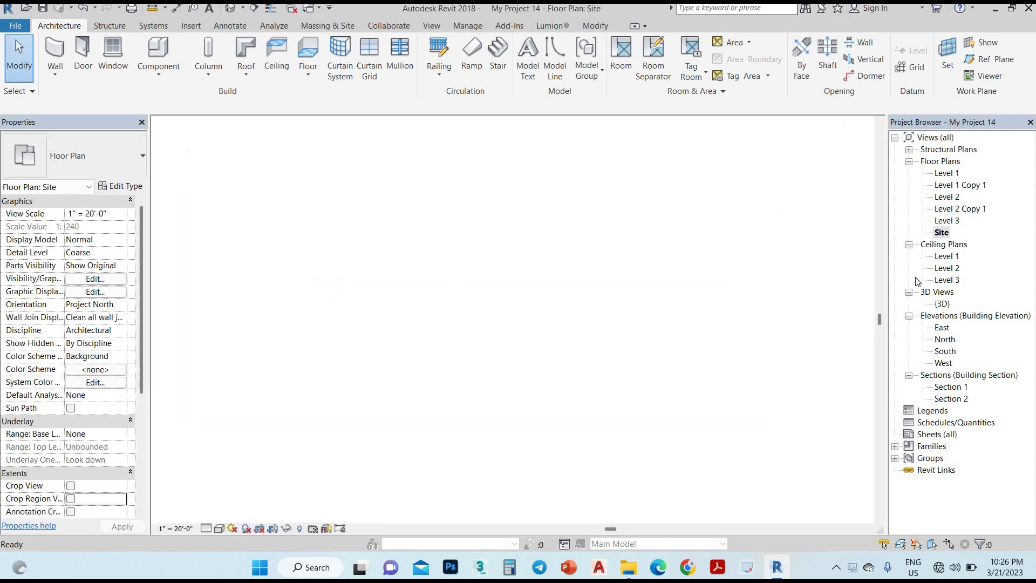
{"action": "double_click", "coordinate": [943, 304]}
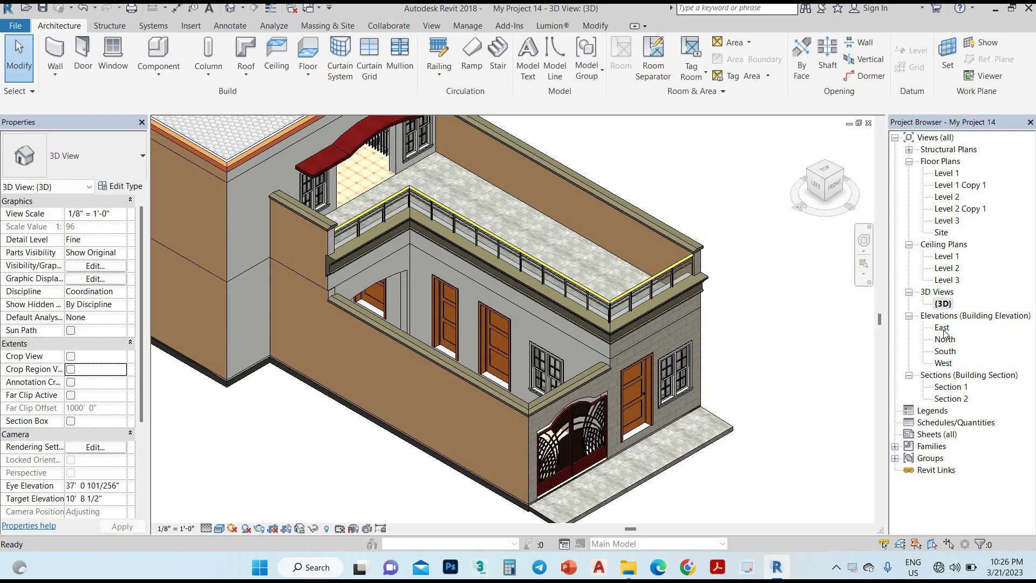
{"action": "left_click", "coordinate": [943, 328]}
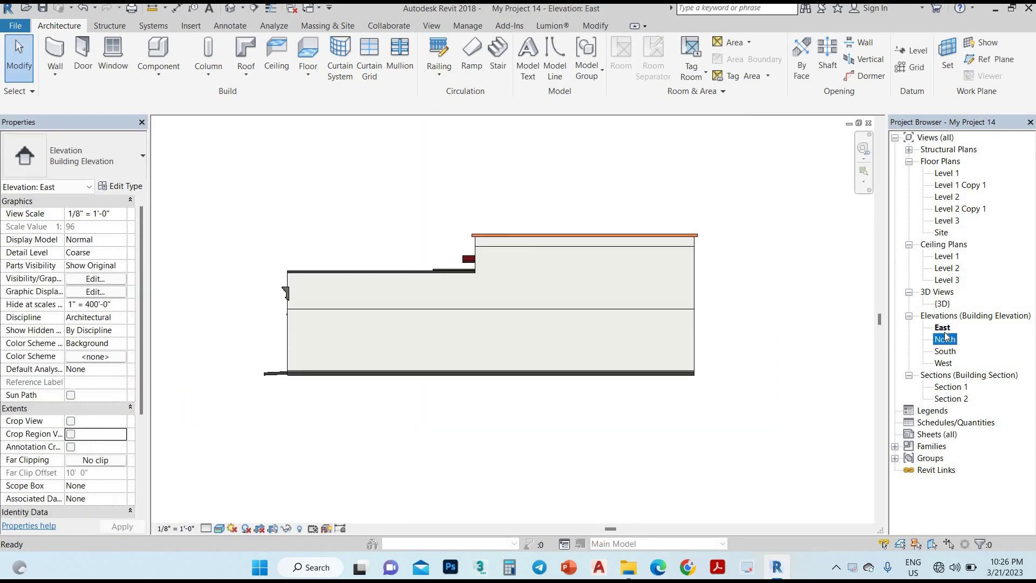
Turn on cropping and visible crop regions for the East, North, South and West elevations.
{"action": "left_click", "coordinate": [70, 434]}
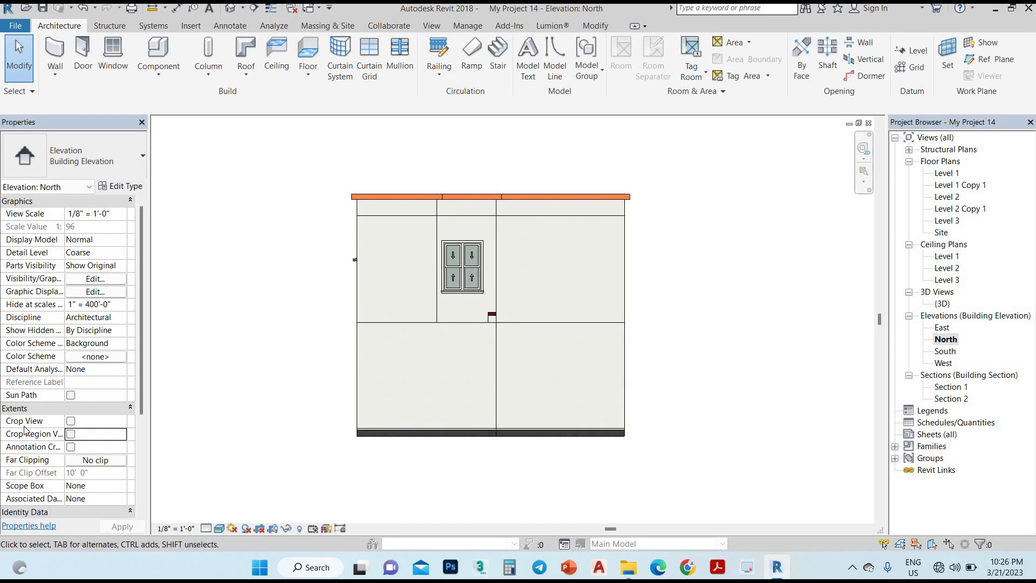
{"action": "left_click", "coordinate": [71, 434]}
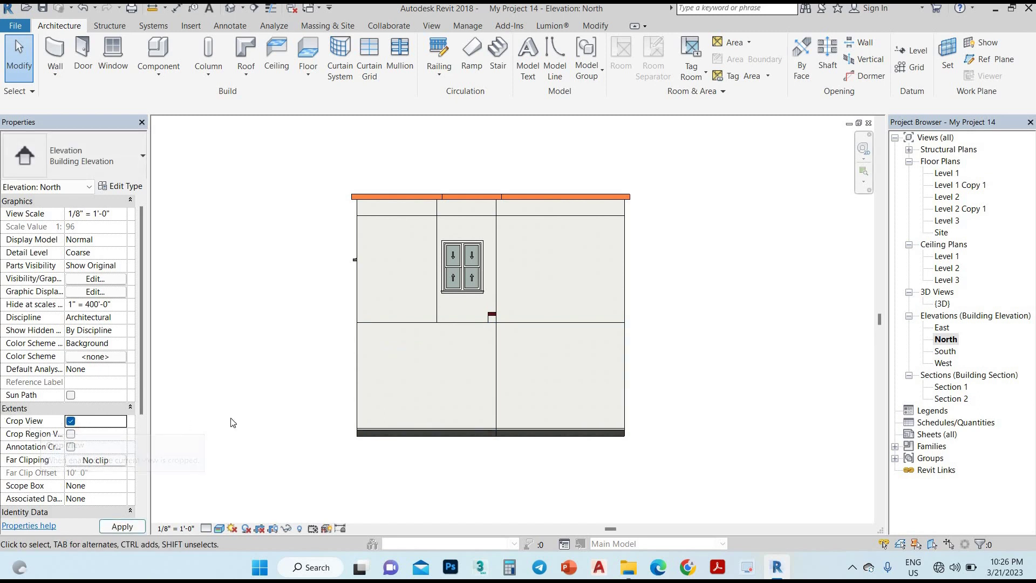
{"action": "double_click", "coordinate": [945, 351]}
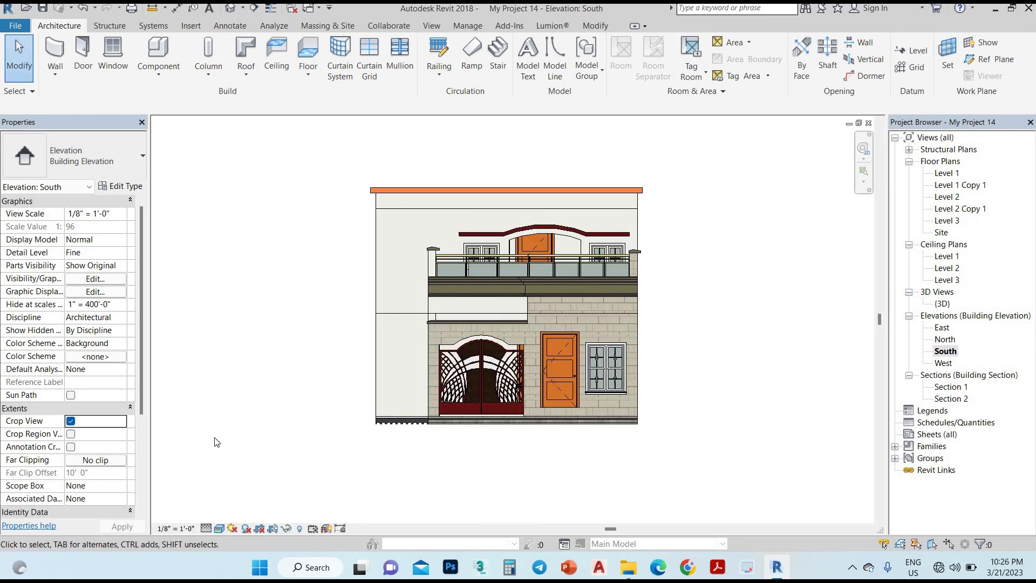
{"action": "left_click", "coordinate": [71, 433]}
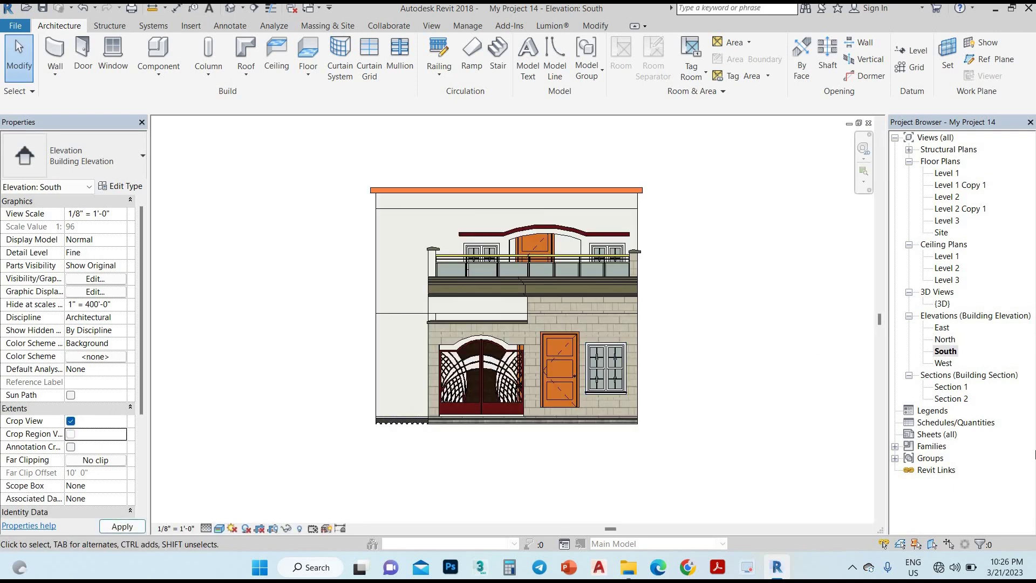
{"action": "double_click", "coordinate": [944, 363]}
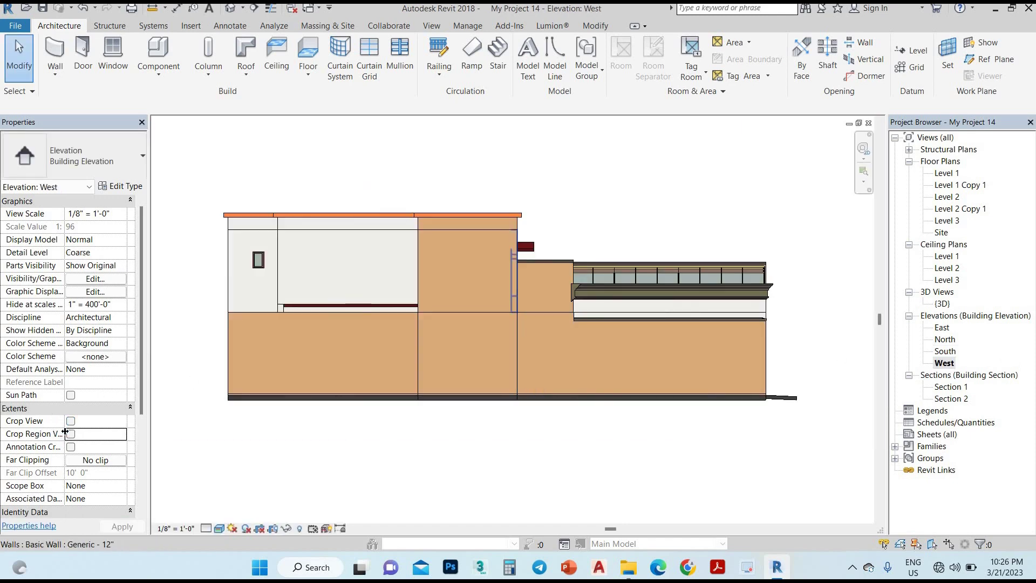
{"action": "left_click", "coordinate": [70, 421]}
{"action": "left_click", "coordinate": [70, 421]}
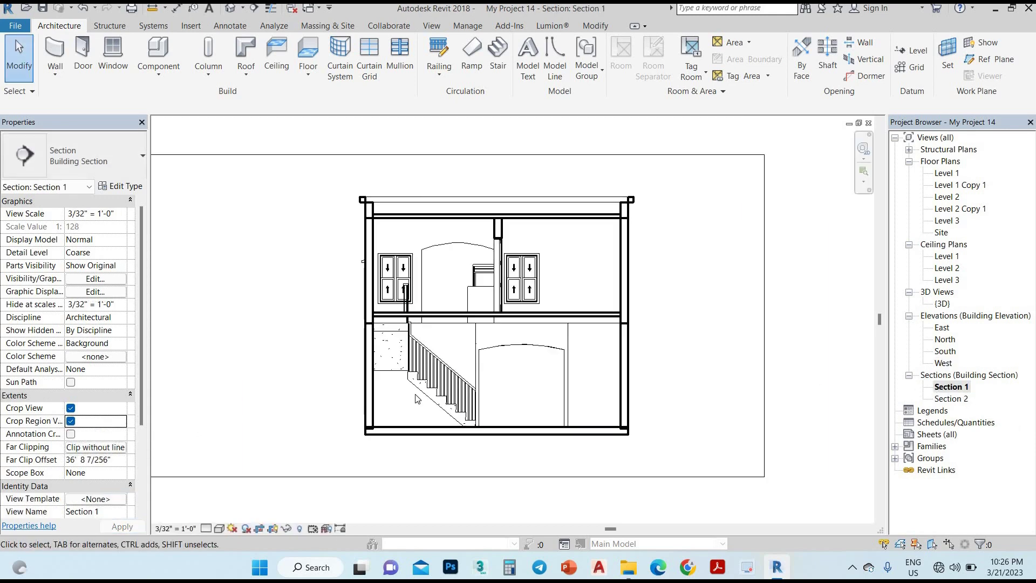
Pull Section 1's crop boundary left and right sides in toward the building.
{"action": "scroll", "coordinate": [415, 398], "scroll_direction": "down", "scroll_amount": 1}
{"action": "middle_click_drag", "start_coordinate": [415, 398], "coordinate": [491, 458]}
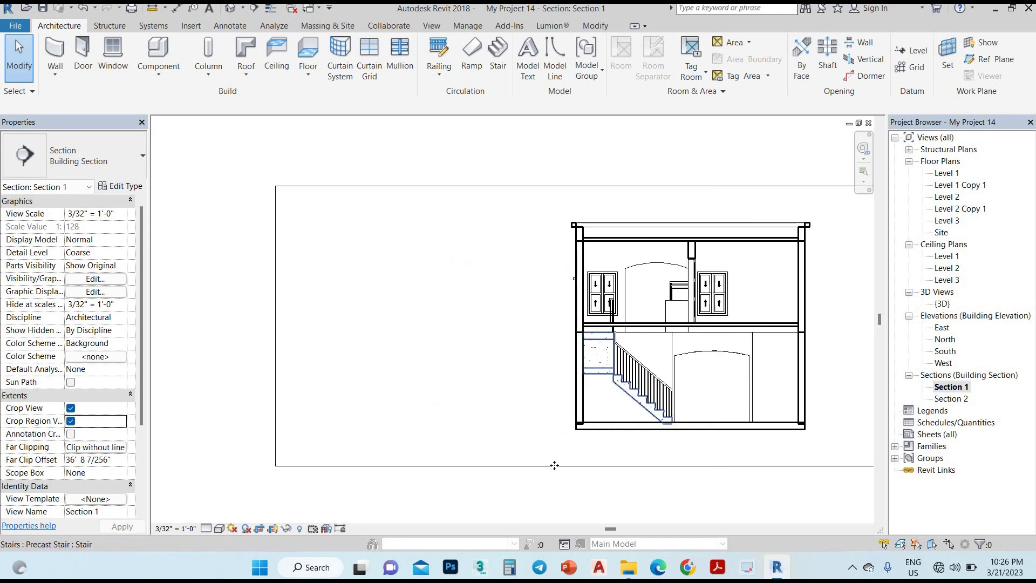
{"action": "left_click", "coordinate": [492, 460]}
{"action": "scroll", "coordinate": [215, 351], "scroll_direction": "down", "scroll_amount": 2}
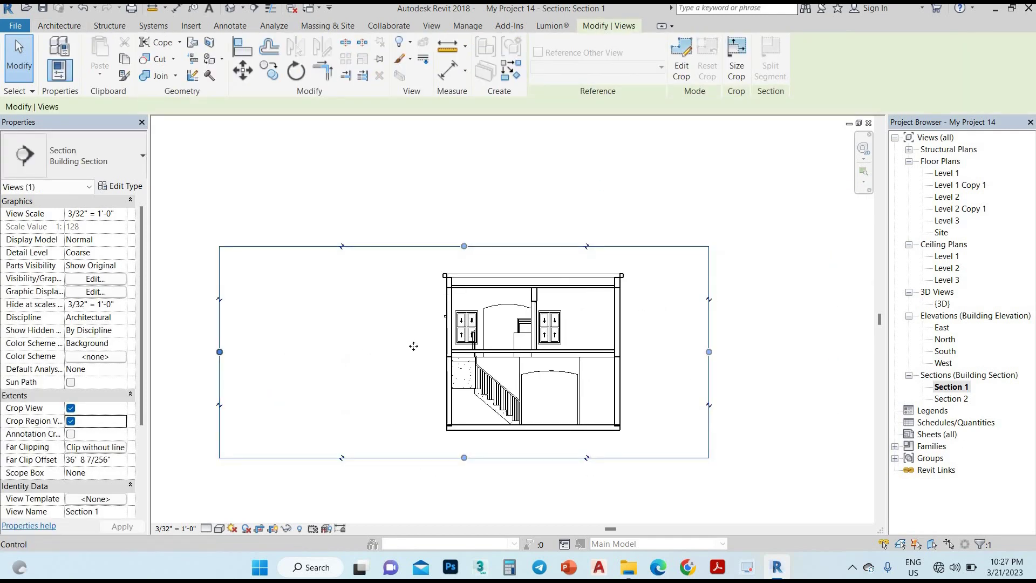
{"action": "left_click_drag", "start_coordinate": [220, 351], "coordinate": [416, 351]}
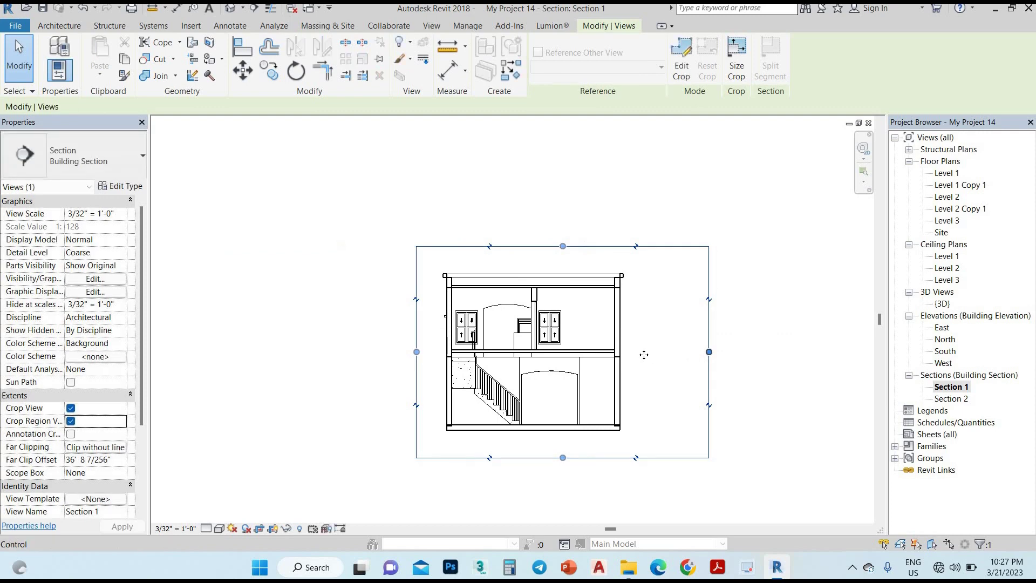
{"action": "left_click_drag", "start_coordinate": [708, 351], "coordinate": [644, 351]}
{"action": "key", "text": "Escape"}
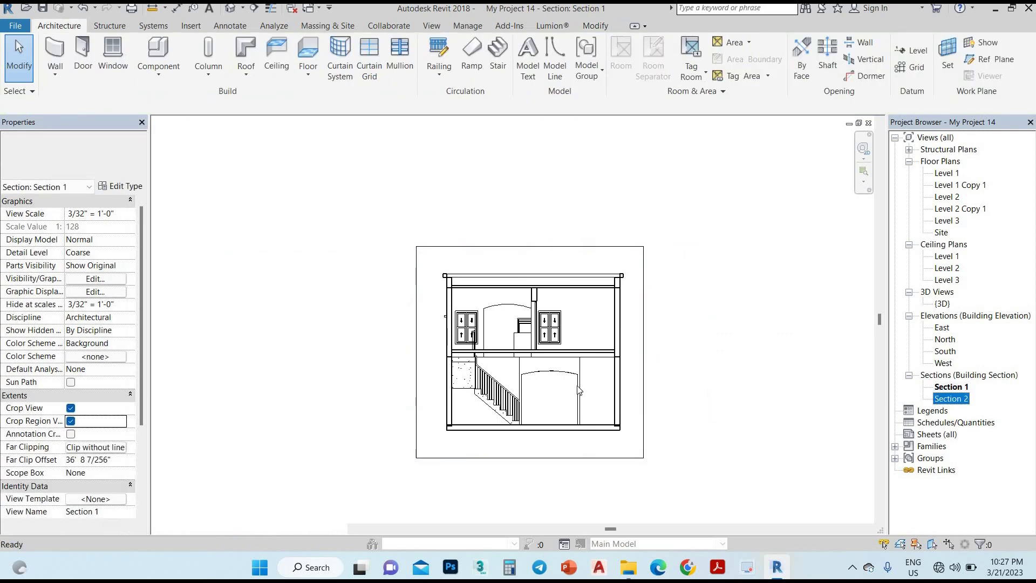
Open Section 2, widen its crop boundary toward the level heads, and undo a level change.
{"action": "key", "text": "Return"}
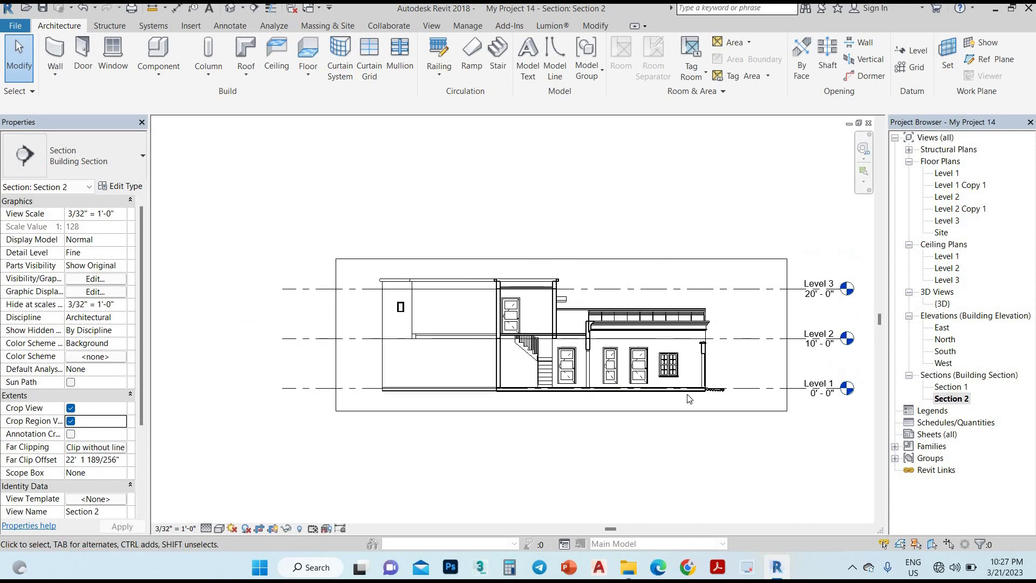
{"action": "scroll", "coordinate": [701, 377], "scroll_direction": "down", "scroll_amount": 1}
{"action": "left_click", "coordinate": [691, 324]}
{"action": "mouse_move", "coordinate": [691, 323]}
{"action": "left_mouse_down"}
{"action": "mouse_move", "coordinate": [808, 323]}
{"action": "mouse_move", "coordinate": [832, 309]}
{"action": "left_mouse_up"}
{"action": "left_click", "coordinate": [765, 390]}
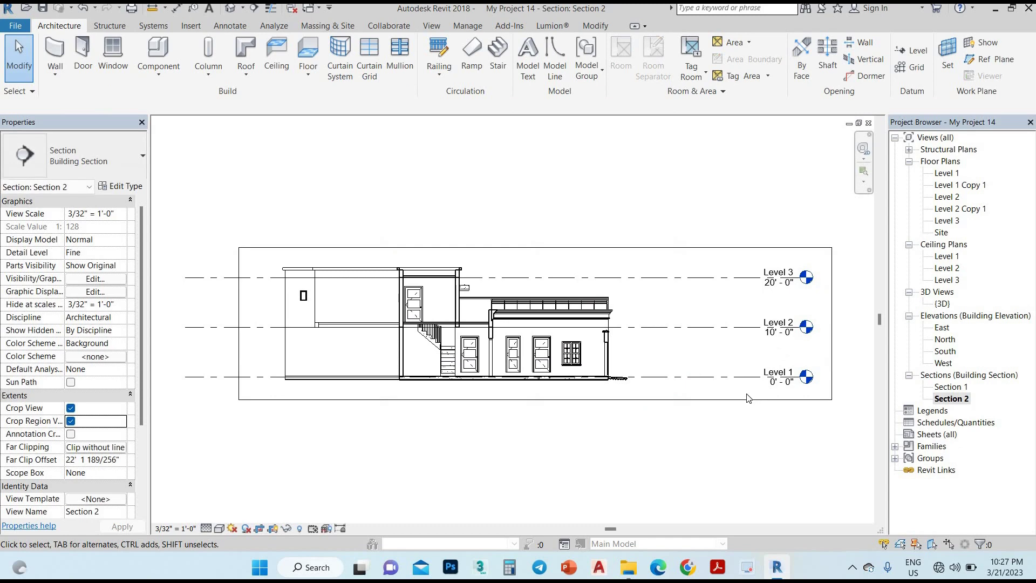
{"action": "left_click", "coordinate": [745, 377]}
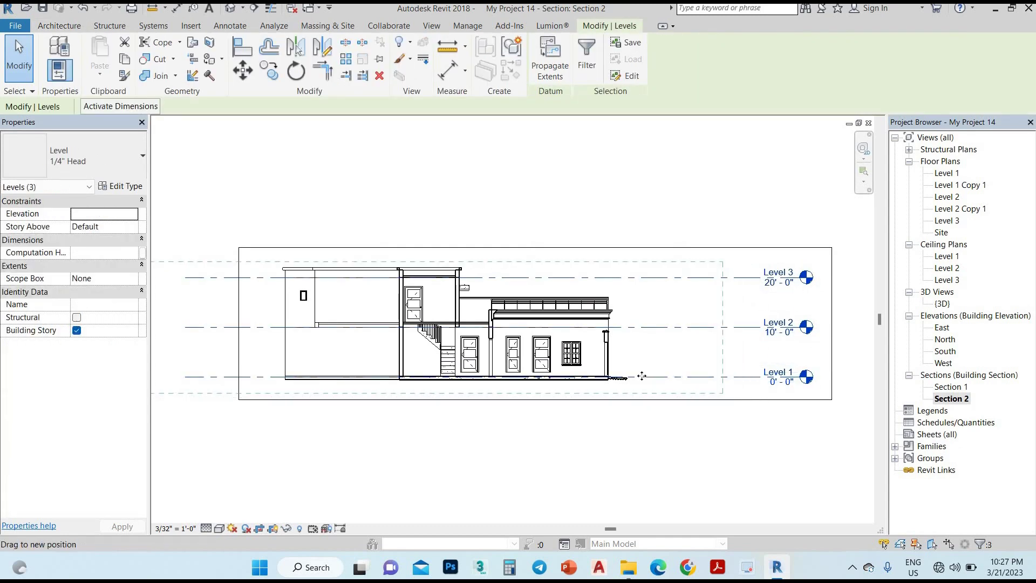
{"action": "key", "text": "ctrl+z"}
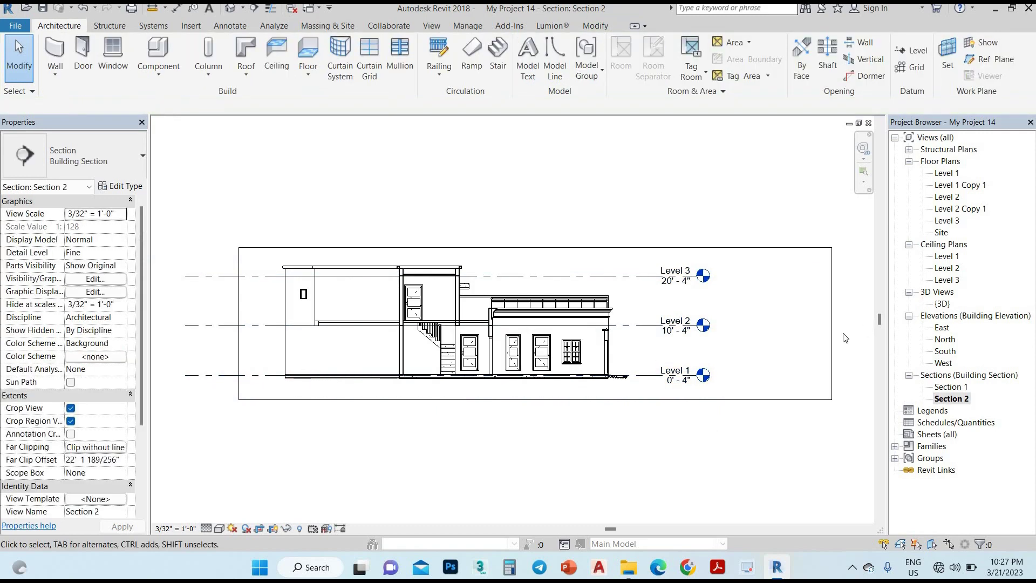
Pull Section 2's crop left edge in toward the house and zoom to fit.
{"action": "left_click", "coordinate": [828, 323]}
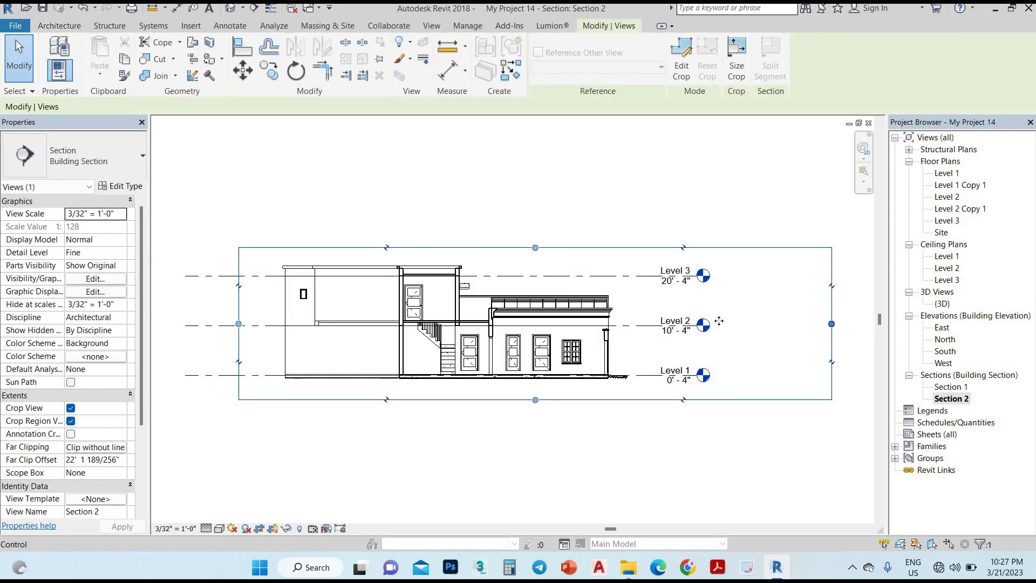
{"action": "left_click", "coordinate": [246, 390]}
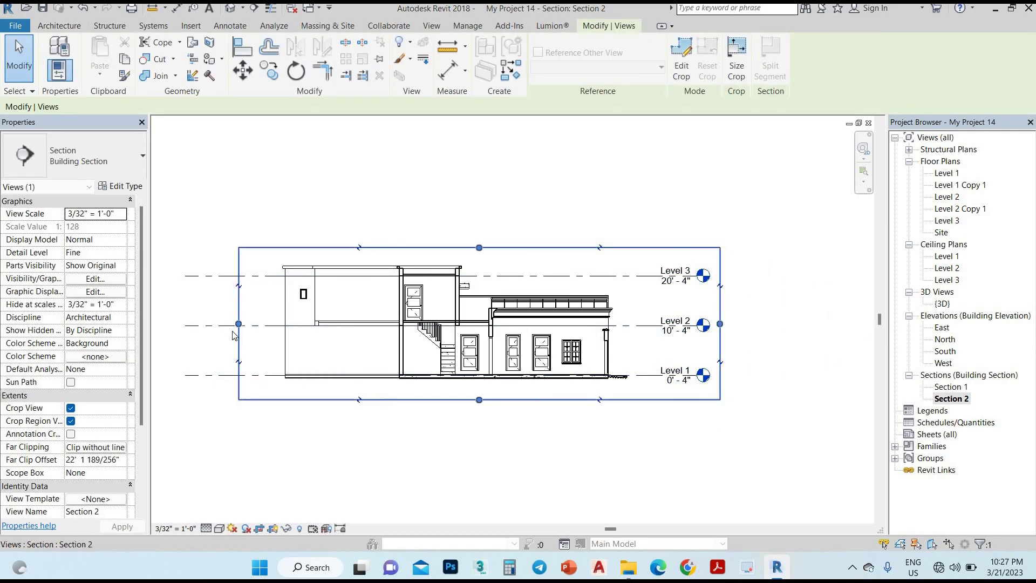
{"action": "key", "text": "Escape"}
{"action": "left_click", "coordinate": [253, 322]}
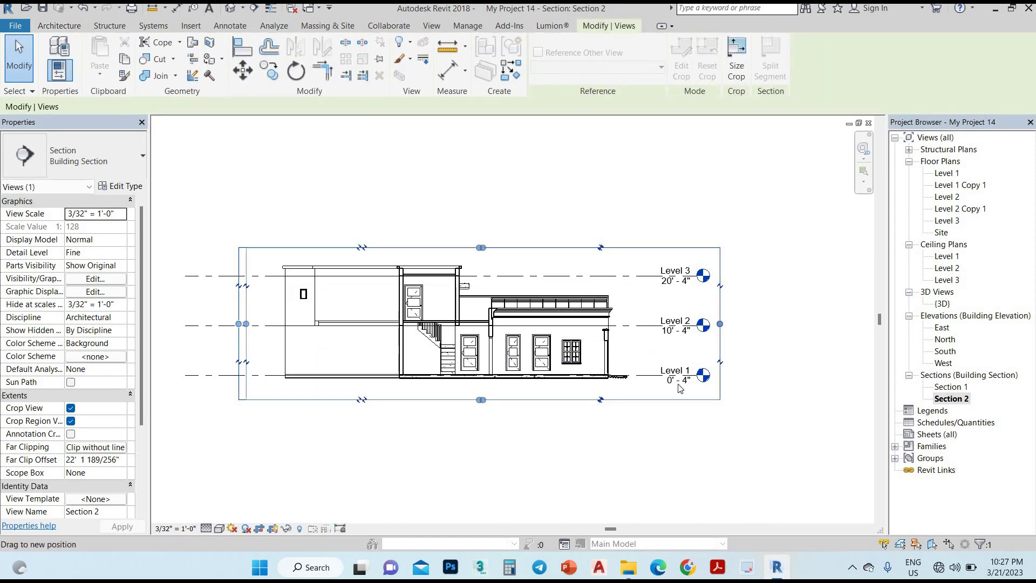
{"action": "left_click_drag", "start_coordinate": [238, 324], "coordinate": [274, 324]}
{"action": "left_click", "coordinate": [729, 388]}
{"action": "key", "text": "z"}
{"action": "key", "text": "f"}
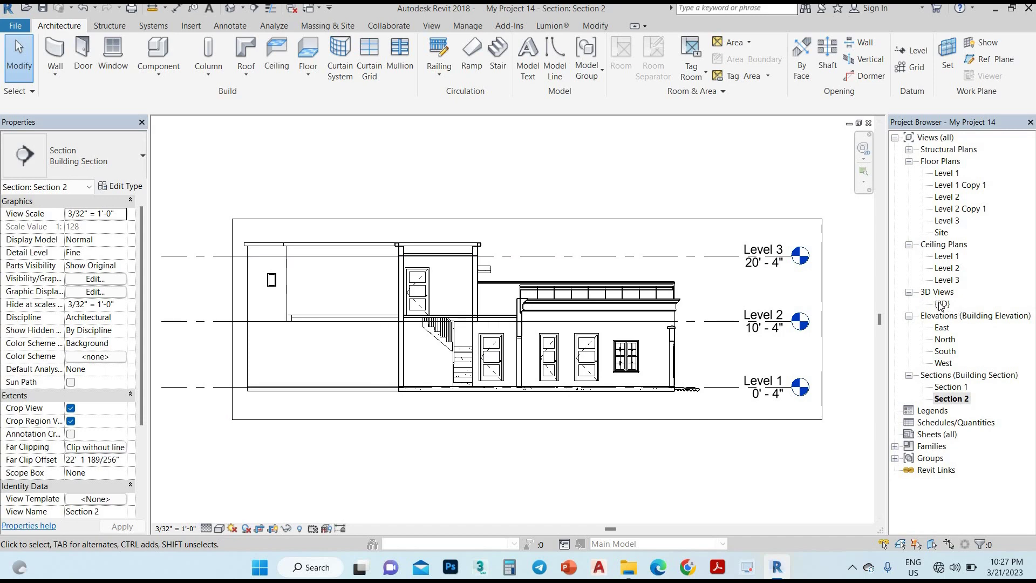
Look over the 3D house view, then switch to Level 1 and start printing with Microsoft Print to PDF.
{"action": "key", "text": "ctrl+Tab"}
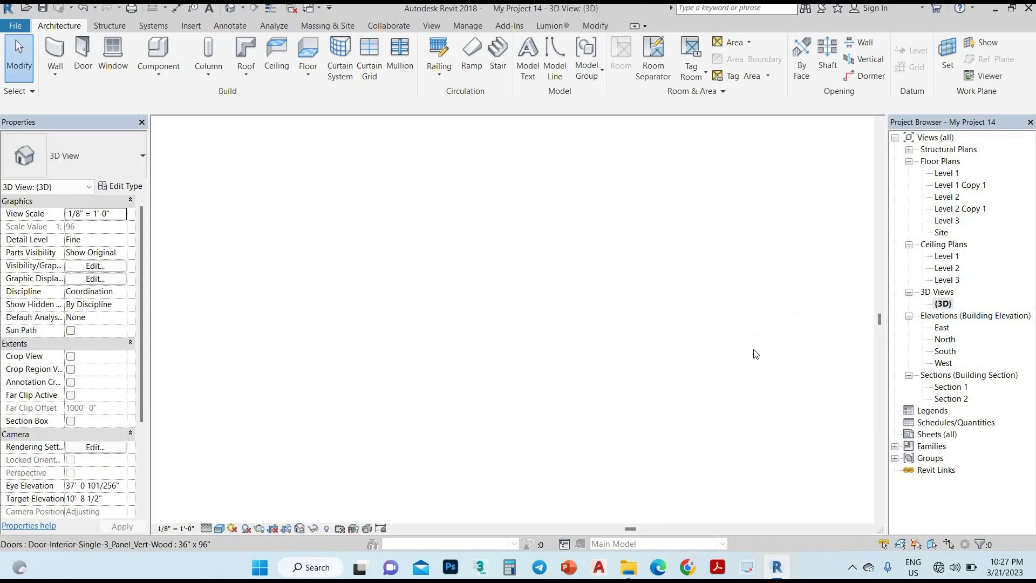
{"action": "scroll", "coordinate": [415, 347], "scroll_direction": "down", "scroll_amount": 2}
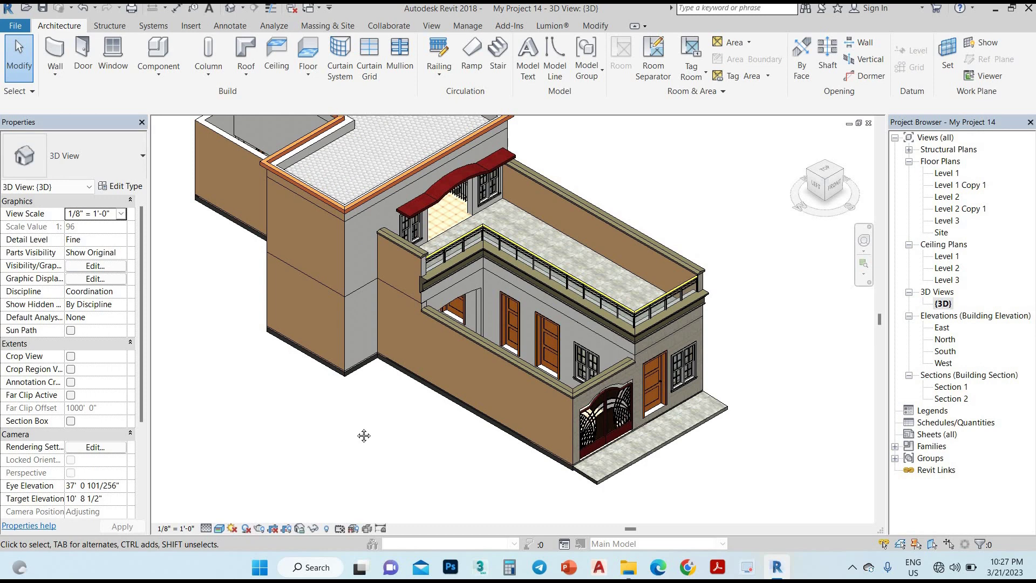
{"action": "middle_click_drag", "start_coordinate": [363, 435], "coordinate": [421, 443]}
{"action": "scroll", "coordinate": [421, 443], "scroll_direction": "down", "scroll_amount": 2}
{"action": "scroll", "coordinate": [421, 443], "scroll_direction": "up", "scroll_amount": 1}
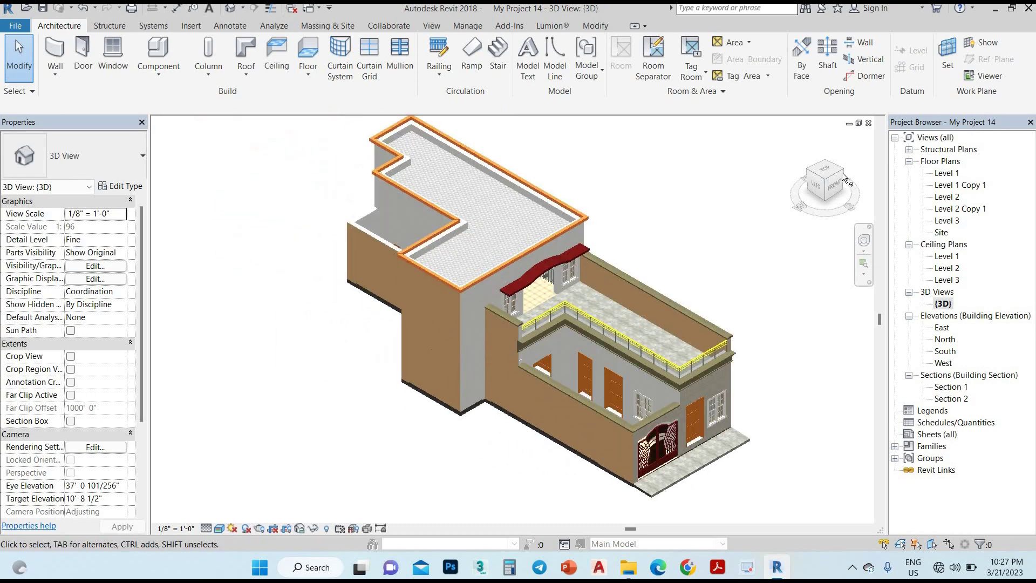
{"action": "left_click", "coordinate": [843, 177]}
{"action": "key", "text": "ctrl+Tab"}
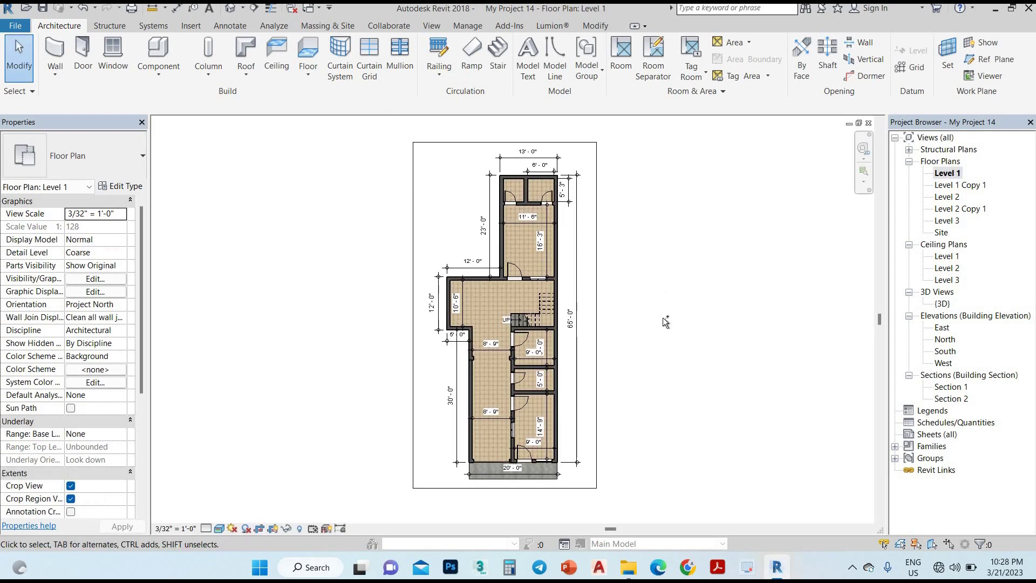
{"action": "key", "text": "ctrl+p"}
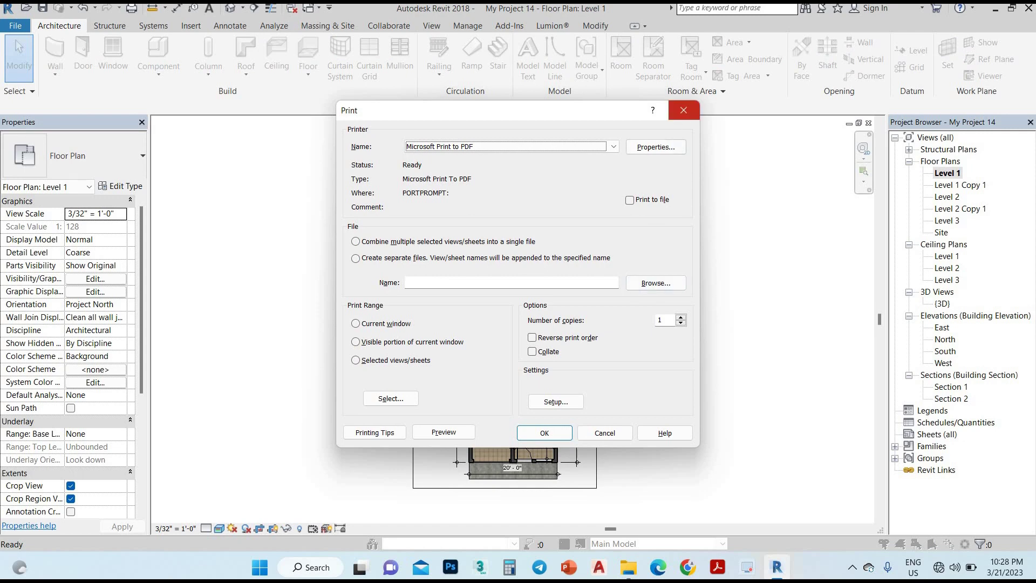
Set the PDF printer properties to Portrait orientation and A3 paper size.
{"action": "key", "text": "Escape"}
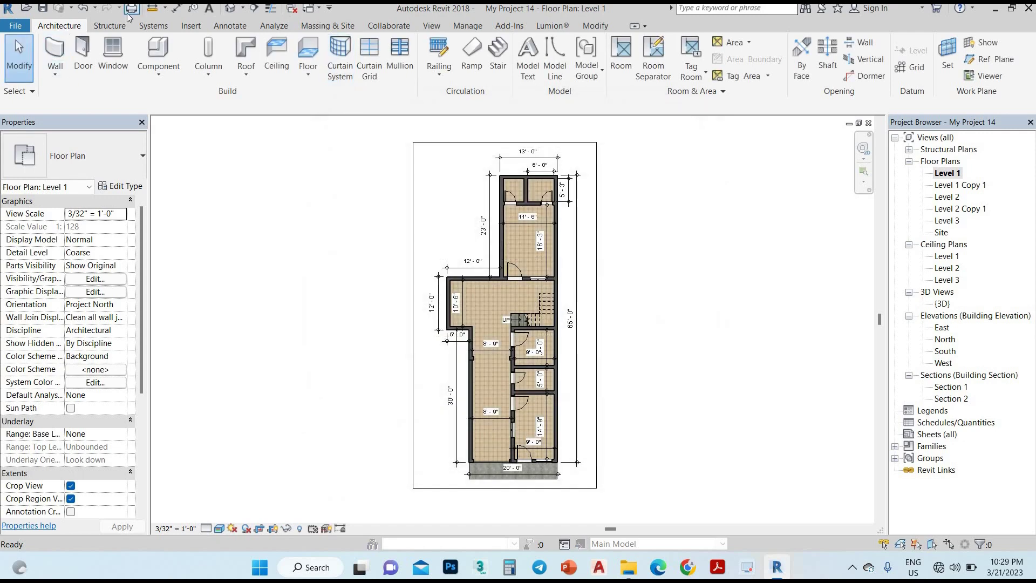
{"action": "key", "text": "ctrl+p"}
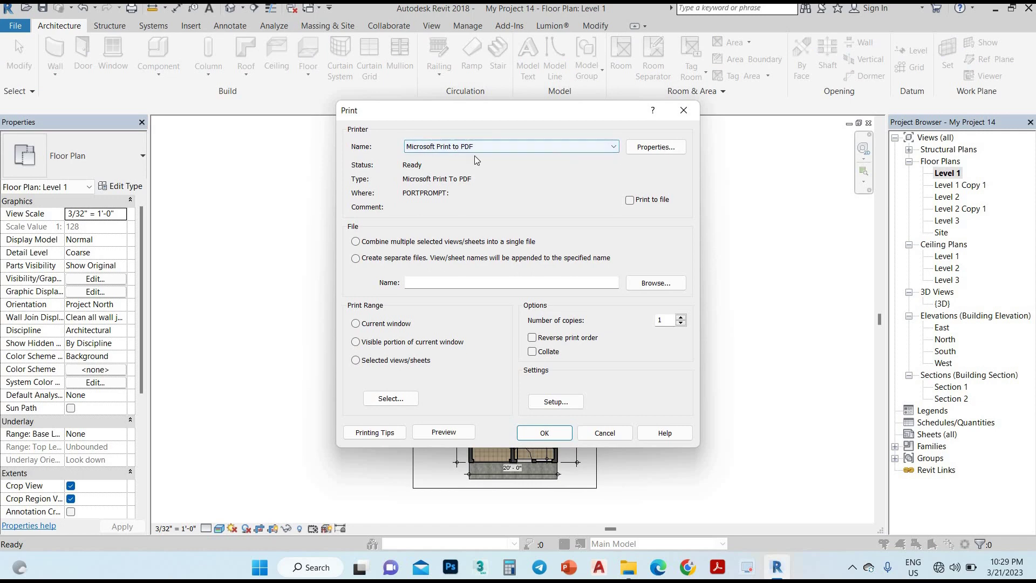
{"action": "left_click", "coordinate": [655, 147]}
{"action": "left_click", "coordinate": [389, 181]}
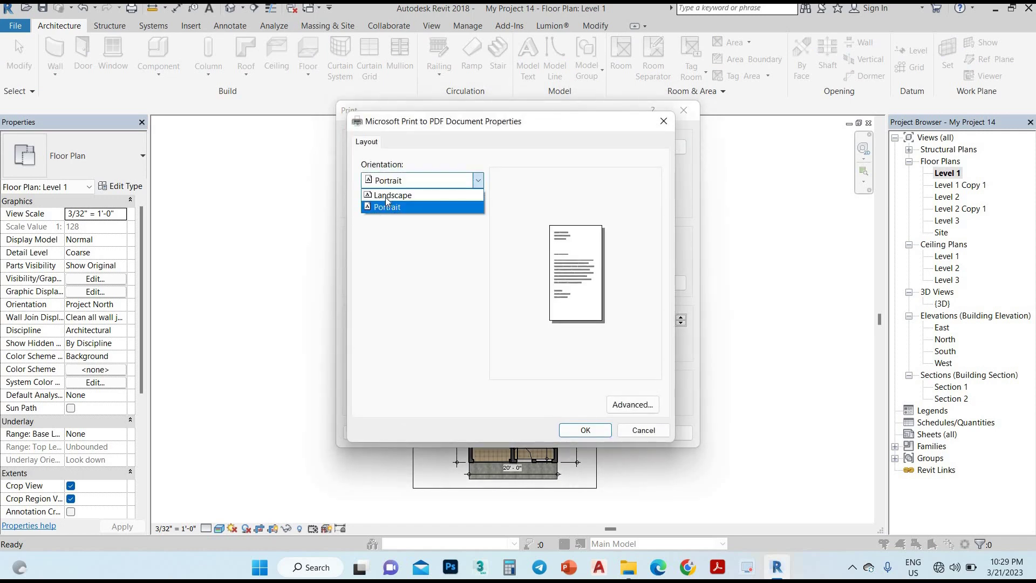
{"action": "left_click", "coordinate": [515, 233]}
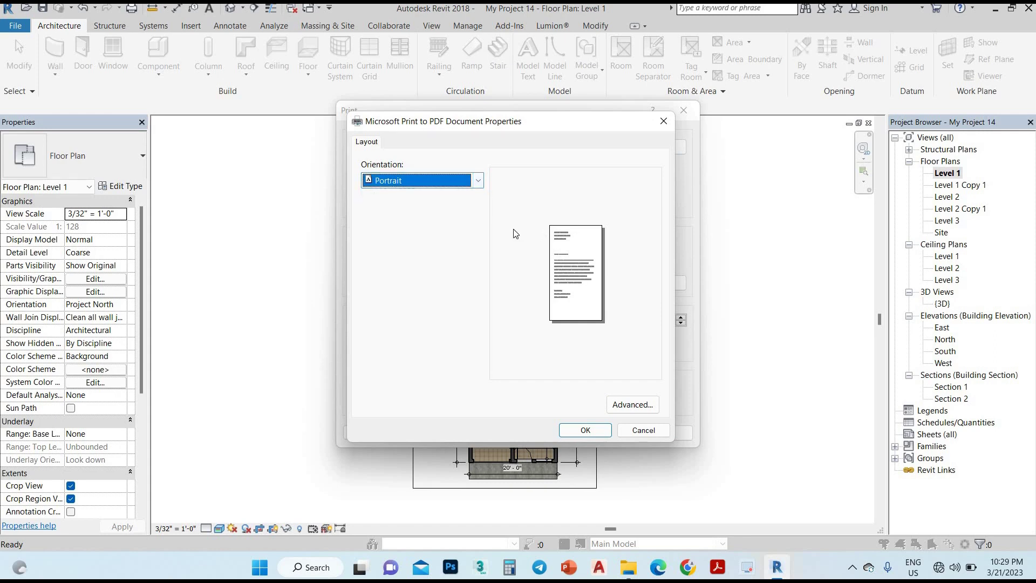
{"action": "key", "text": "Tab"}
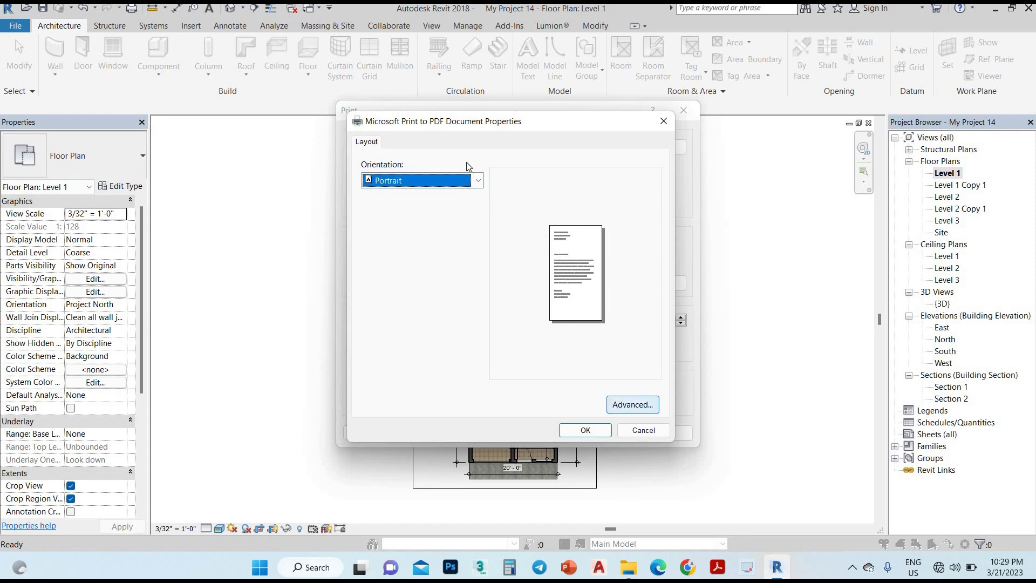
{"action": "key", "text": "Return"}
{"action": "left_click", "coordinate": [481, 166]}
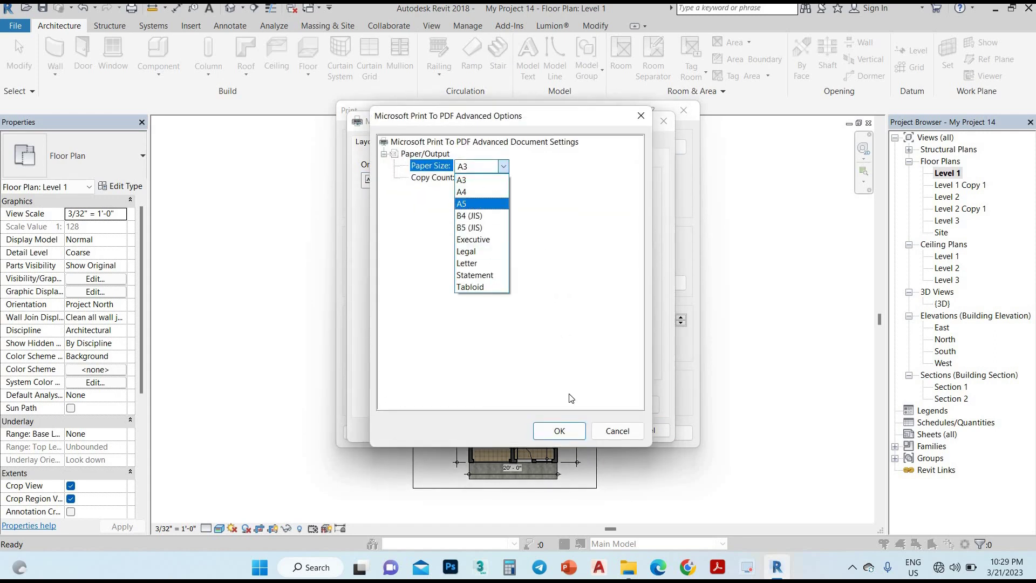
{"action": "left_click", "coordinate": [470, 180]}
{"action": "left_click", "coordinate": [573, 434]}
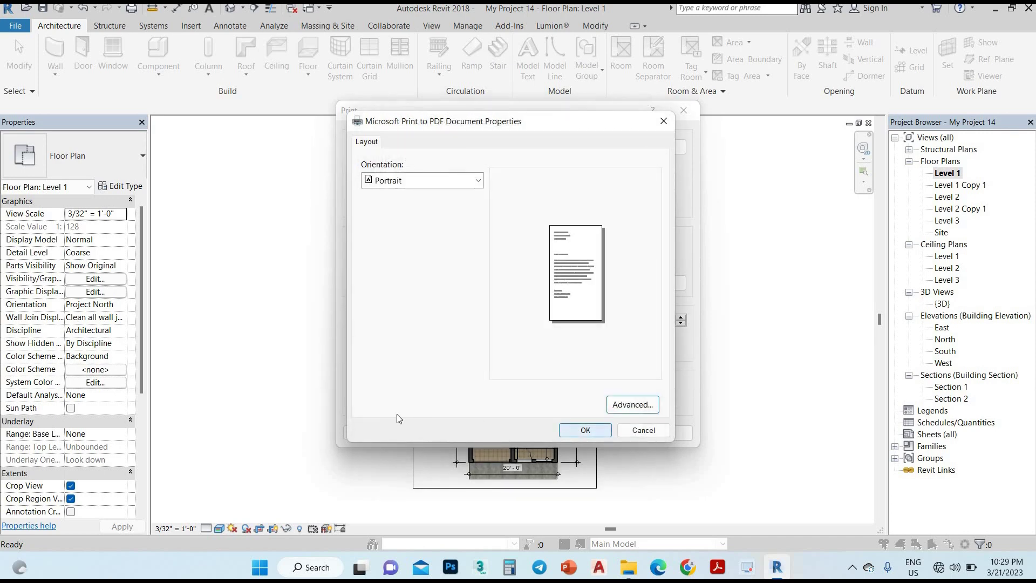
{"action": "key", "text": "Return"}
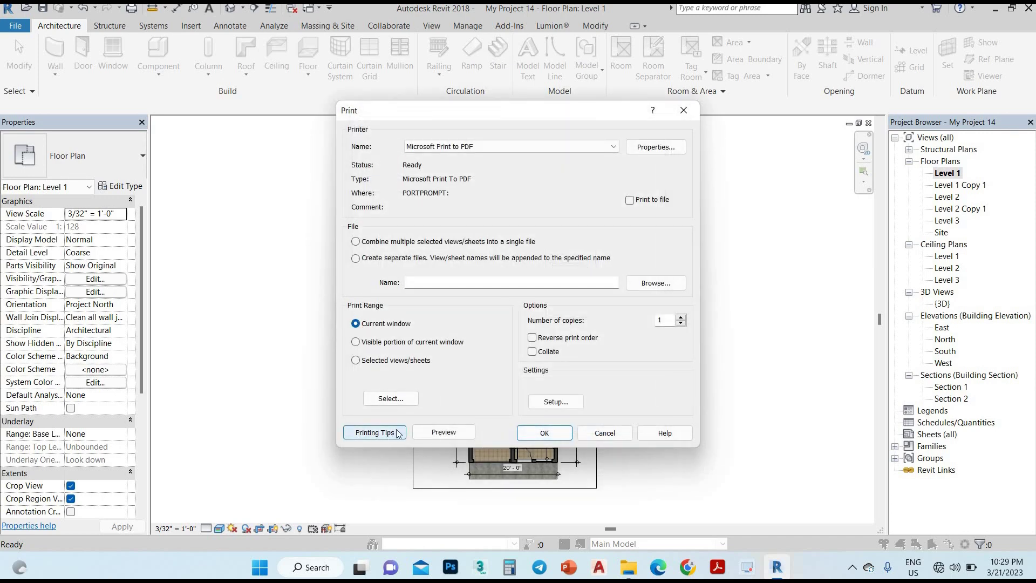
Print the current window to a PDF named 1 in the Desktop 114 folder.
{"action": "left_click", "coordinate": [550, 431]}
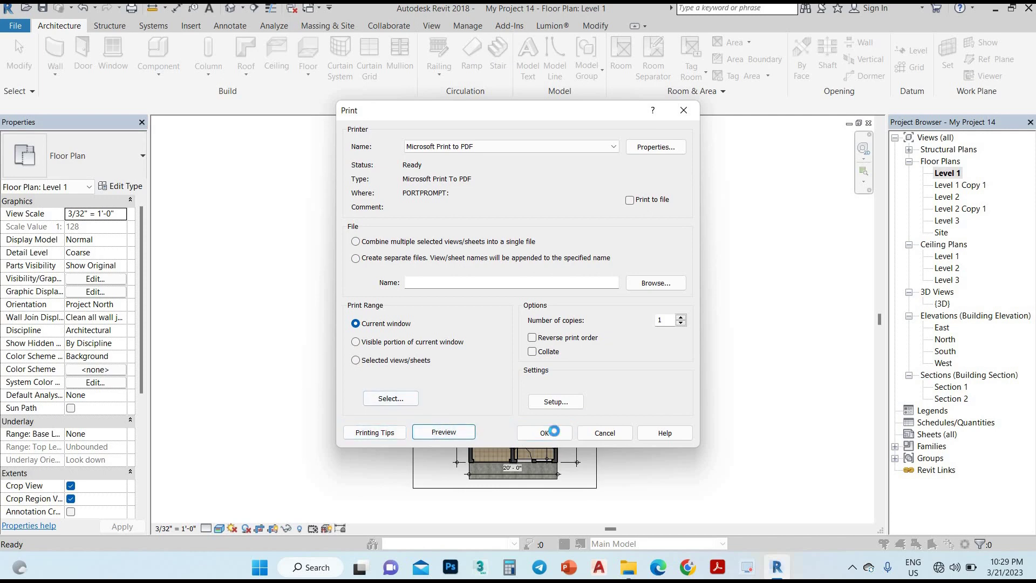
{"action": "left_click", "coordinate": [555, 434]}
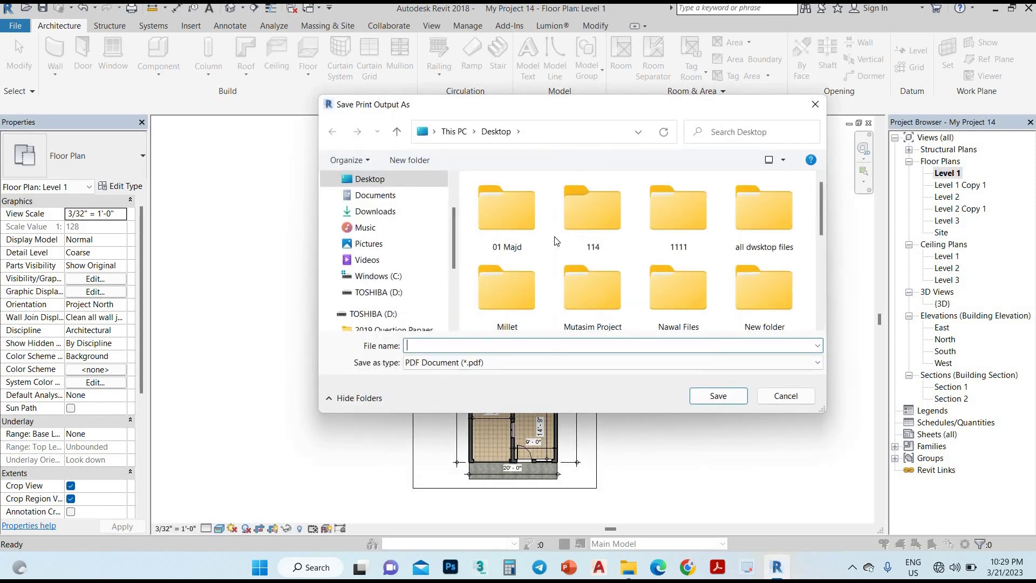
{"action": "double_click", "coordinate": [580, 216]}
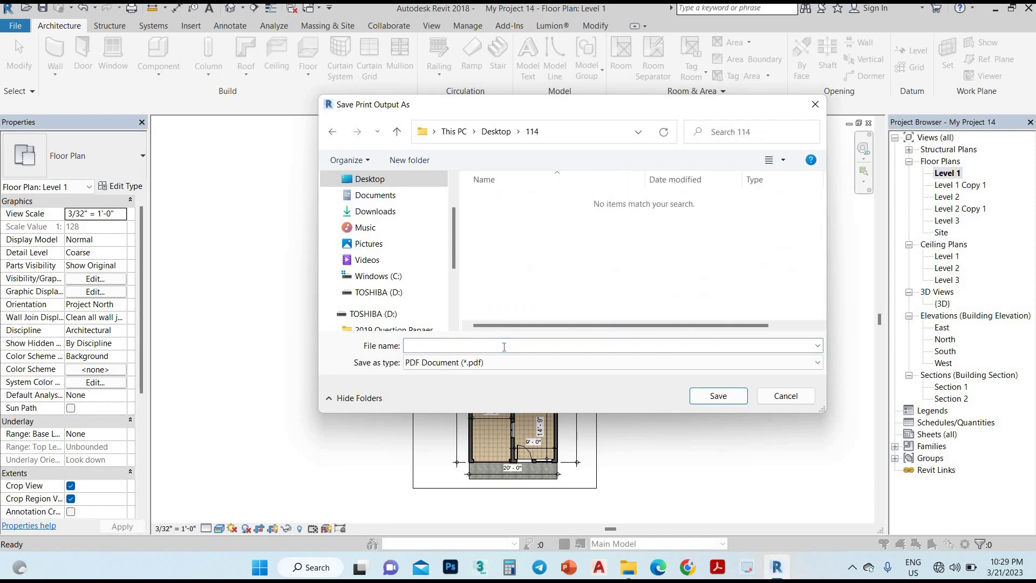
{"action": "left_click", "coordinate": [504, 346]}
{"action": "type", "text": "1"}
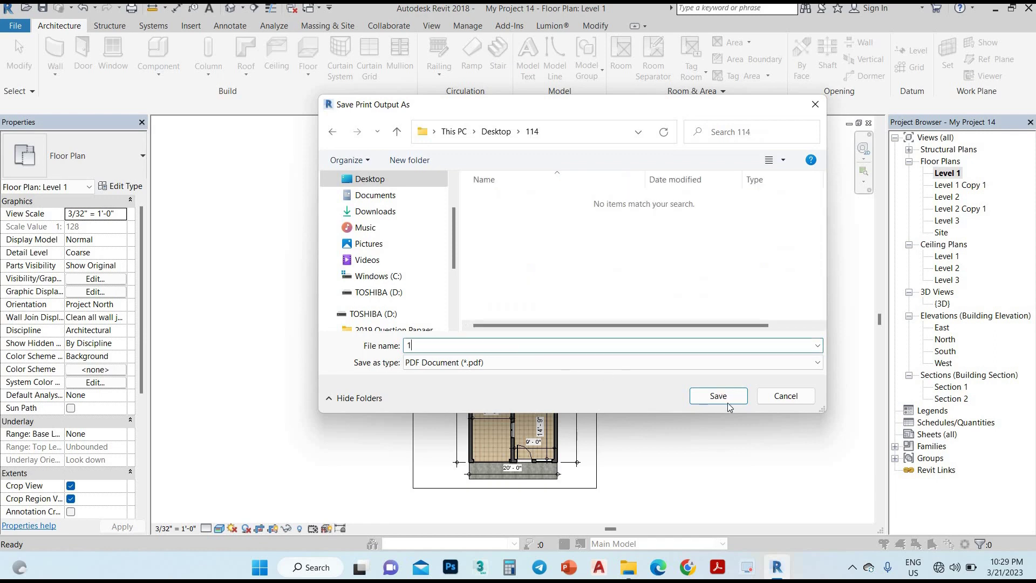
{"action": "left_click", "coordinate": [719, 397]}
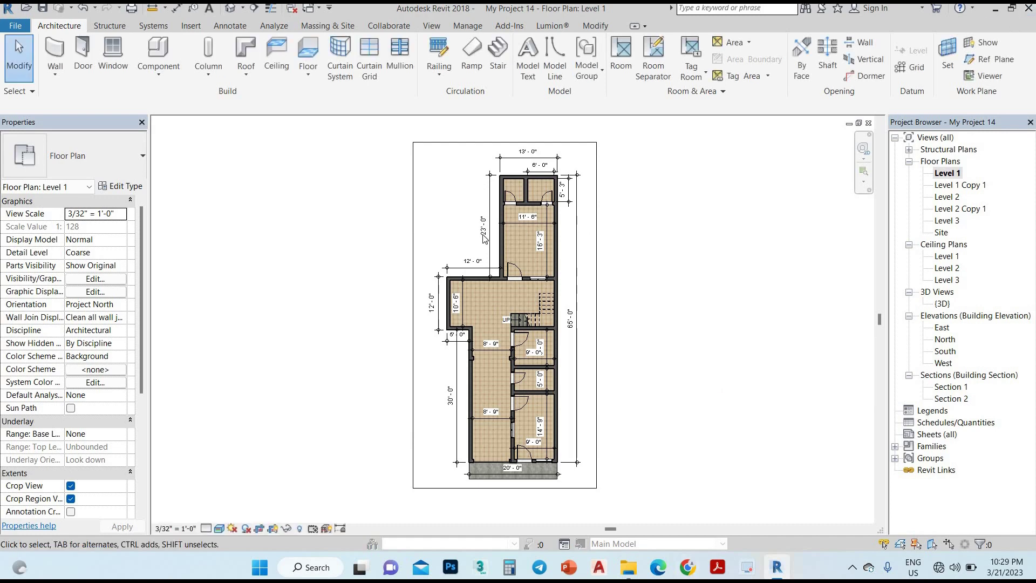
Open 1.pdf from the 114 folder to check it, then close the viewer and folder.
{"action": "key", "text": "super+d"}
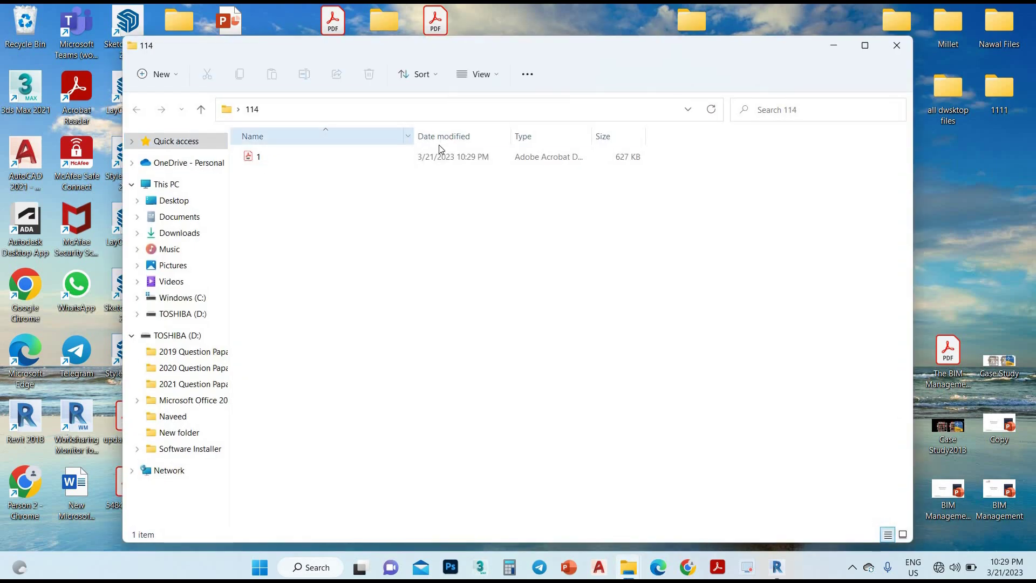
{"action": "left_click", "coordinate": [440, 156]}
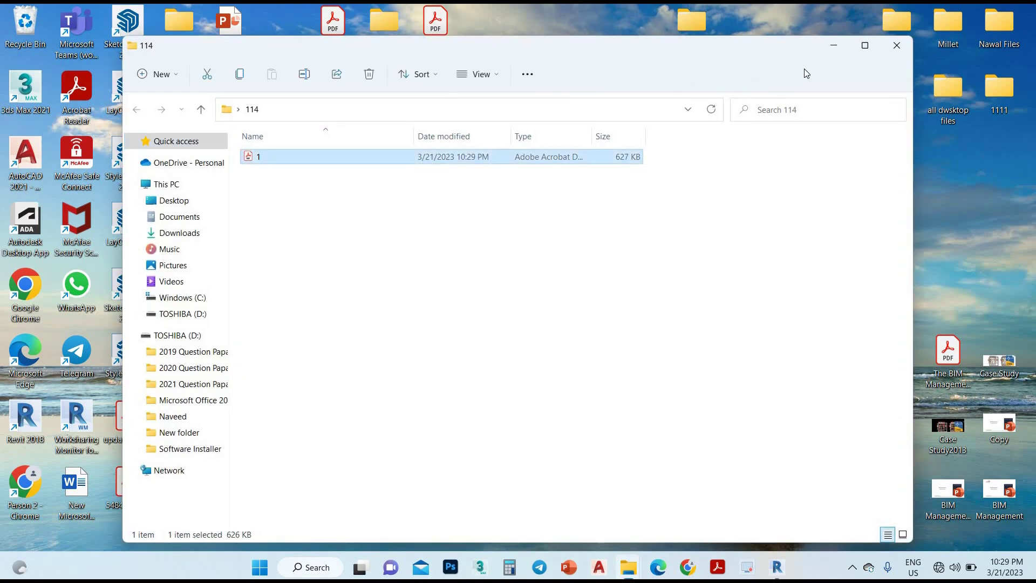
{"action": "key", "text": "Return"}
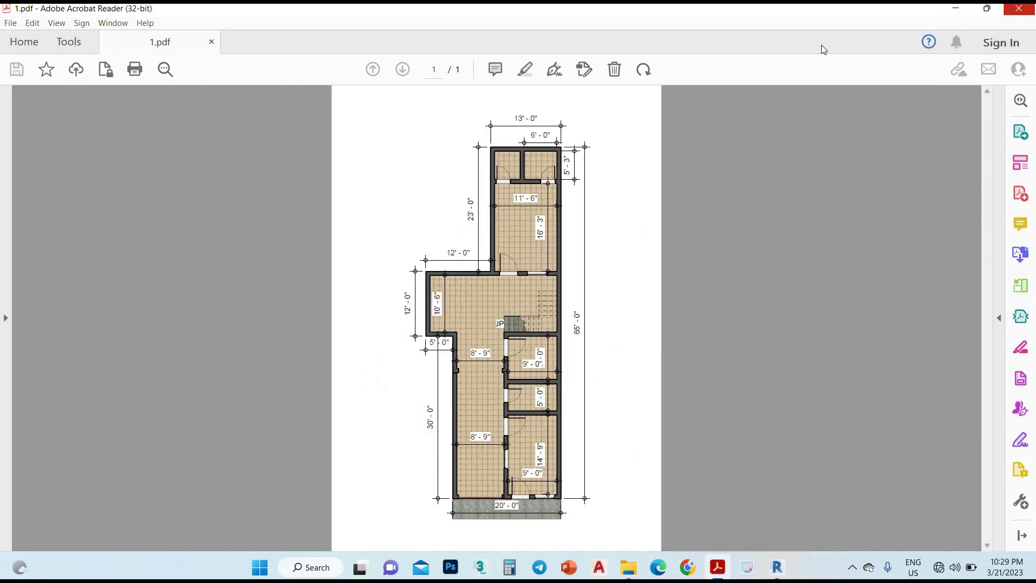
{"action": "key", "text": "alt+F4"}
{"action": "left_click", "coordinate": [896, 44]}
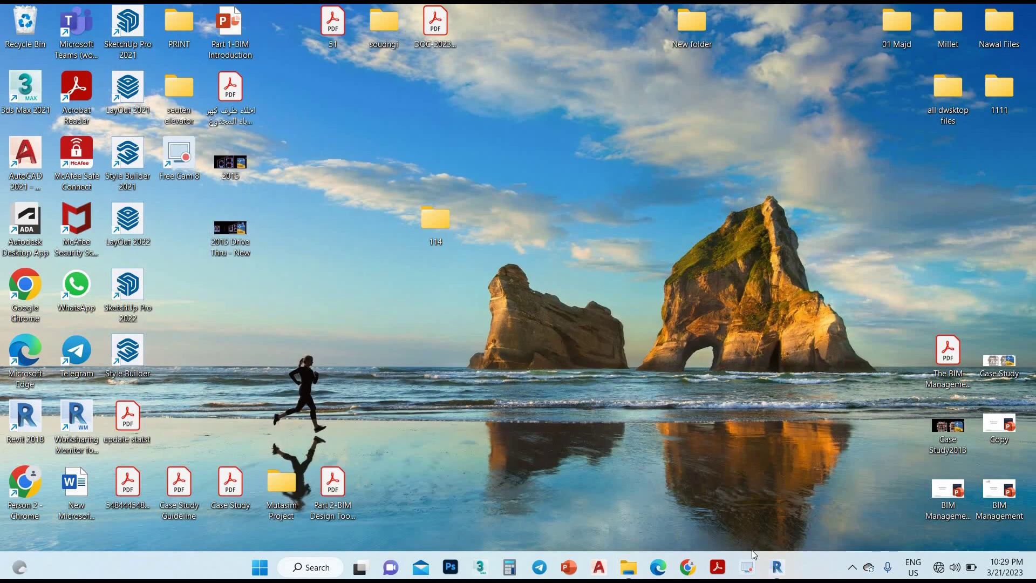
Place a text note reading GROUND FLOOR PLAN below the Level 1 plan.
{"action": "left_click", "coordinate": [777, 567]}
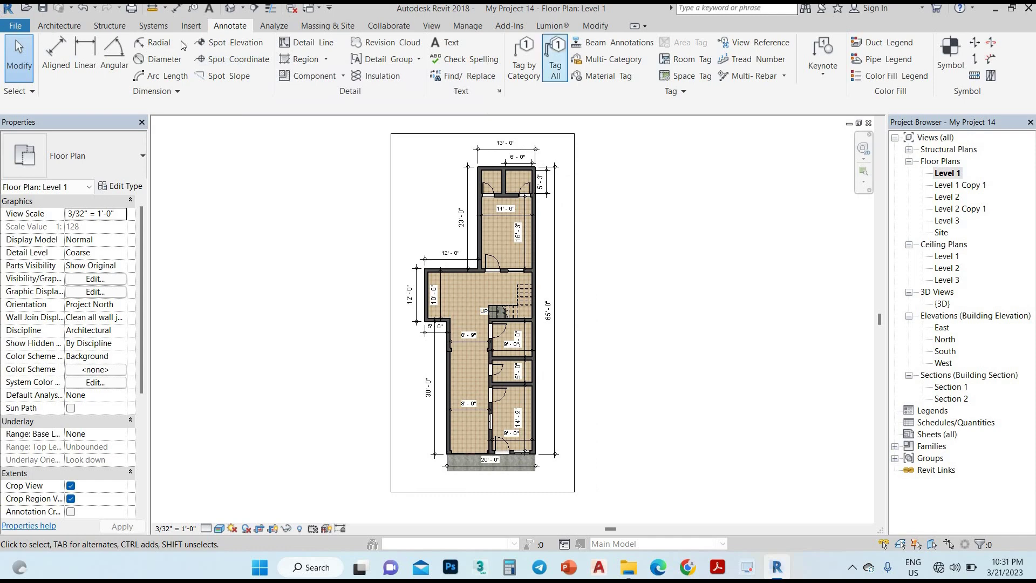
{"action": "left_click", "coordinate": [450, 44]}
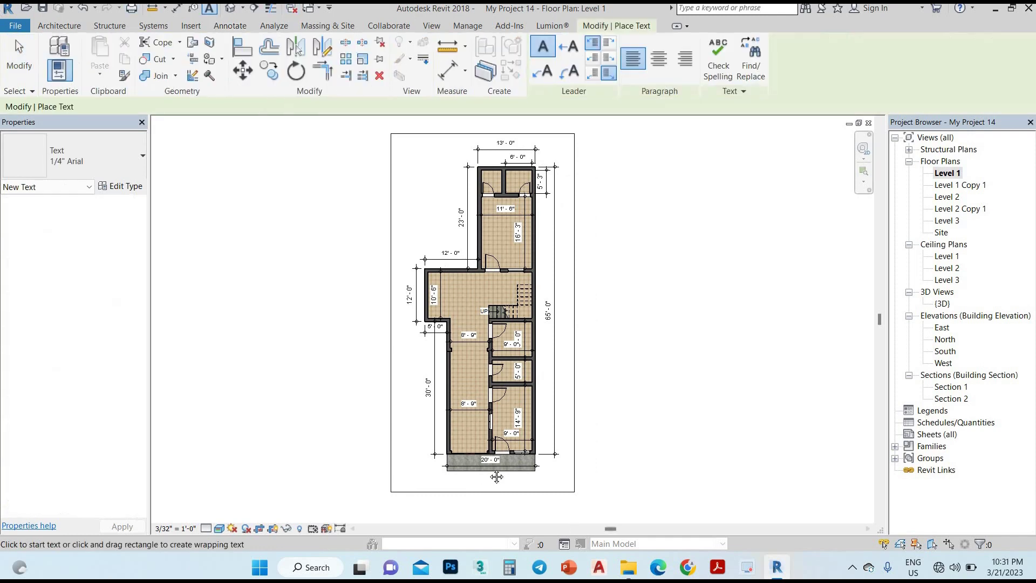
{"action": "scroll", "coordinate": [496, 477], "scroll_direction": "up", "scroll_amount": 2}
{"action": "scroll", "coordinate": [497, 470], "scroll_direction": "up", "scroll_amount": 2}
{"action": "middle_click_drag", "start_coordinate": [502, 457], "coordinate": [502, 366]}
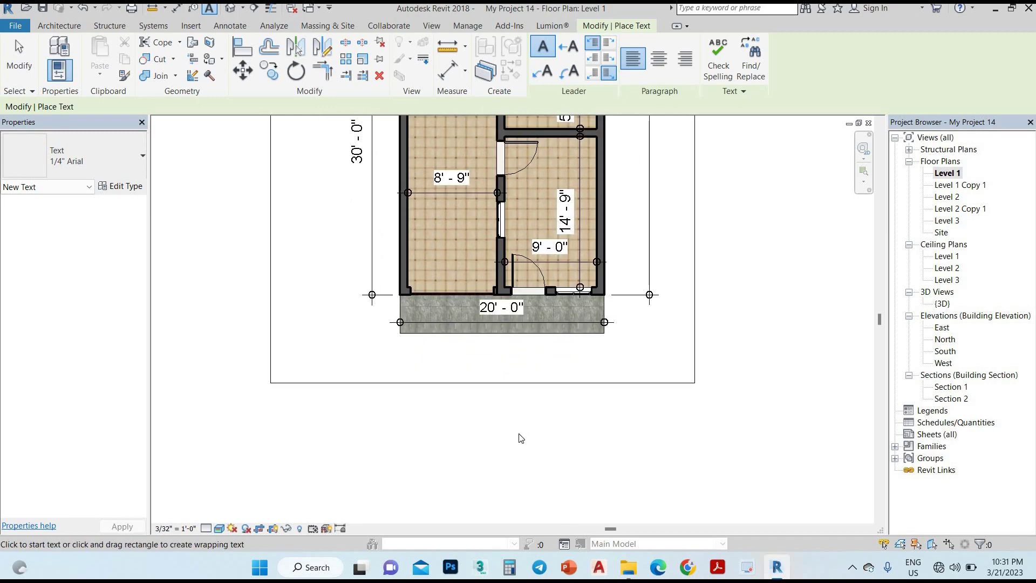
{"action": "left_click", "coordinate": [491, 355]}
{"action": "type", "text": "GR"}
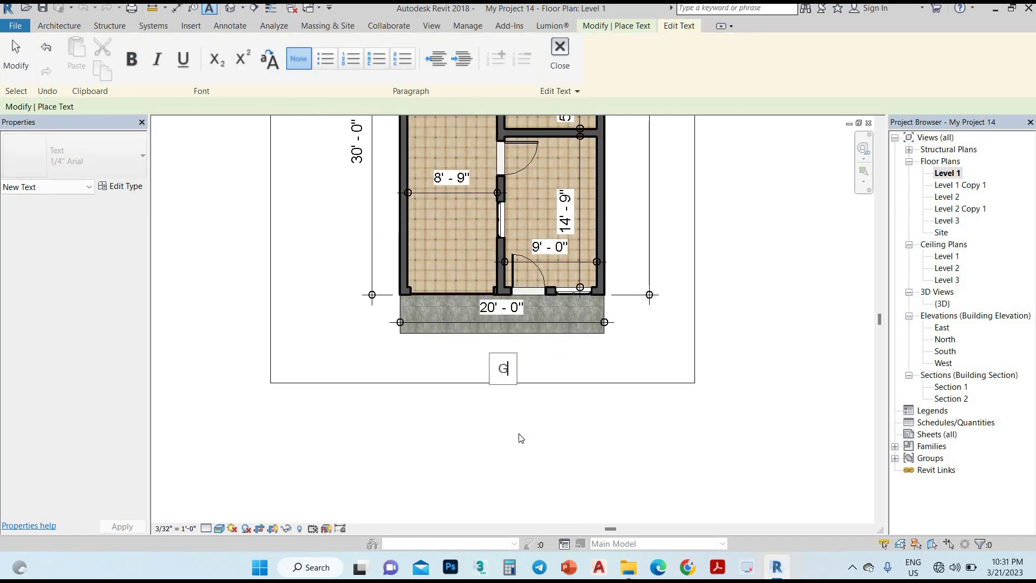
{"action": "type", "text": "OUN"}
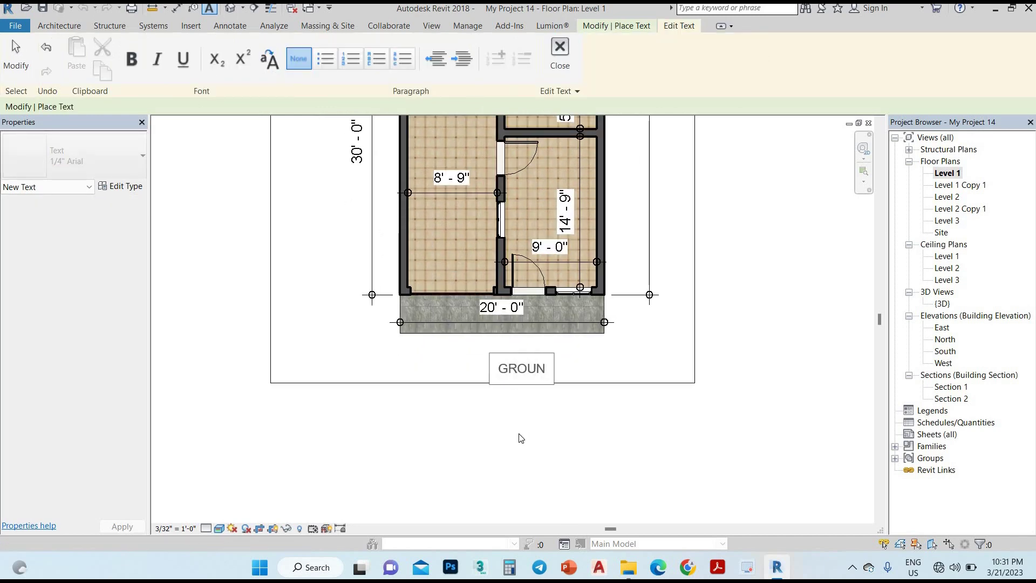
{"action": "type", "text": "D FL"}
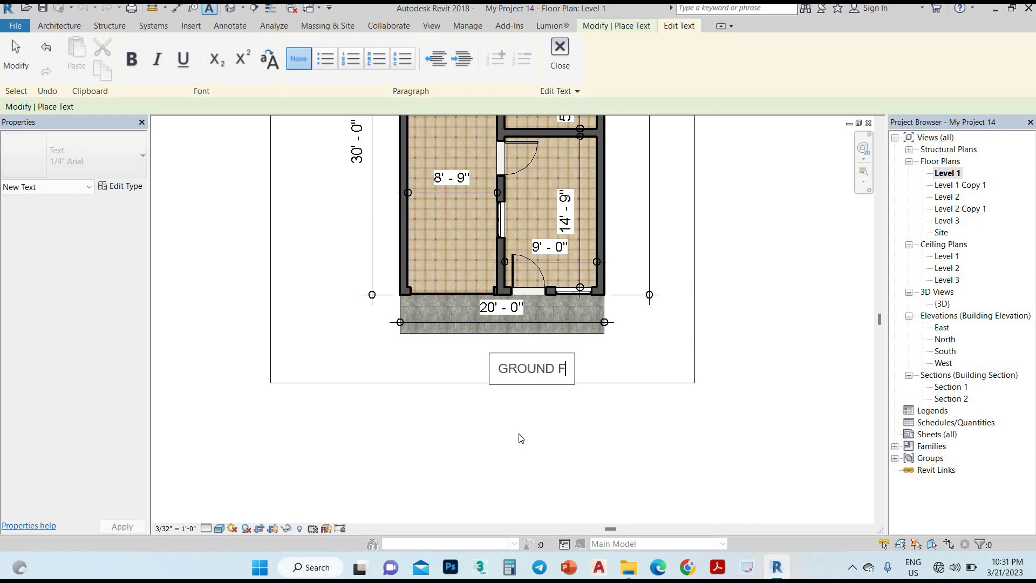
{"action": "type", "text": "OOR P"}
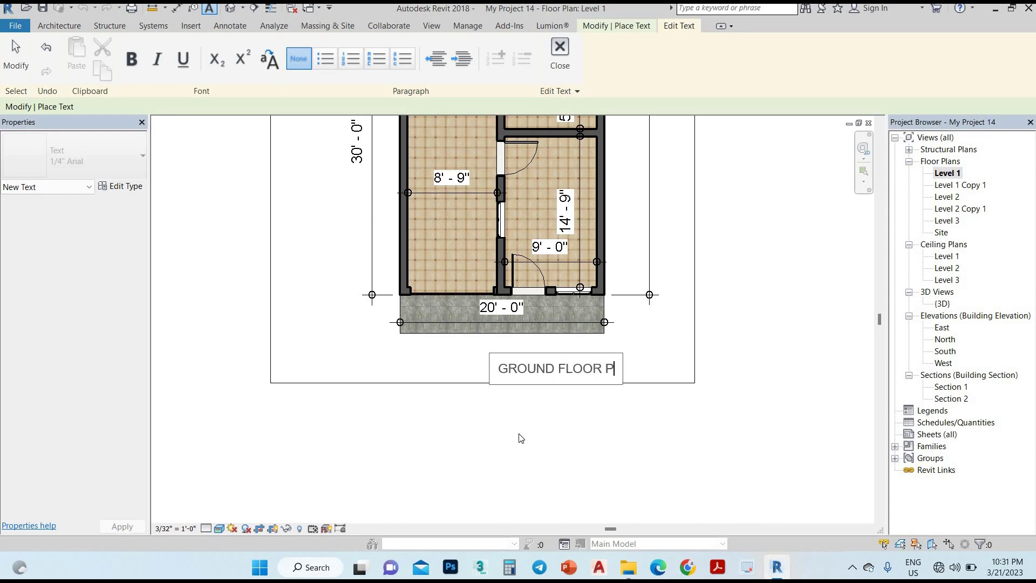
{"action": "type", "text": "LAN"}
Review the size settings of the title's text type.
{"action": "left_click", "coordinate": [333, 330]}
{"action": "left_click", "coordinate": [121, 186]}
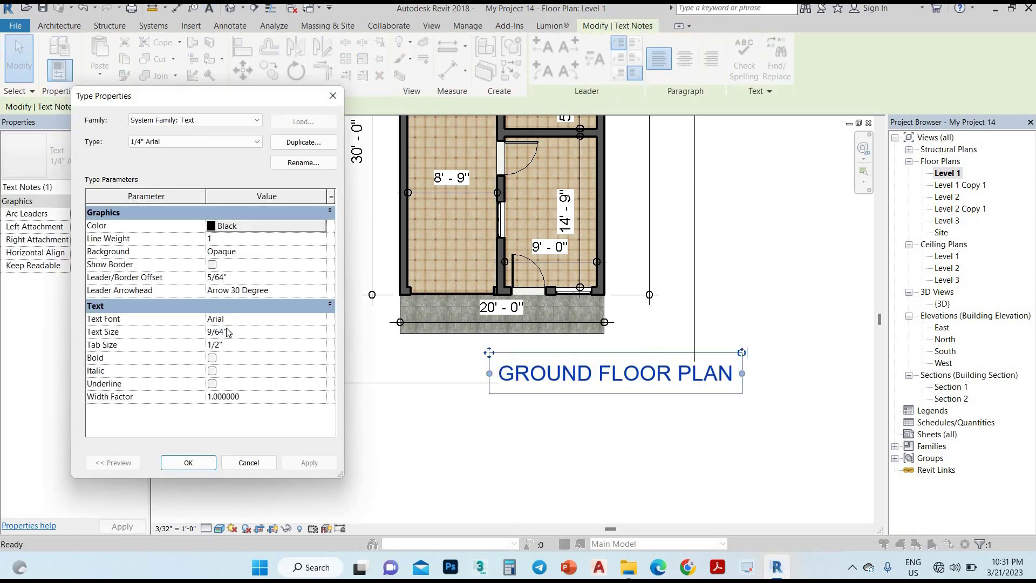
{"action": "left_click", "coordinate": [213, 343]}
{"action": "key", "text": "Return"}
Reselect the GROUND FLOOR PLAN title and select parts of its text for editing.
{"action": "left_click", "coordinate": [537, 398]}
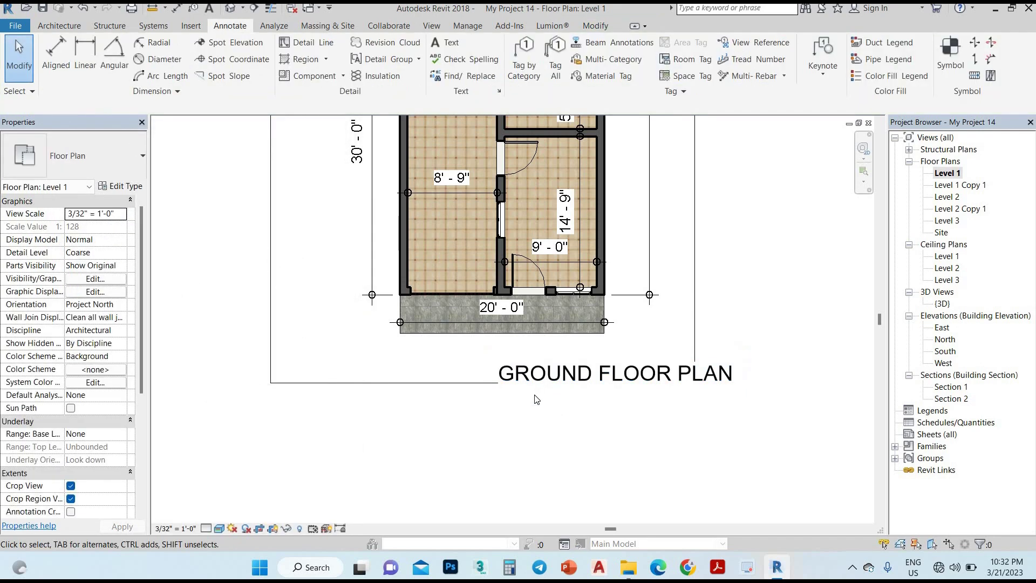
{"action": "double_click", "coordinate": [491, 384]}
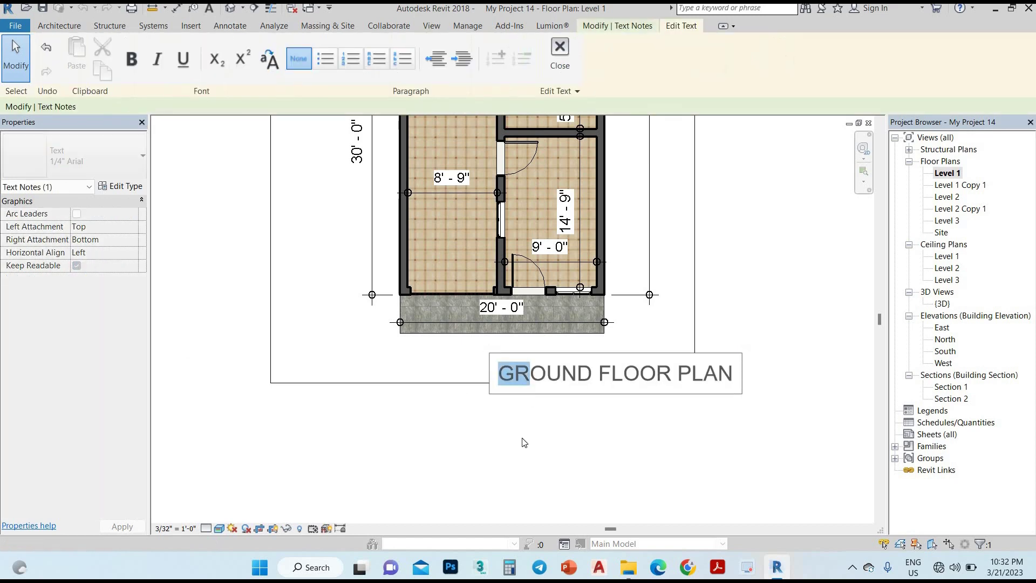
{"action": "left_click", "coordinate": [550, 359]}
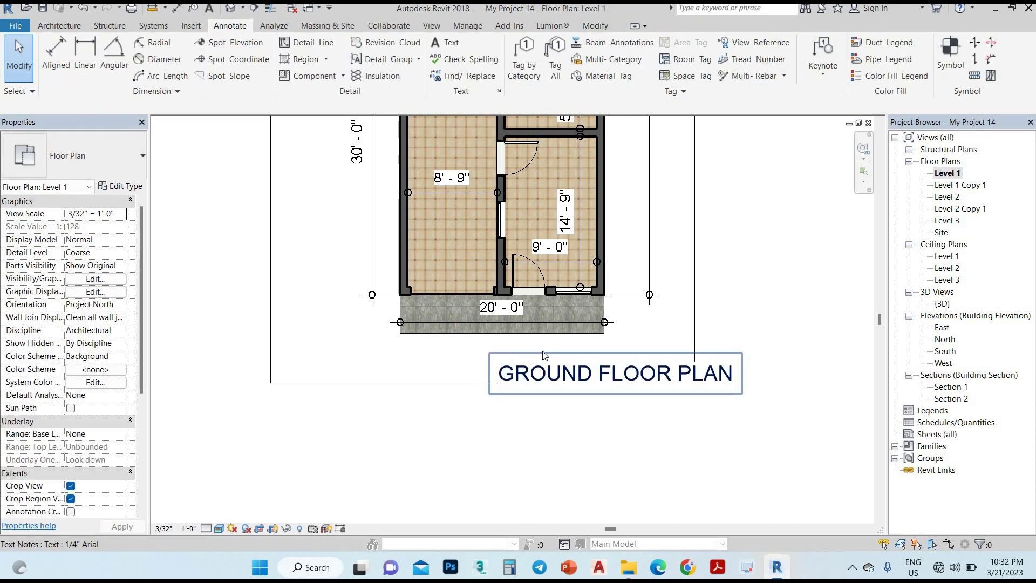
{"action": "left_click", "coordinate": [542, 357]}
{"action": "left_click", "coordinate": [491, 354]}
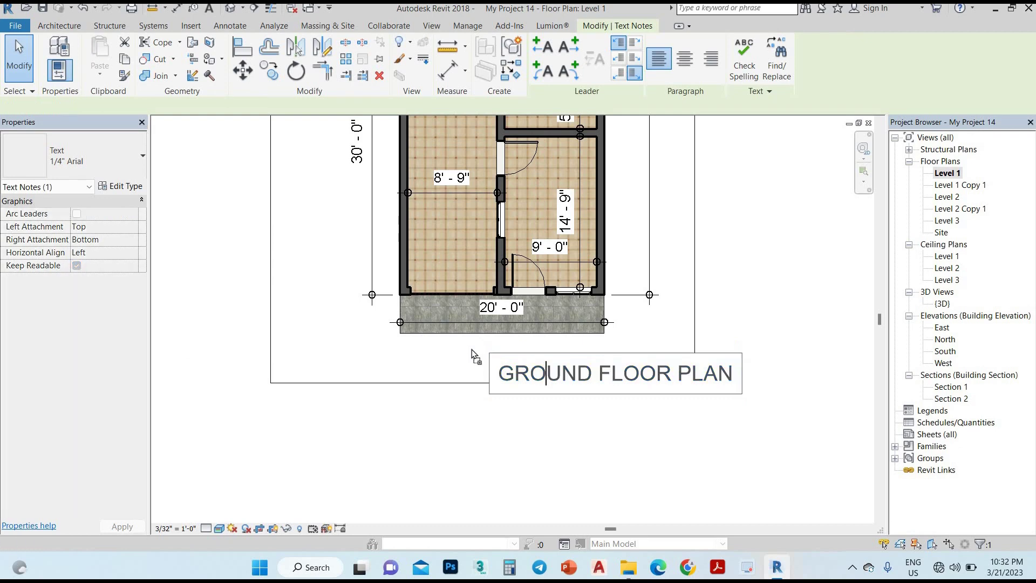
{"action": "left_click_drag", "start_coordinate": [547, 373], "coordinate": [502, 411]}
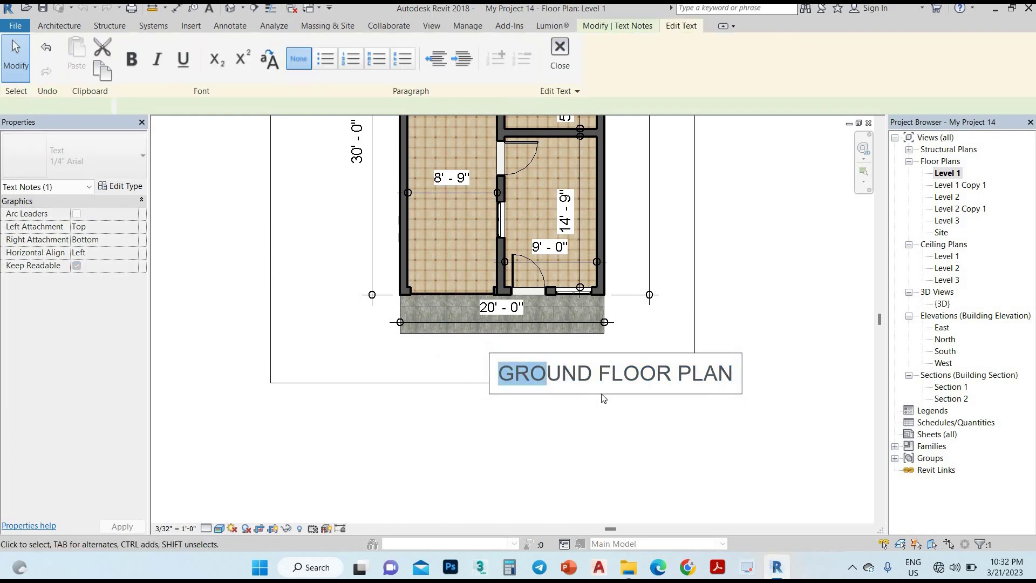
{"action": "left_click", "coordinate": [585, 396]}
{"action": "left_click", "coordinate": [553, 400]}
{"action": "left_click_drag", "start_coordinate": [550, 396], "coordinate": [563, 398]}
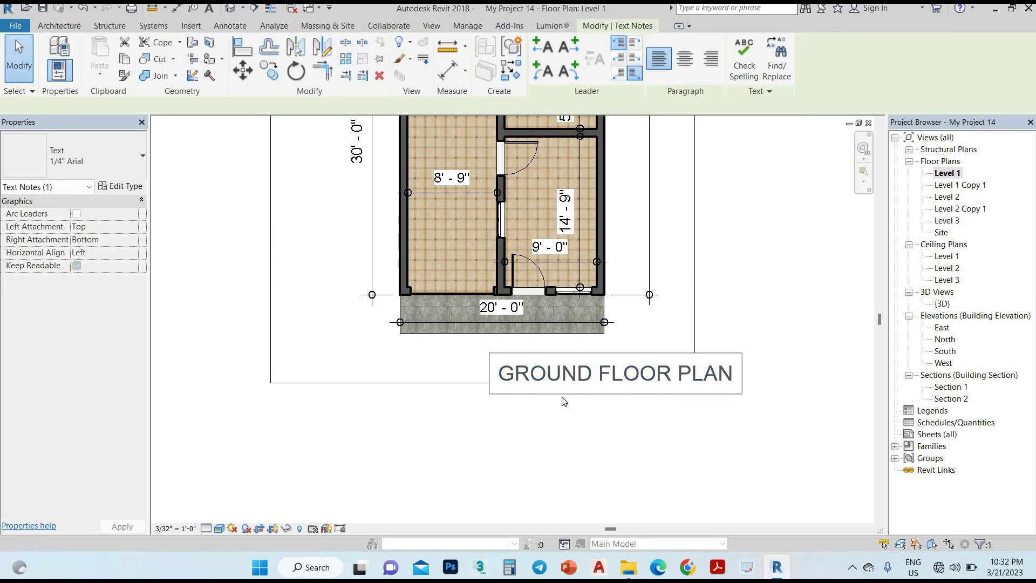
{"action": "left_click", "coordinate": [606, 382]}
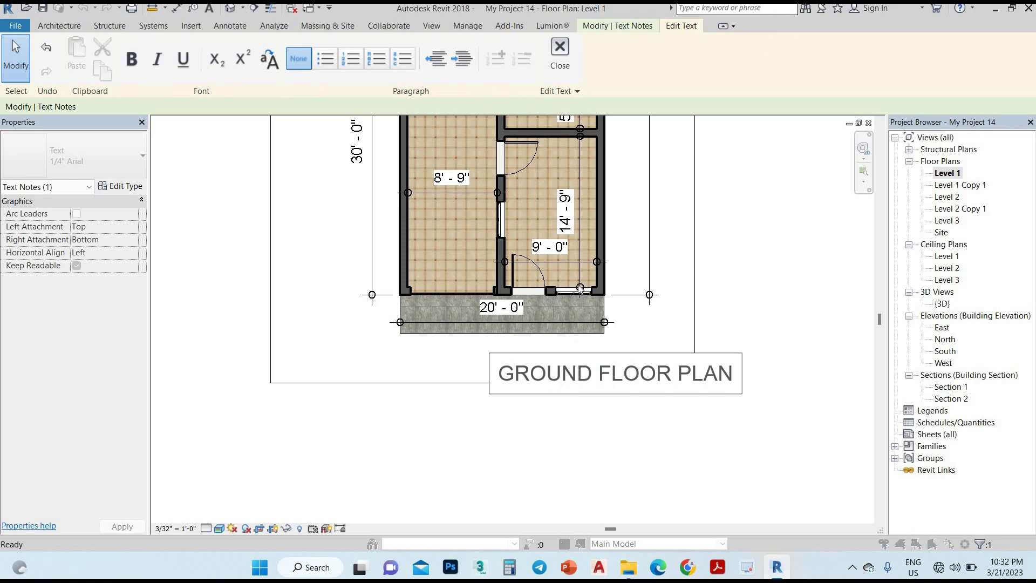
Keep the title changes and move GROUND FLOOR PLAN centred under the plan.
{"action": "key", "text": "Escape"}
{"action": "key", "text": "Escape"}
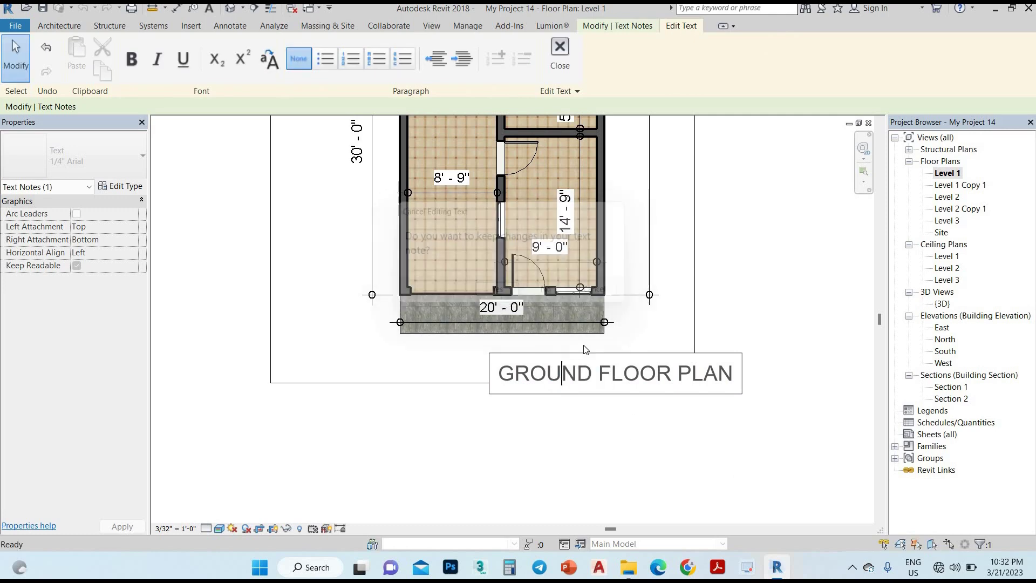
{"action": "key", "text": "Escape"}
{"action": "key", "text": "Return"}
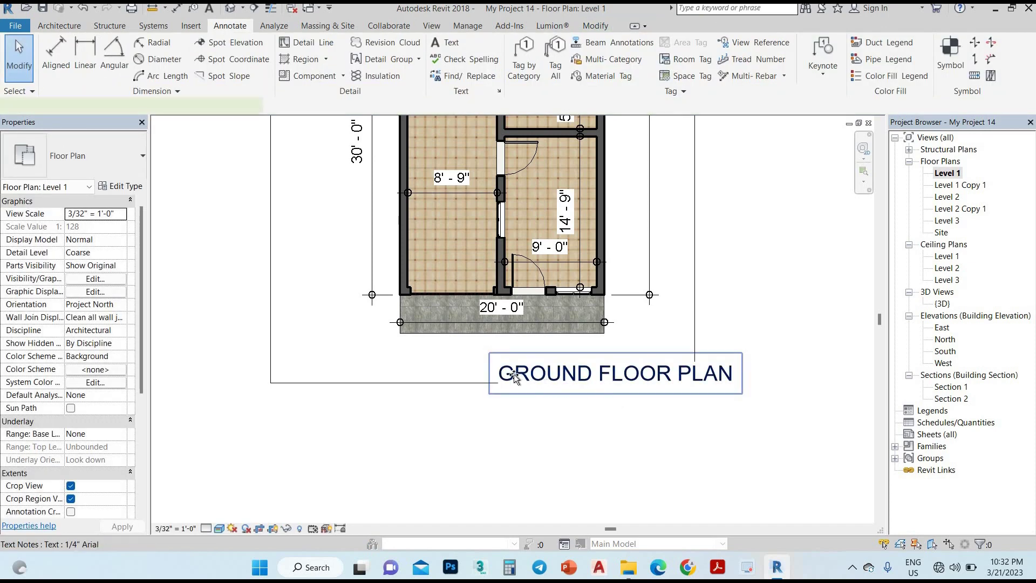
{"action": "left_click_drag", "start_coordinate": [566, 389], "coordinate": [506, 385]}
{"action": "left_click", "coordinate": [683, 414]}
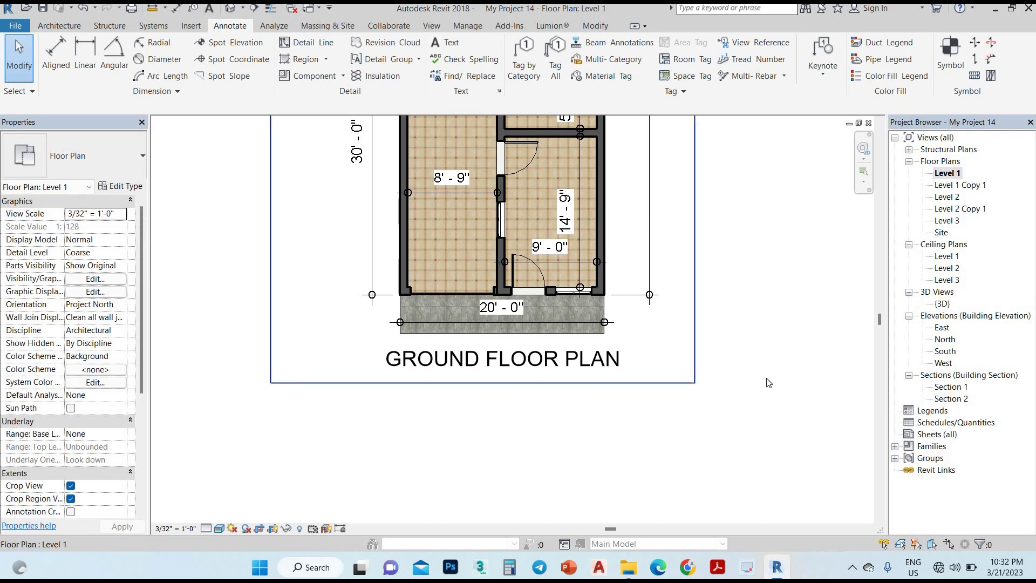
Open the colour-filled Level 1 Copy 1 plan and position it in view.
{"action": "scroll", "coordinate": [691, 460], "scroll_direction": "down", "scroll_amount": 2}
{"action": "mouse_move", "coordinate": [686, 456]}
{"action": "middle_mouse_down"}
{"action": "mouse_move", "coordinate": [710, 430]}
{"action": "mouse_move", "coordinate": [675, 430]}
{"action": "middle_mouse_up"}
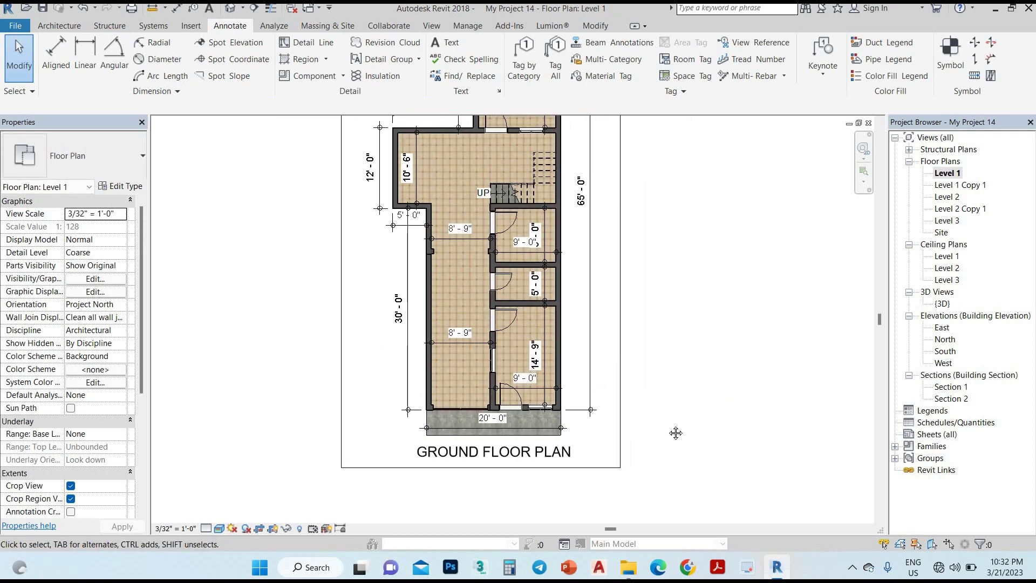
{"action": "scroll", "coordinate": [675, 430], "scroll_direction": "down", "scroll_amount": 2}
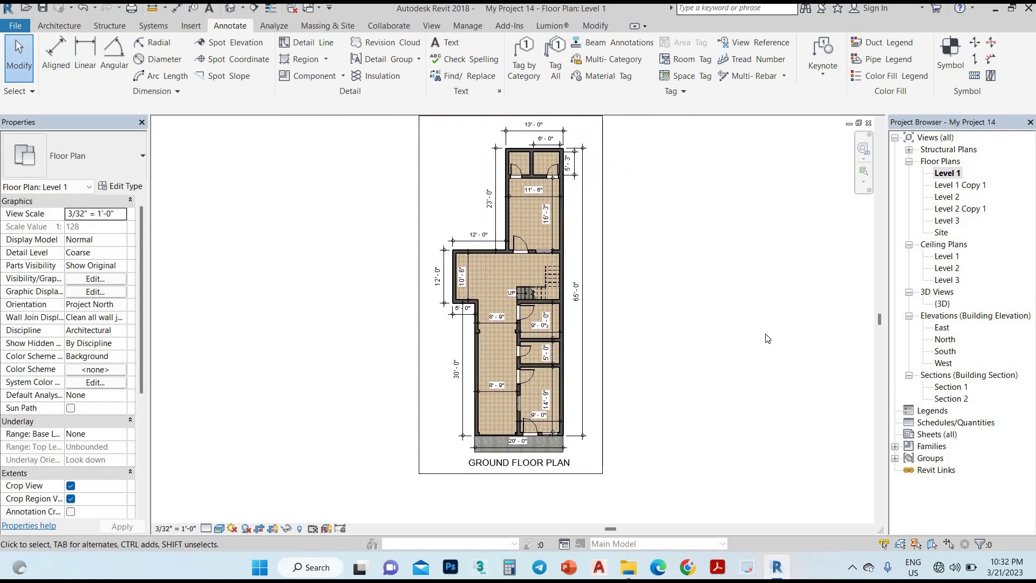
{"action": "double_click", "coordinate": [961, 184]}
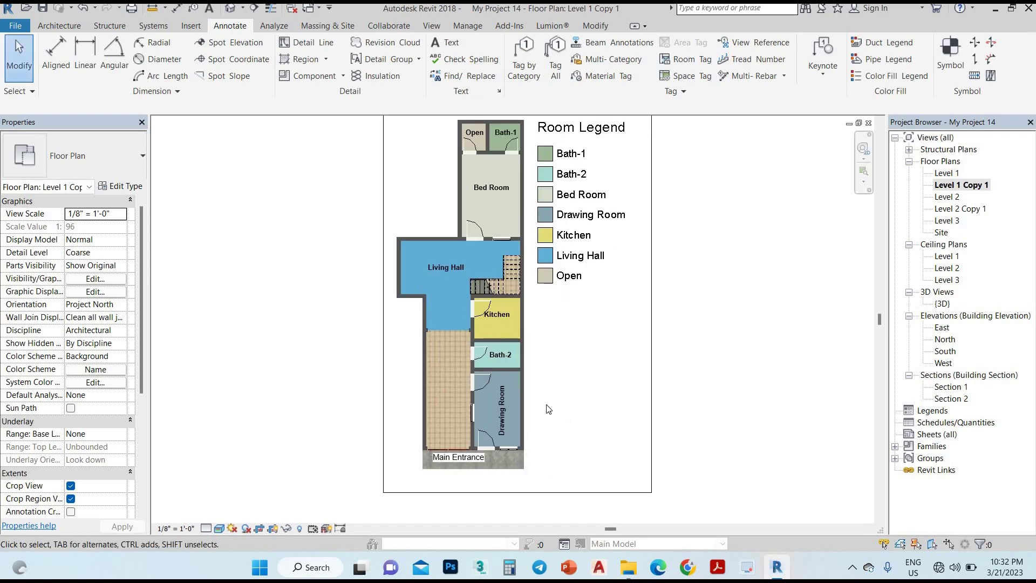
{"action": "middle_click_drag", "start_coordinate": [548, 409], "coordinate": [655, 317]}
{"action": "scroll", "coordinate": [655, 317], "scroll_direction": "down", "scroll_amount": 1}
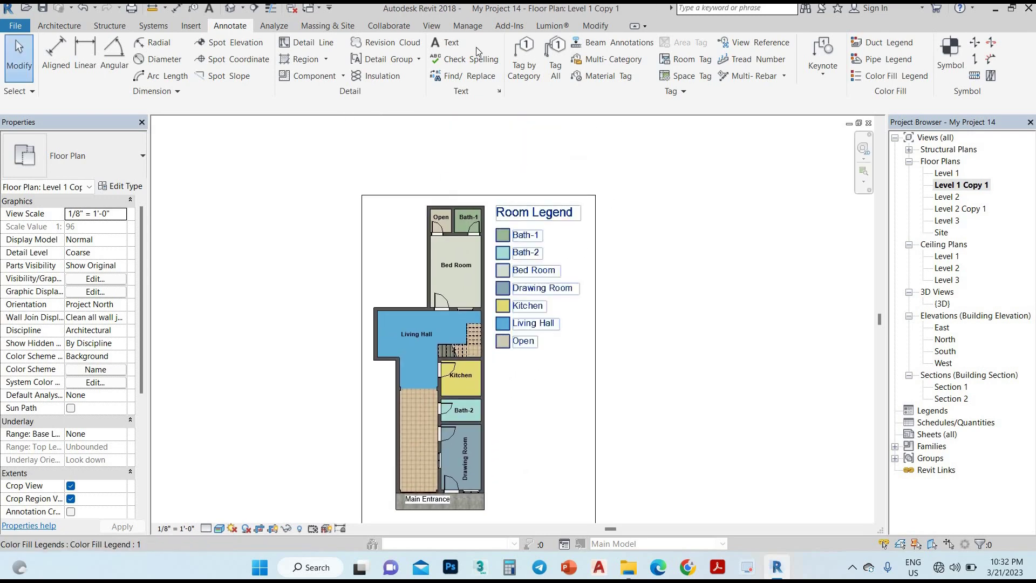
Add a GROUND FLOOR text label beside the Drawing Room.
{"action": "left_click", "coordinate": [448, 43]}
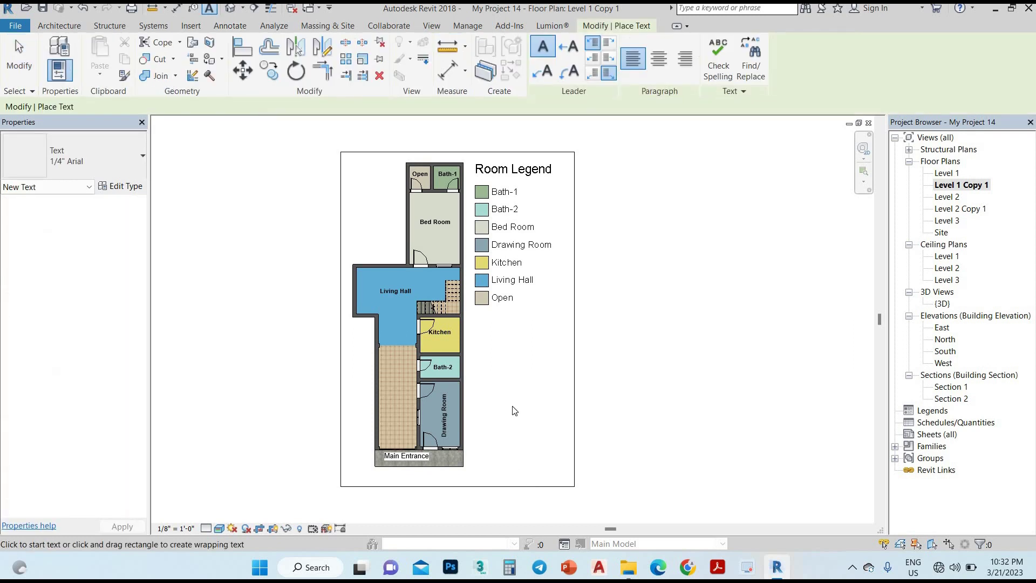
{"action": "left_click", "coordinate": [513, 411]}
{"action": "type", "text": "GROUND FLOOR"}
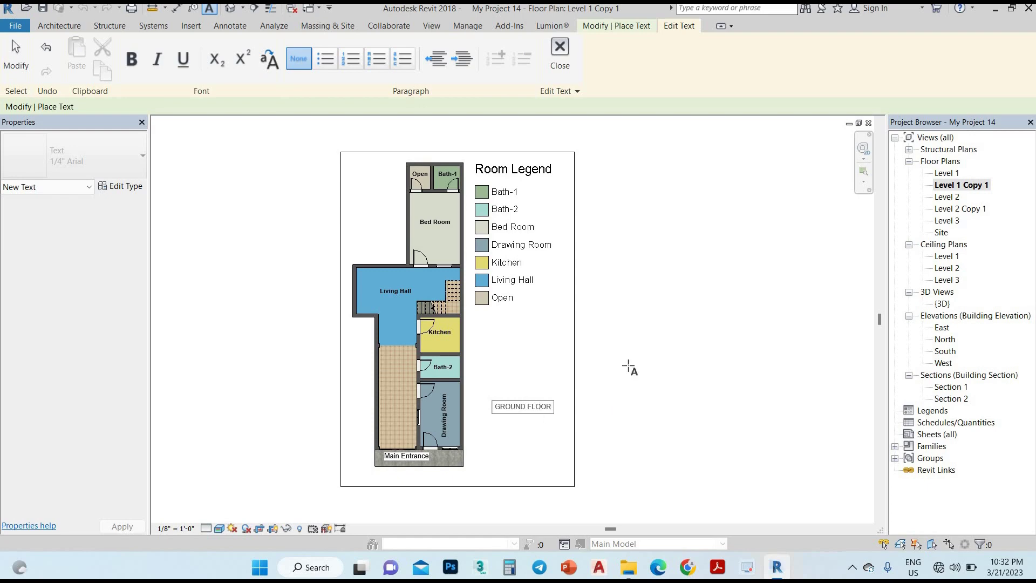
{"action": "left_click", "coordinate": [608, 416]}
{"action": "key", "text": "Escape"}
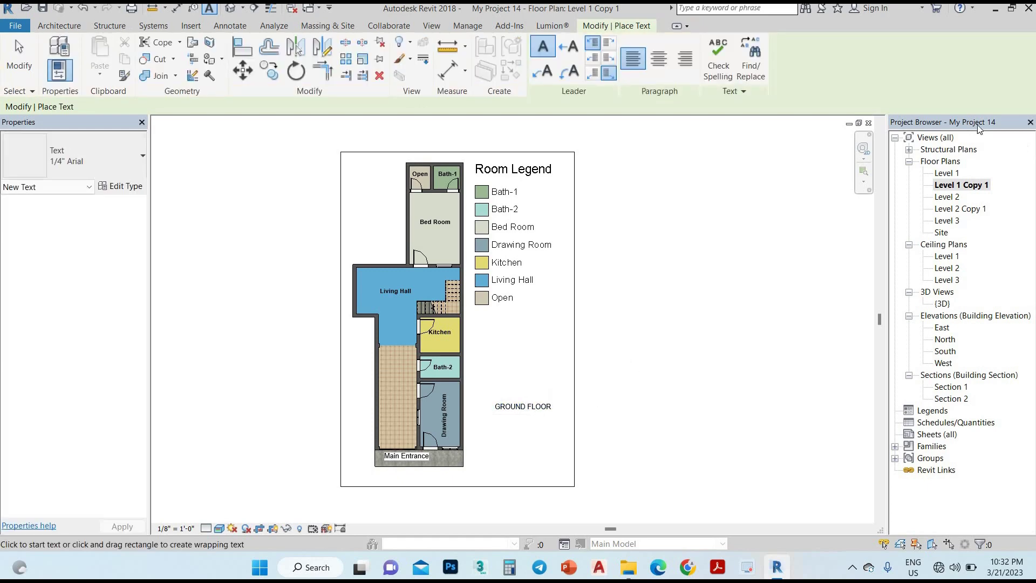
{"action": "key", "text": "Escape"}
Open the Level 2 floor plan and start a text note with TX.
{"action": "double_click", "coordinate": [947, 196]}
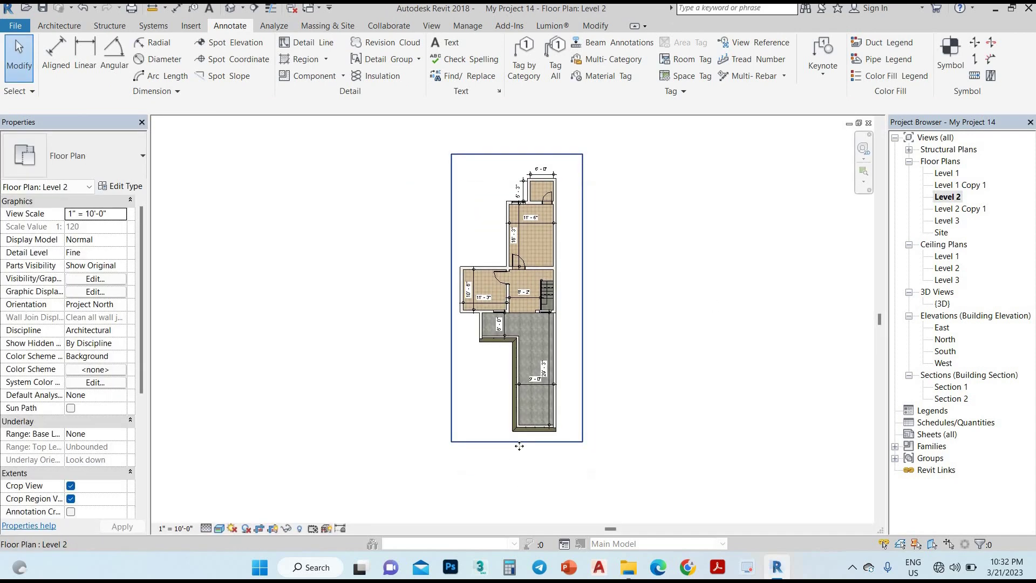
{"action": "left_click", "coordinate": [518, 450]}
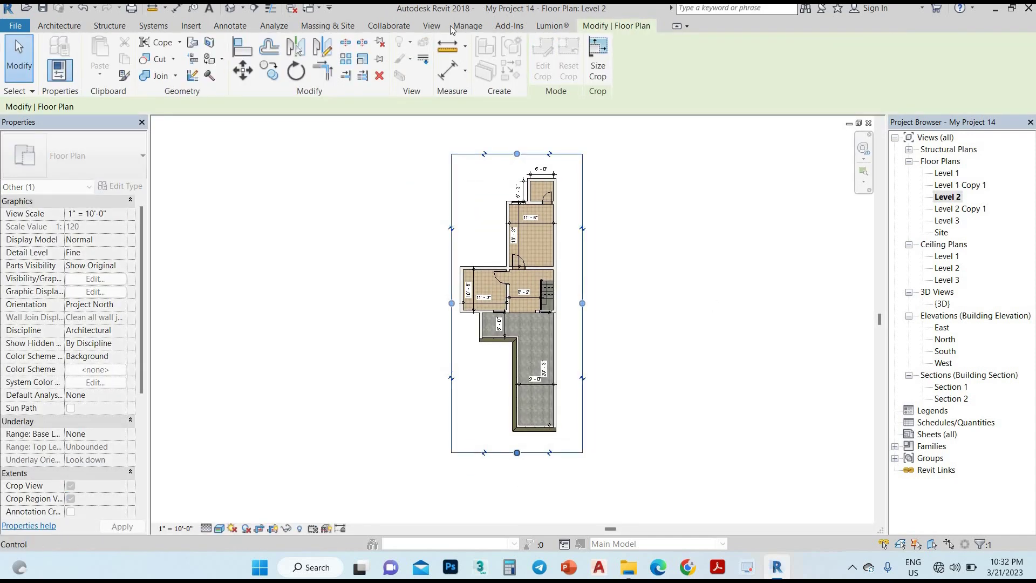
{"action": "key", "text": "Escape"}
{"action": "scroll", "coordinate": [519, 448], "scroll_direction": "up", "scroll_amount": 2}
{"action": "key", "text": "t"}
{"action": "key", "text": "x"}
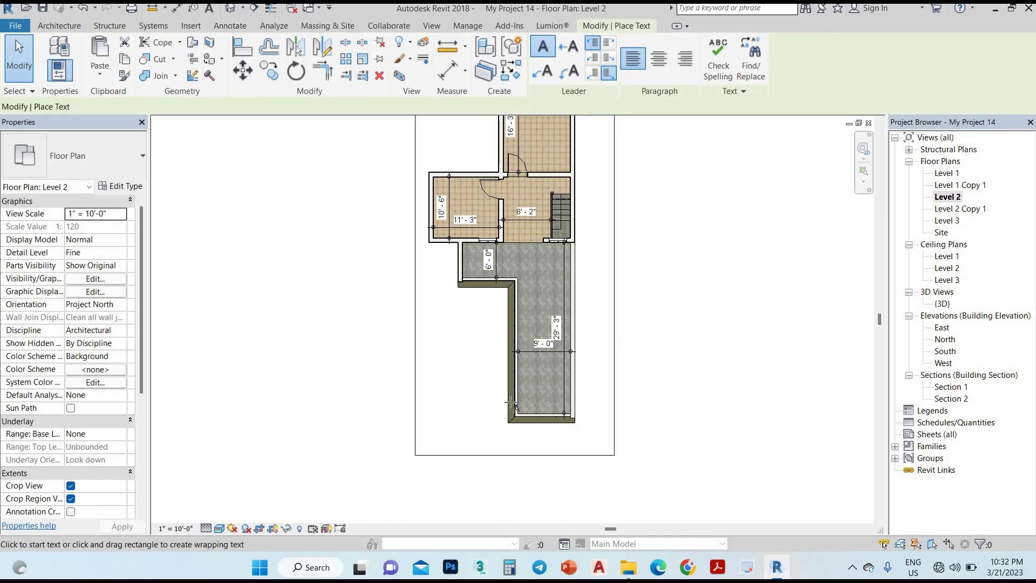
{"action": "scroll", "coordinate": [510, 448], "scroll_direction": "up", "scroll_amount": 3}
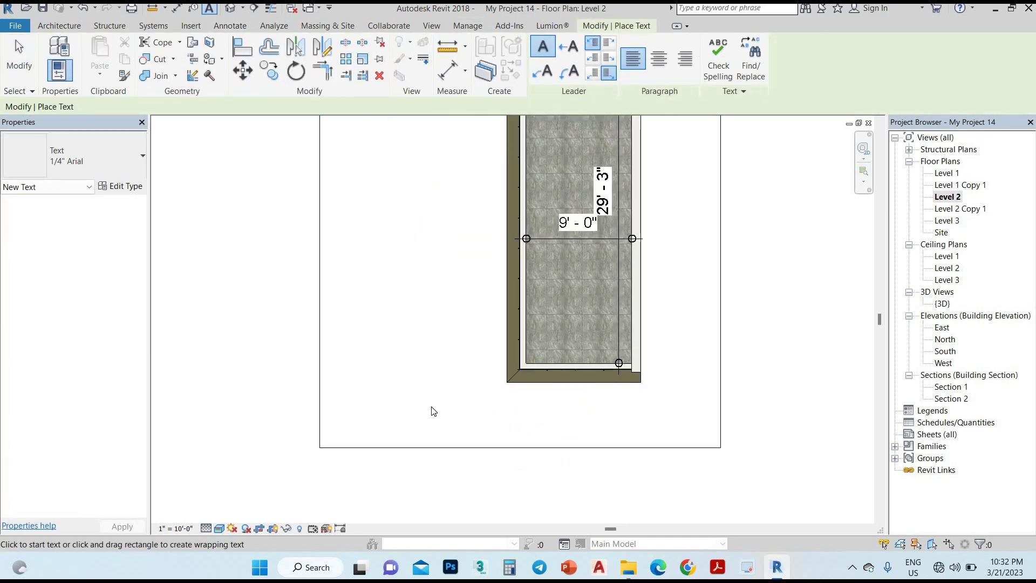
Place a FIRST FLOOR title below the Level 2 plan.
{"action": "left_click", "coordinate": [434, 412]}
{"action": "type", "text": "FIR"}
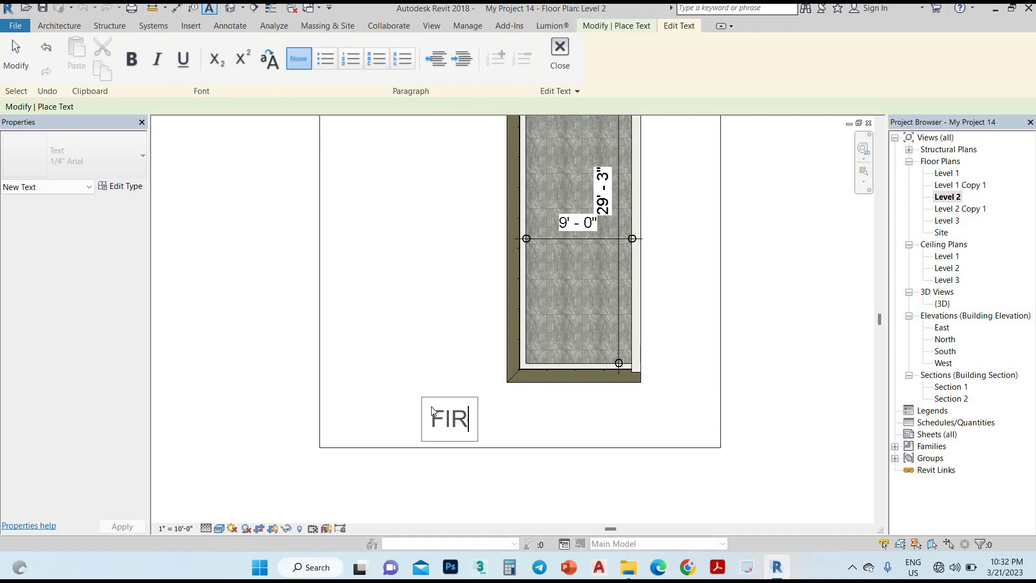
{"action": "type", "text": "ST FLOOR"}
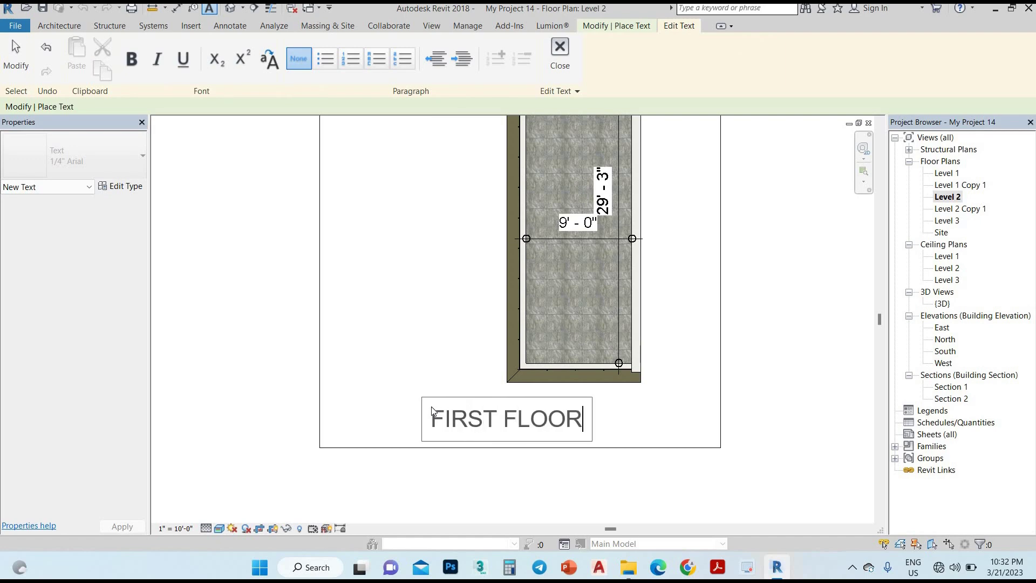
{"action": "key", "text": "Return"}
{"action": "key", "text": "BackSpace"}
{"action": "key", "text": "Escape"}
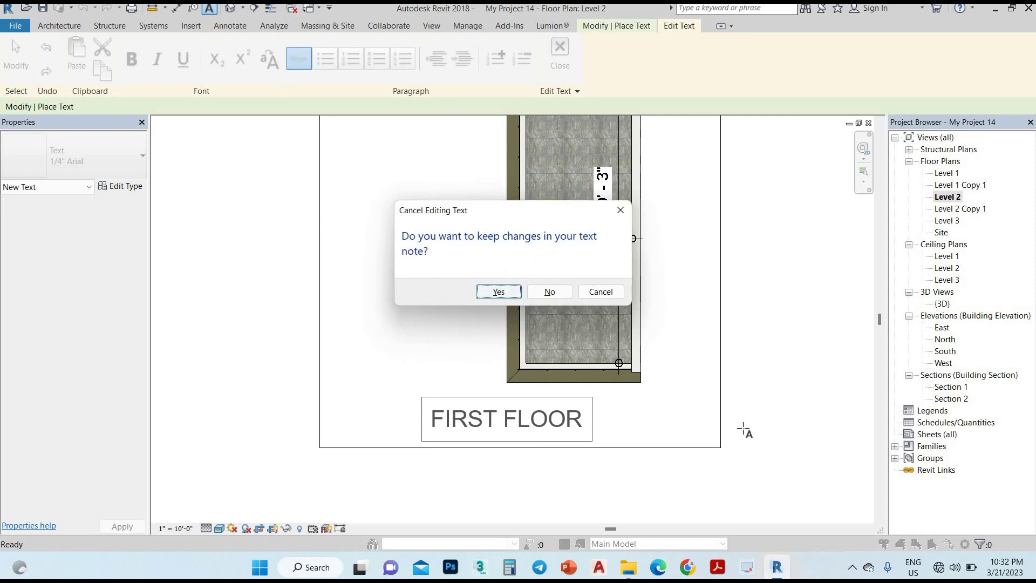
{"action": "key", "text": "Return"}
Exit text placement and switch to the colour-filled Level 2 Copy 1 plan.
{"action": "scroll", "coordinate": [704, 440], "scroll_direction": "down", "scroll_amount": 2}
{"action": "scroll", "coordinate": [530, 423], "scroll_direction": "down", "scroll_amount": 1}
{"action": "scroll", "coordinate": [543, 418], "scroll_direction": "down", "scroll_amount": 1}
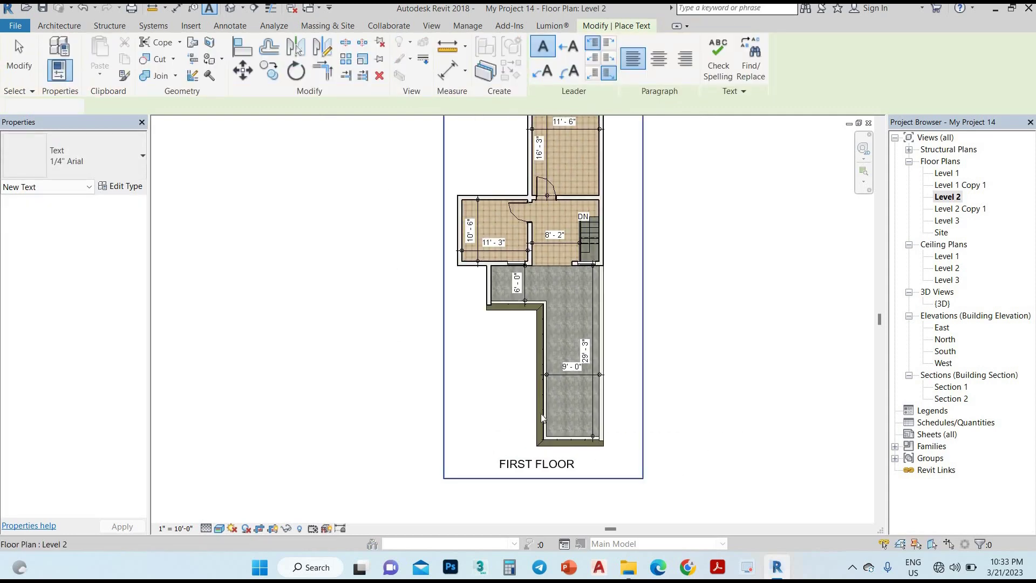
{"action": "key", "text": "Escape"}
{"action": "scroll", "coordinate": [542, 419], "scroll_direction": "down", "scroll_amount": 1}
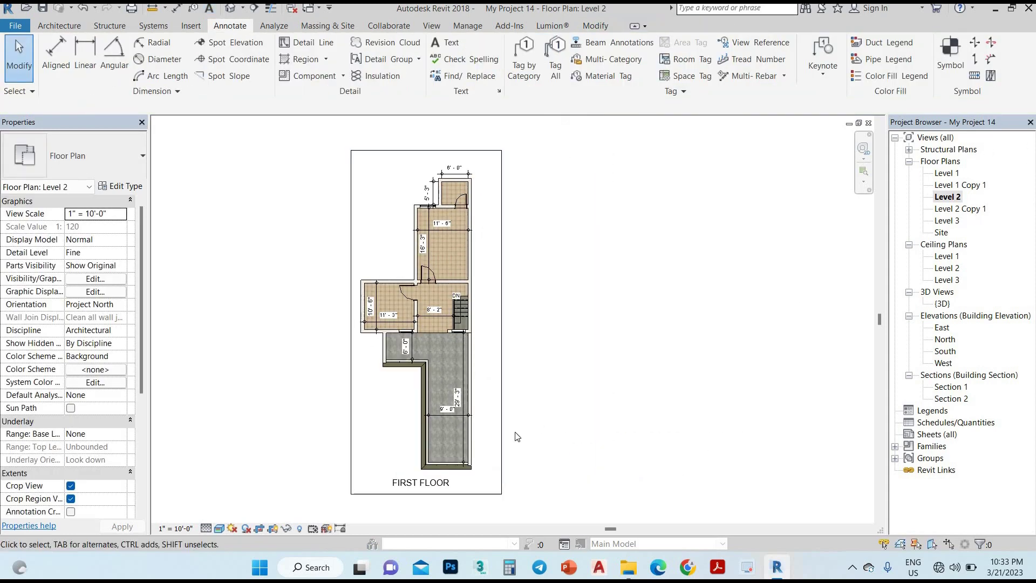
{"action": "key", "text": "ctrl+Tab"}
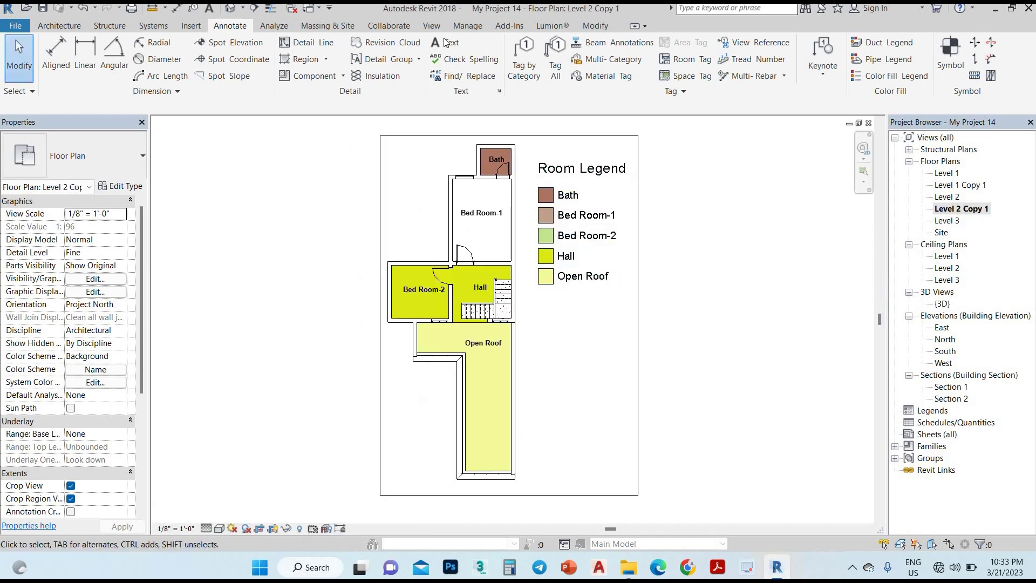
Add a FIRST FLOOR text note below the room legend on the Level 2 Copy 1 plan.
{"action": "left_click", "coordinate": [446, 42]}
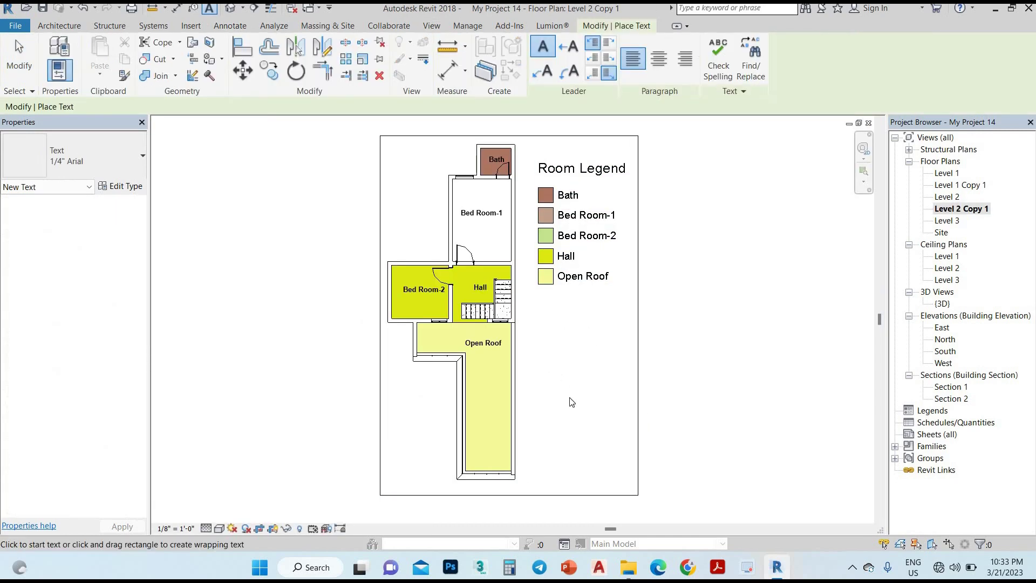
{"action": "left_click", "coordinate": [585, 421]}
{"action": "type", "text": "FIRST FL"}
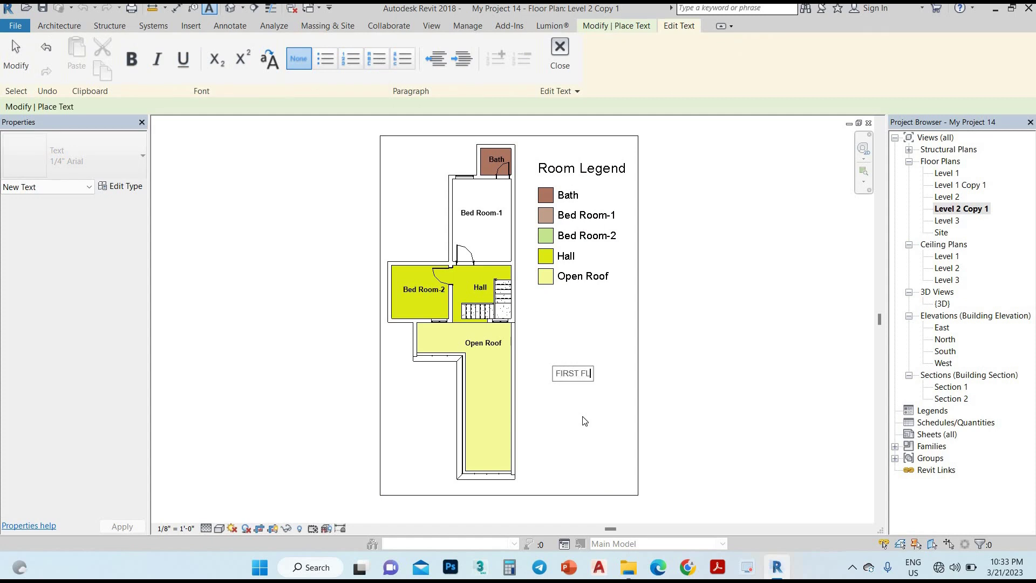
{"action": "type", "text": "OOR"}
{"action": "left_click", "coordinate": [719, 356]}
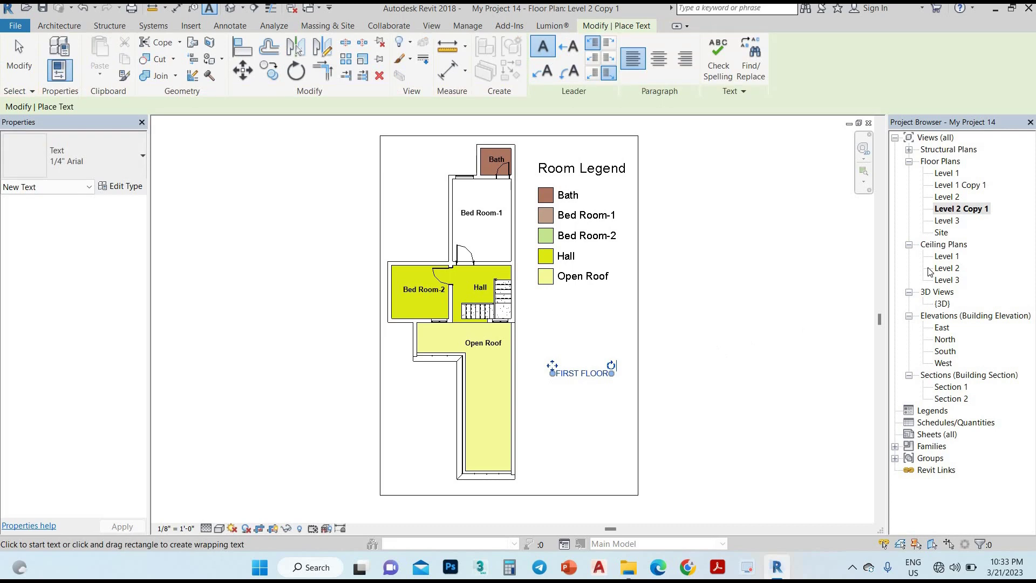
Step through the East and North elevations to open the South elevation.
{"action": "double_click", "coordinate": [942, 327]}
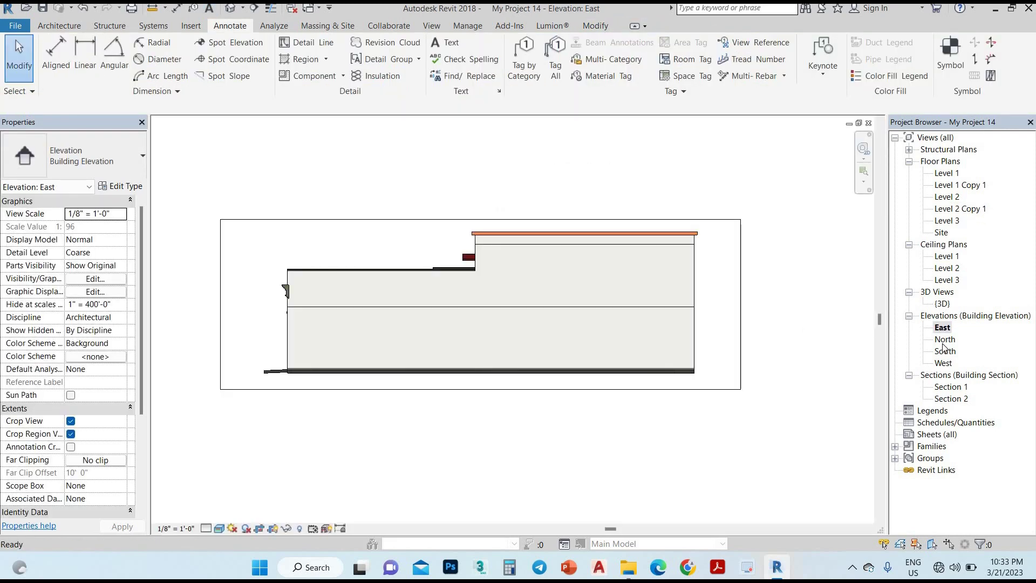
{"action": "key", "text": "Down"}
{"action": "key", "text": "Return"}
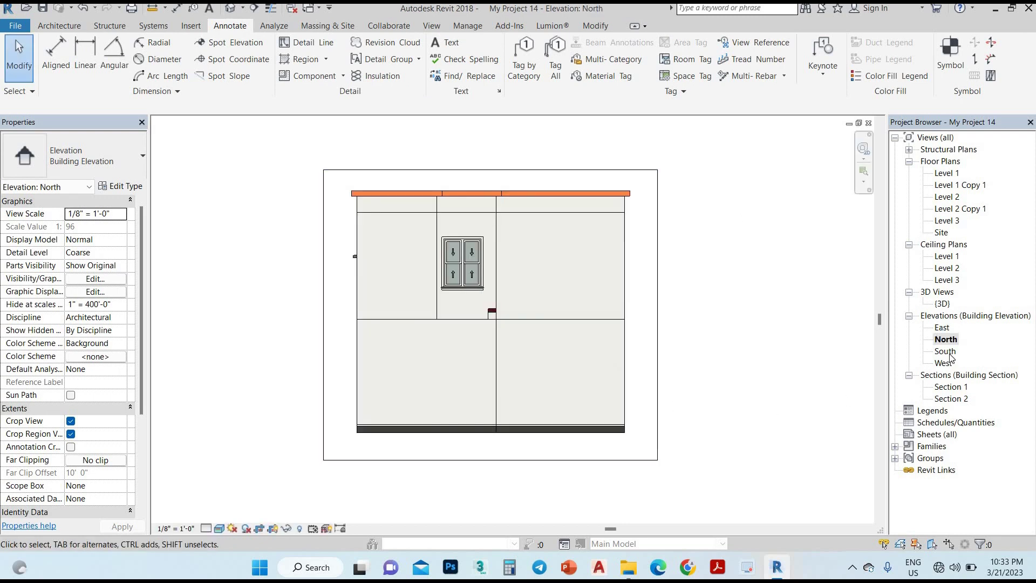
{"action": "key", "text": "Down"}
{"action": "key", "text": "Return"}
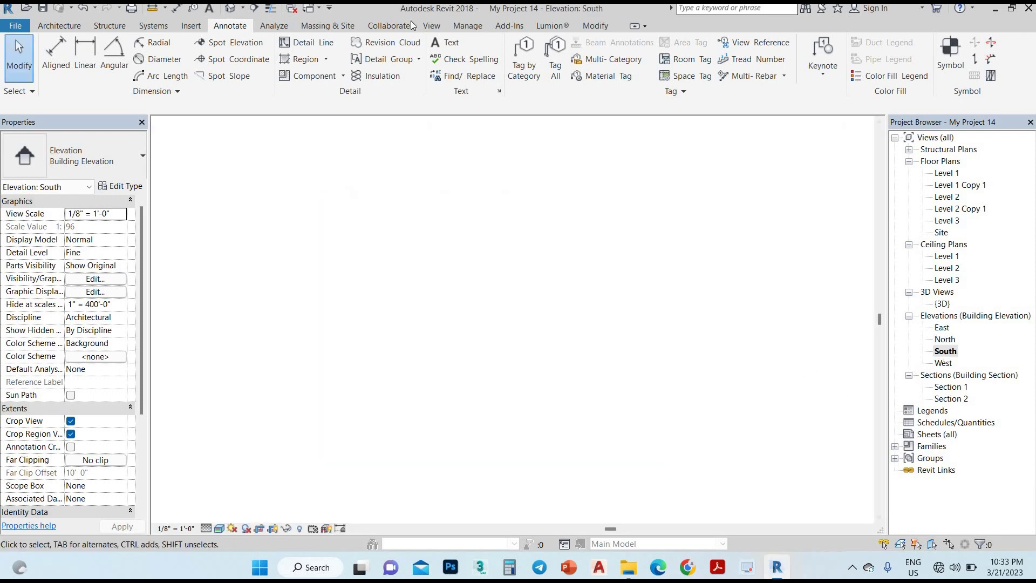
Place a FRONT ELEVATION text note below the building using the TX command.
{"action": "key", "text": "t"}
{"action": "key", "text": "x"}
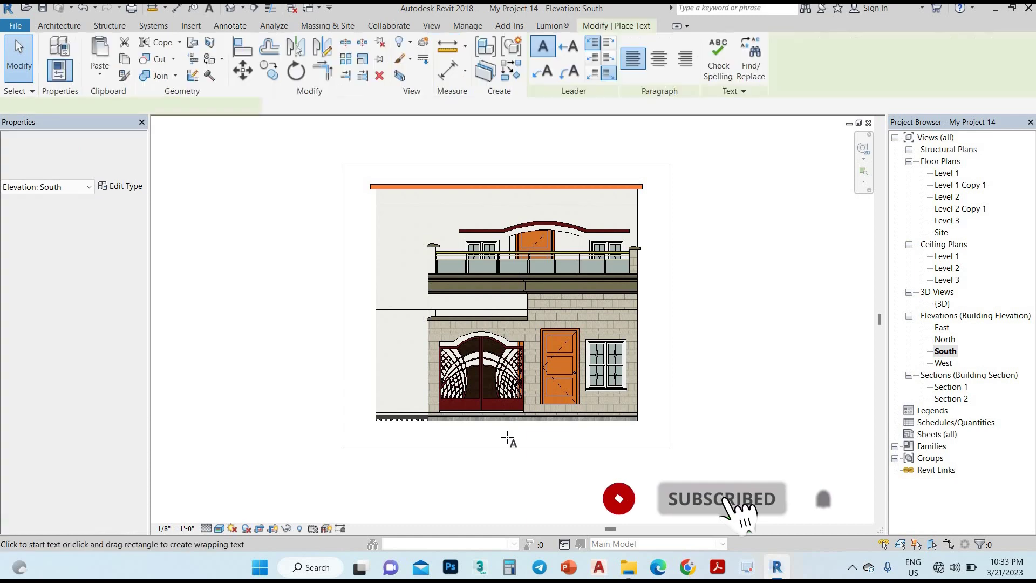
{"action": "left_click", "coordinate": [514, 453]}
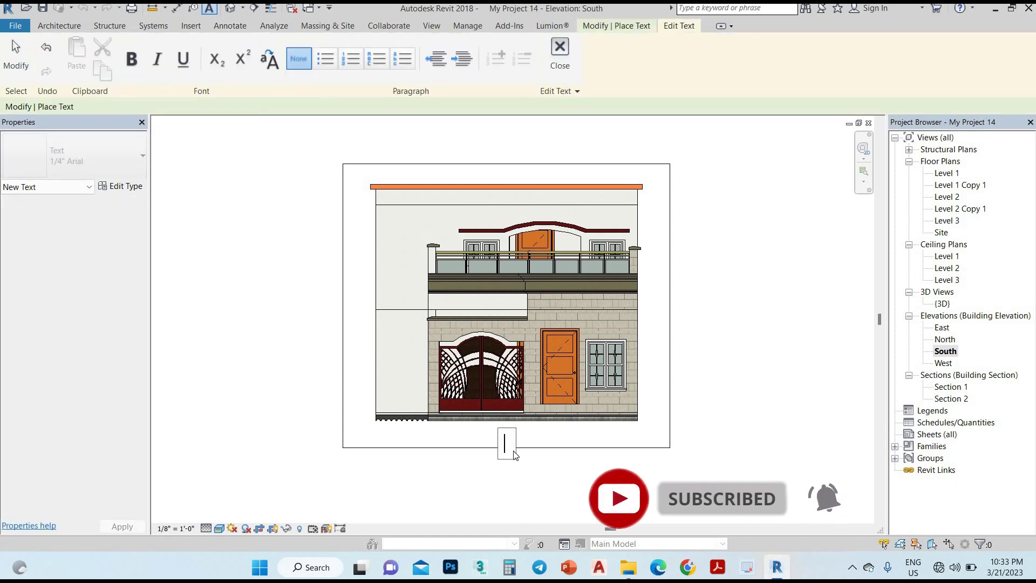
{"action": "type", "text": "FRONT"}
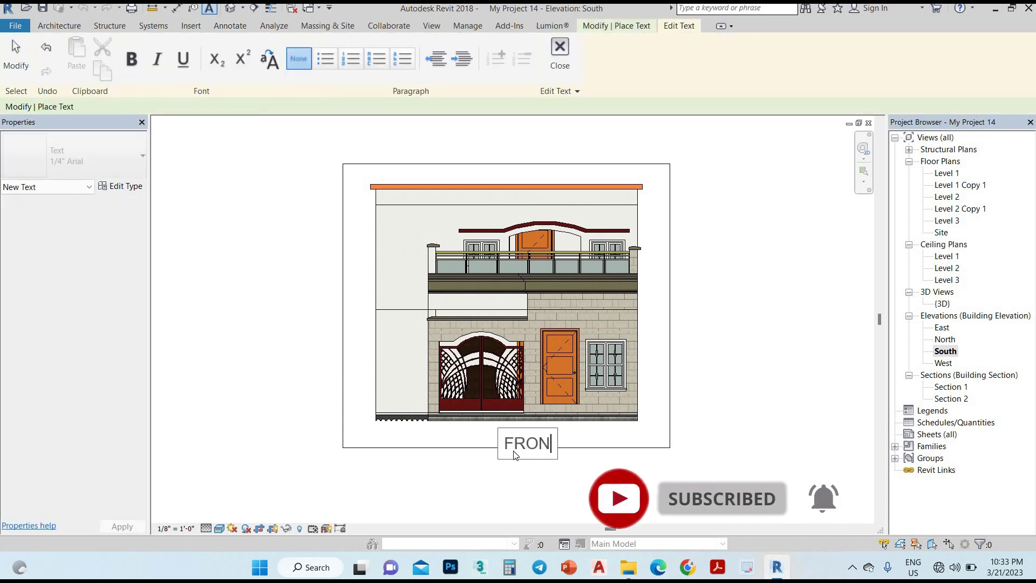
{"action": "type", "text": " E"}
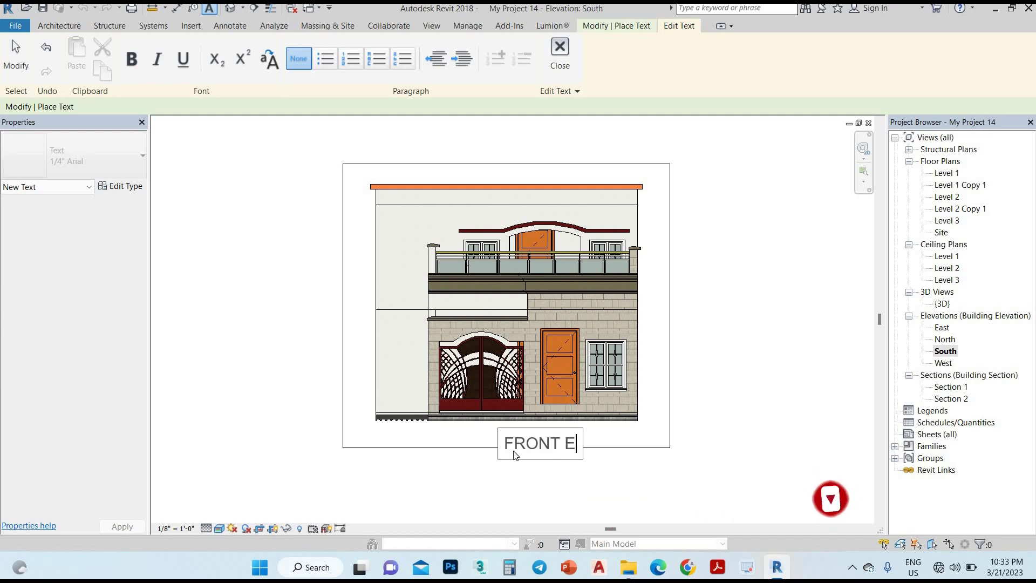
{"action": "type", "text": "LEVATIO"}
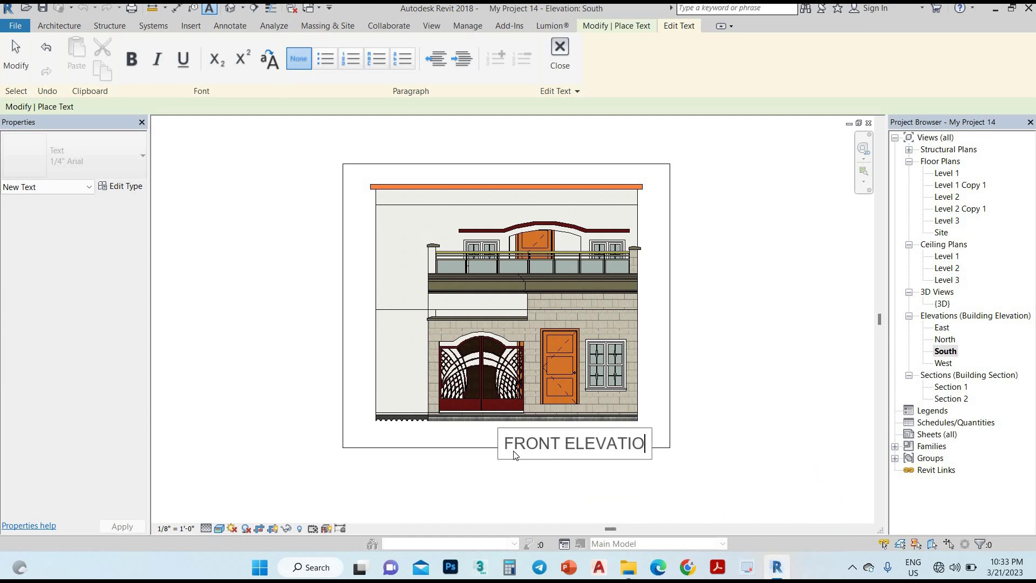
{"action": "type", "text": "N"}
{"action": "left_click", "coordinate": [566, 475]}
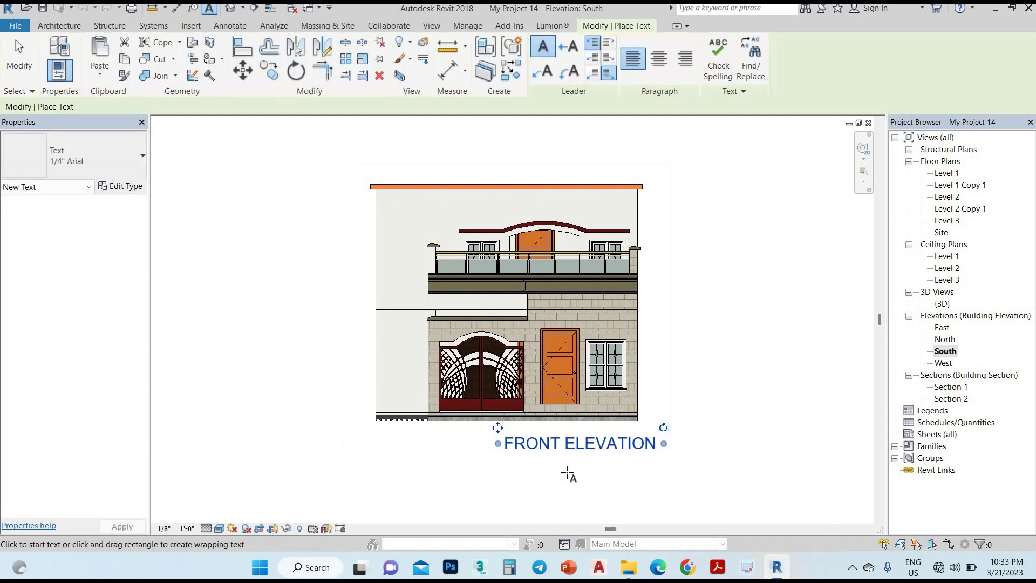
{"action": "scroll", "coordinate": [447, 445], "scroll_direction": "up", "scroll_amount": 2}
{"action": "scroll", "coordinate": [446, 446], "scroll_direction": "up", "scroll_amount": 1}
Extend the crop region downward and move the FRONT ELEVATION title under the building.
{"action": "key", "text": "Escape"}
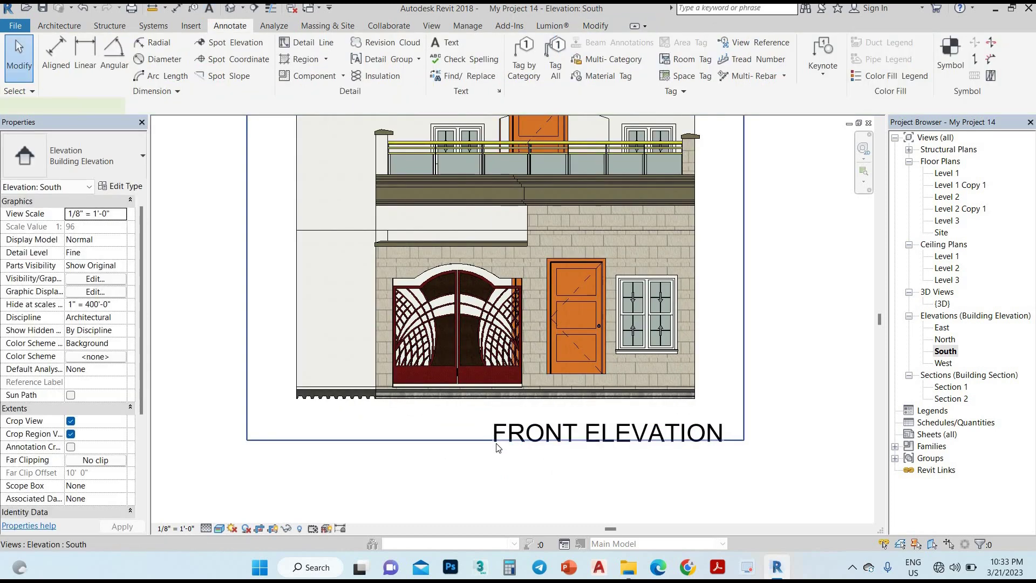
{"action": "left_click", "coordinate": [497, 441]}
{"action": "mouse_move", "coordinate": [496, 441]}
{"action": "left_mouse_down"}
{"action": "mouse_move", "coordinate": [497, 458]}
{"action": "mouse_move", "coordinate": [397, 431]}
{"action": "left_mouse_up"}
{"action": "left_click", "coordinate": [491, 432]}
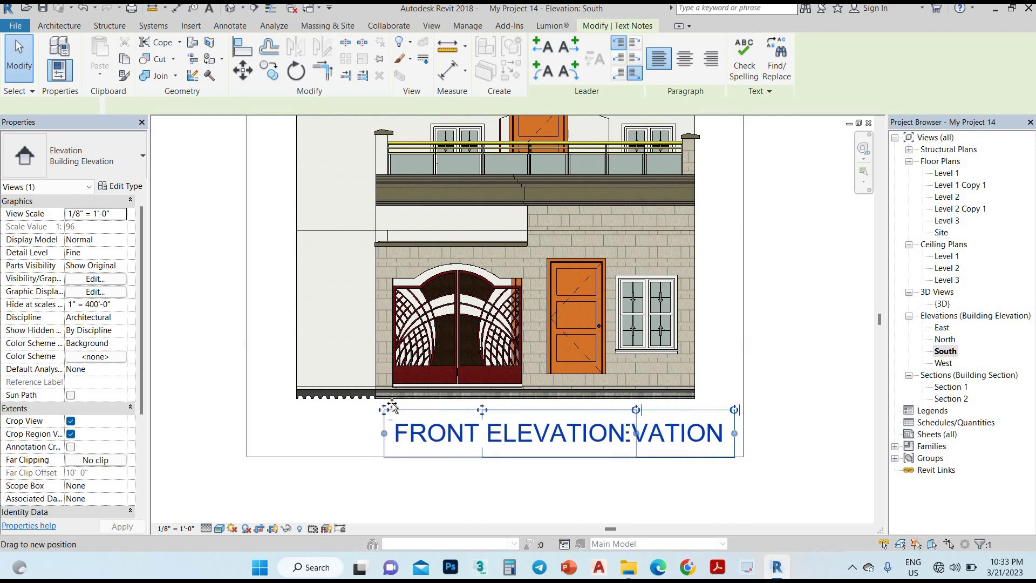
{"action": "left_click_drag", "start_coordinate": [485, 471], "coordinate": [550, 485]}
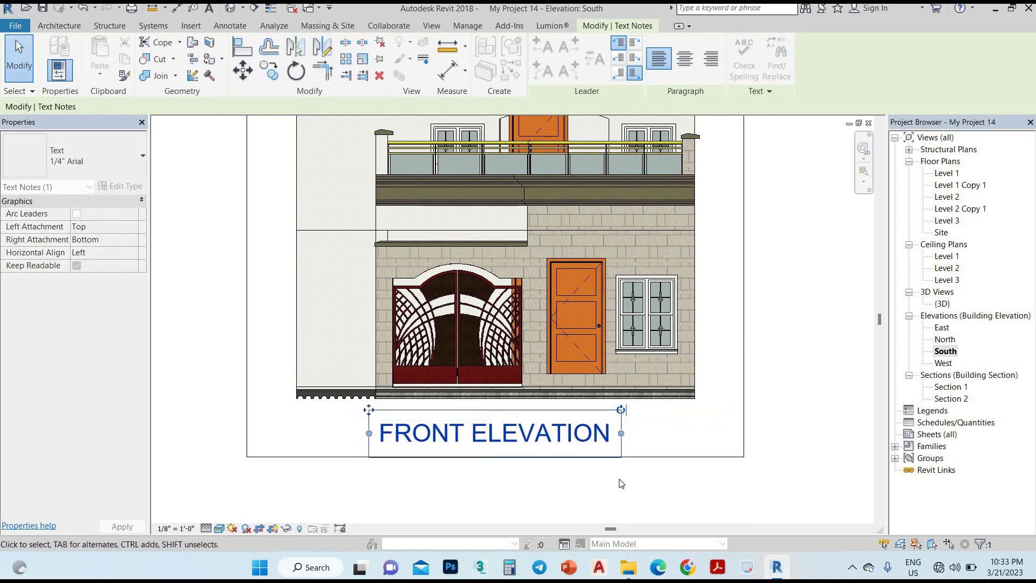
Set the FRONT ELEVATION text type's size to 11/64".
{"action": "scroll", "coordinate": [620, 481], "scroll_direction": "down", "scroll_amount": 2}
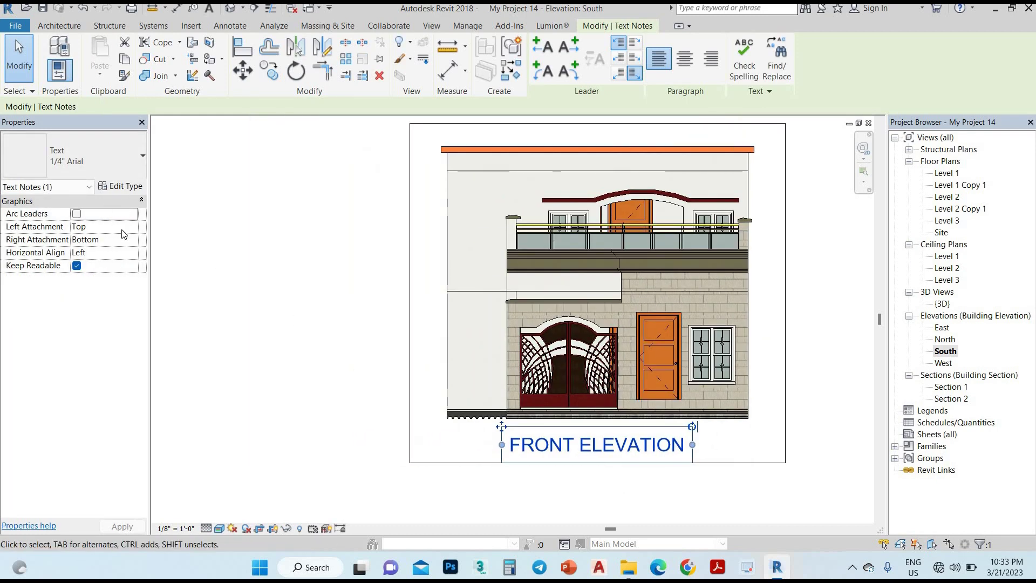
{"action": "left_click", "coordinate": [121, 186]}
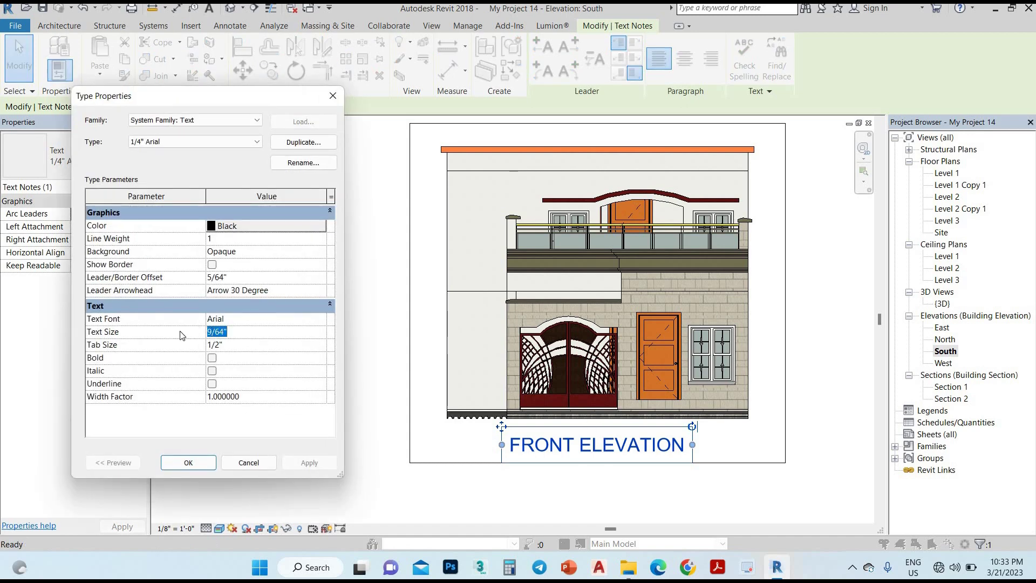
{"action": "type", "text": "15"}
{"action": "left_click", "coordinate": [310, 463]}
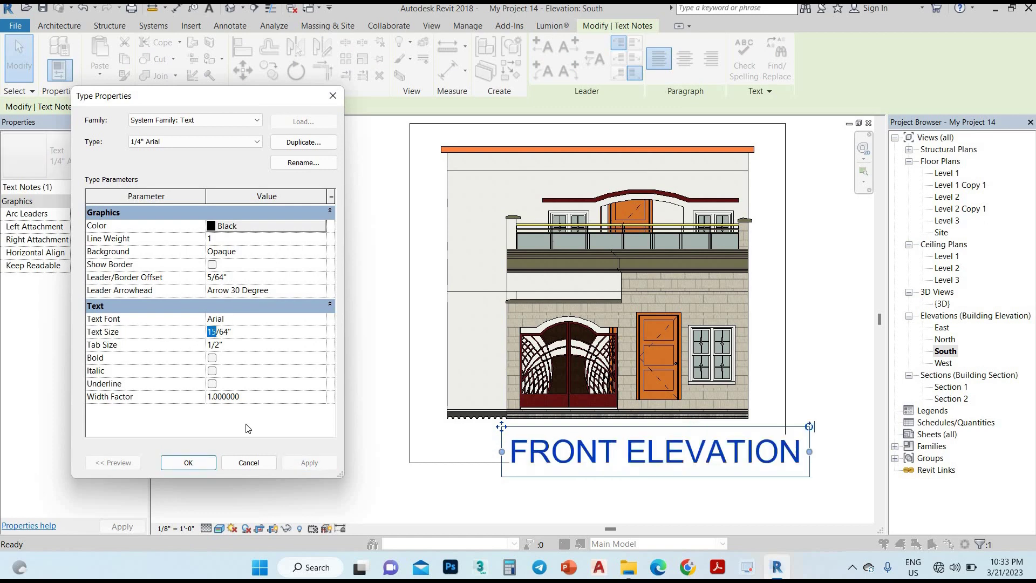
{"action": "left_click", "coordinate": [318, 464]}
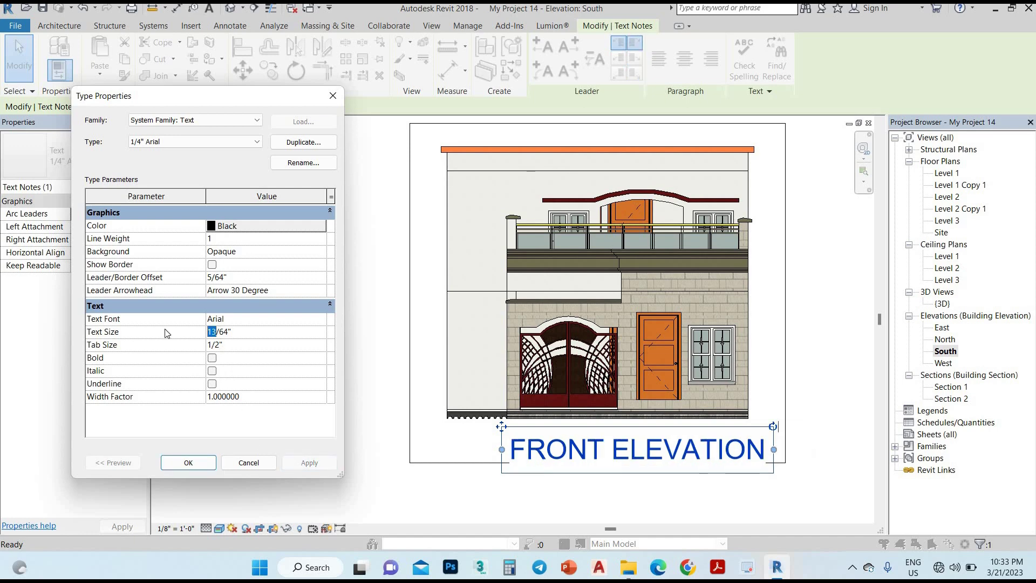
{"action": "type", "text": "1"}
{"action": "left_click", "coordinate": [301, 465]}
{"action": "left_click", "coordinate": [188, 462]}
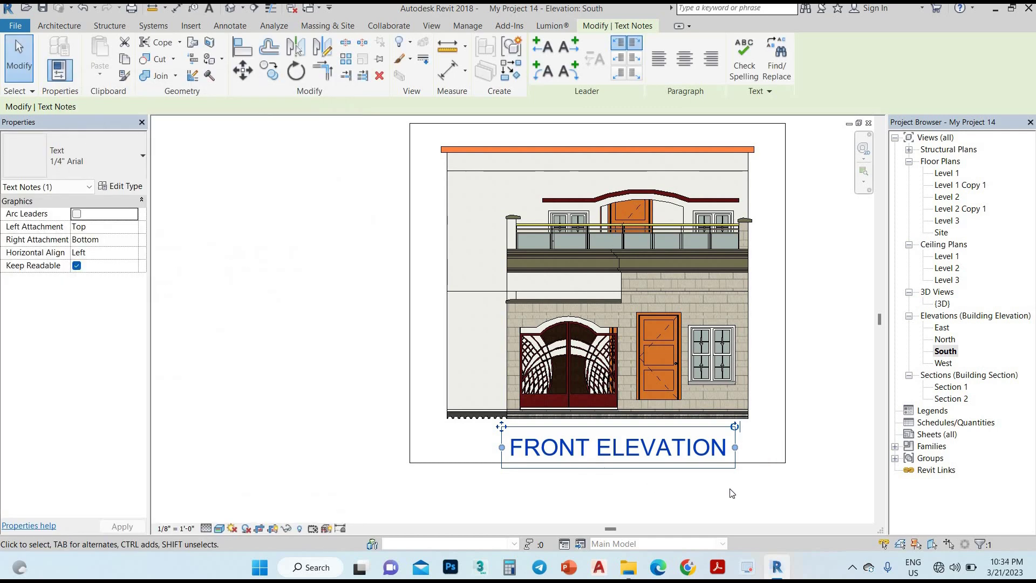
{"action": "left_click", "coordinate": [732, 493]}
{"action": "scroll", "coordinate": [607, 456], "scroll_direction": "down", "scroll_amount": 2}
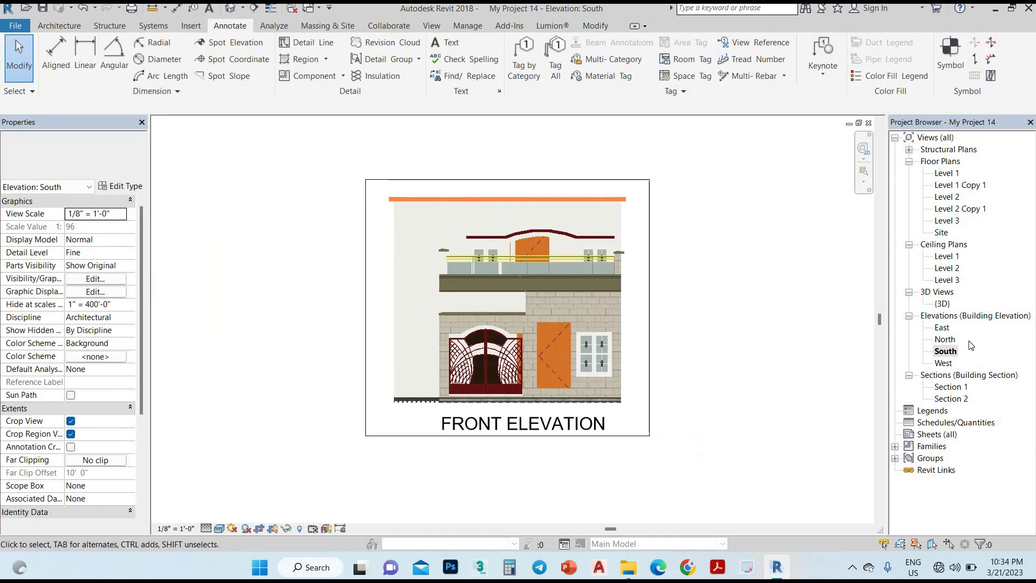
Open the Level 1 plan and set the PDF printer to portrait A3 paper.
{"action": "double_click", "coordinate": [945, 174]}
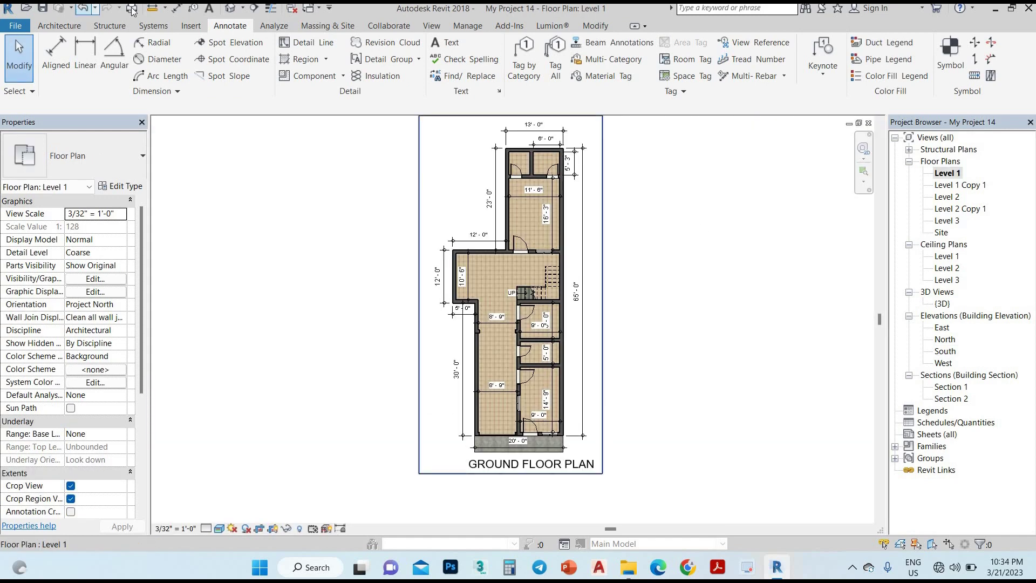
{"action": "key", "text": "ctrl+p"}
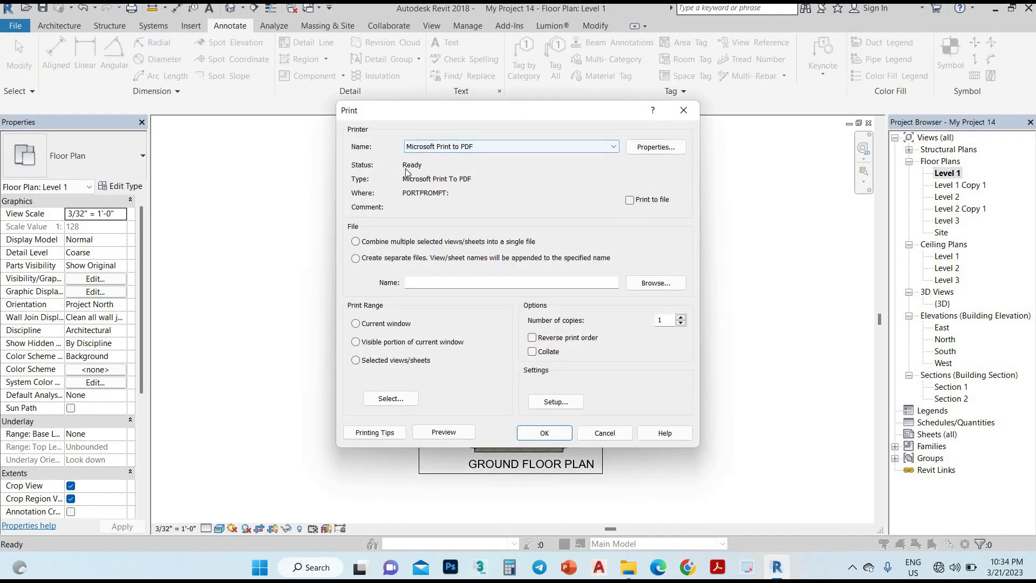
{"action": "left_click", "coordinate": [667, 151]}
{"action": "left_click", "coordinate": [421, 181]}
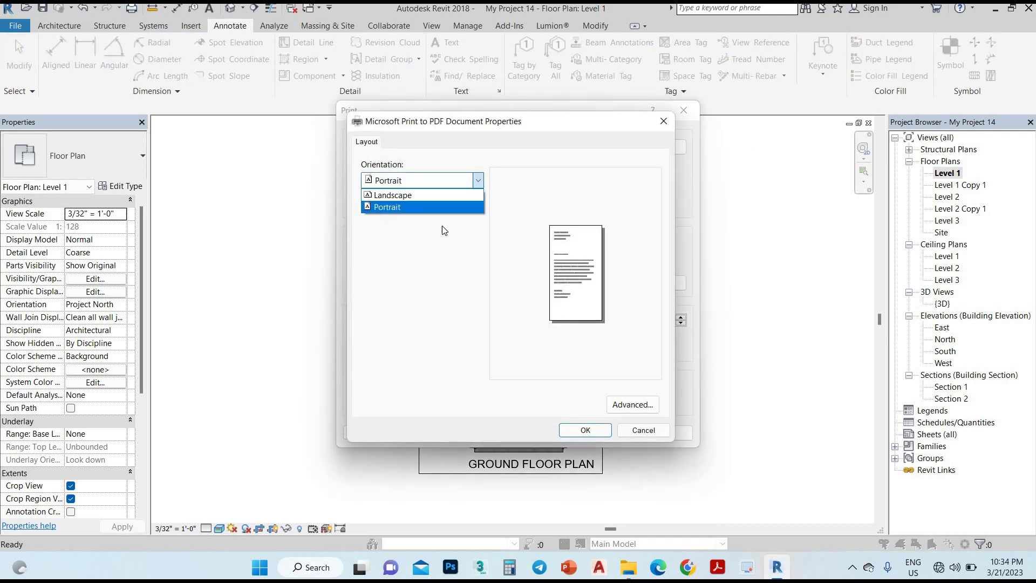
{"action": "left_click", "coordinate": [411, 190]}
{"action": "left_click", "coordinate": [632, 404]}
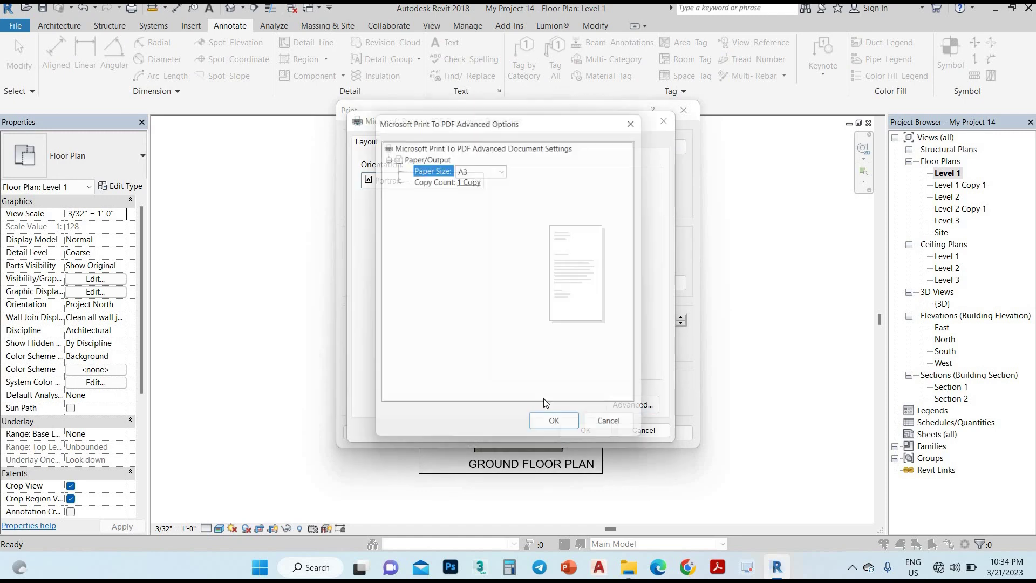
{"action": "left_click", "coordinate": [582, 436]}
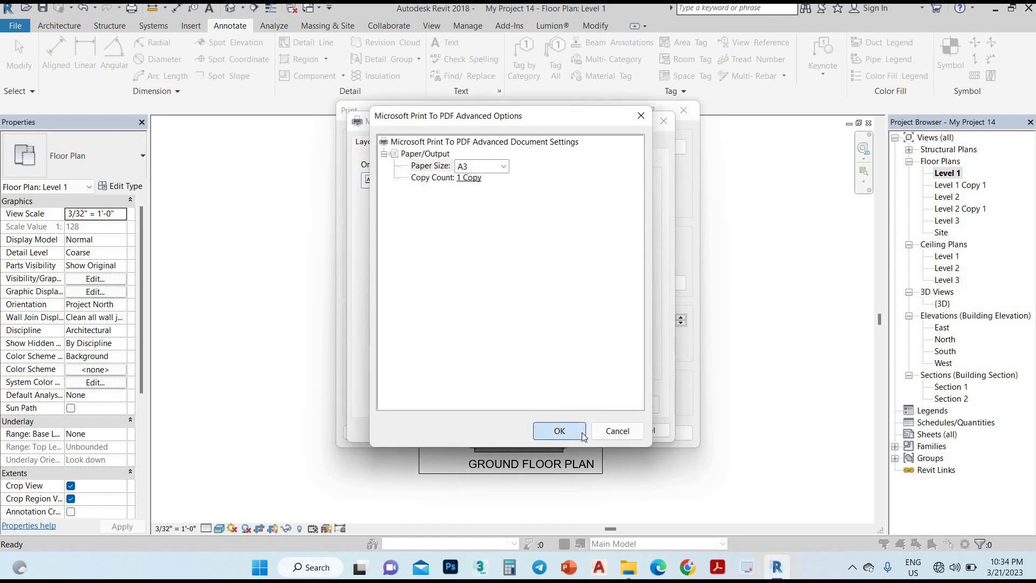
{"action": "left_click", "coordinate": [582, 435]}
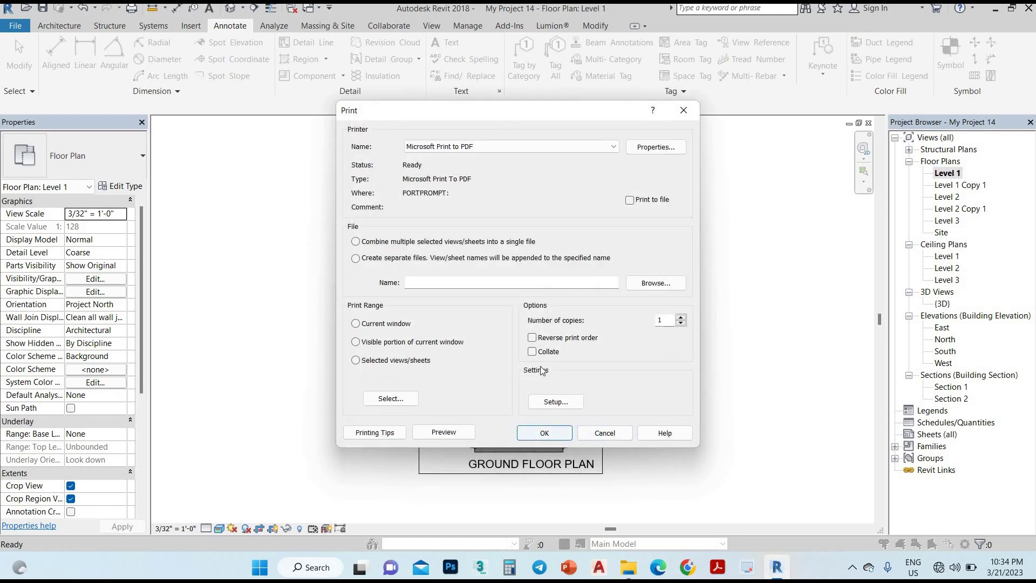
Save the Level 1 plan print as PDF 1, then open the Level 1 Copy 1 plan.
{"action": "left_click", "coordinate": [531, 433]}
{"action": "type", "text": "1"}
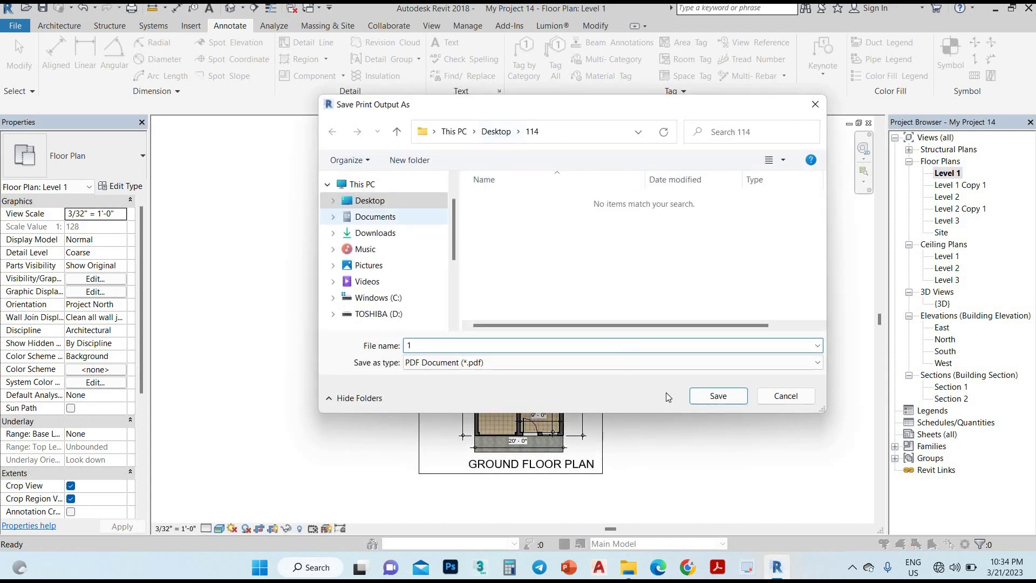
{"action": "key", "text": "Return"}
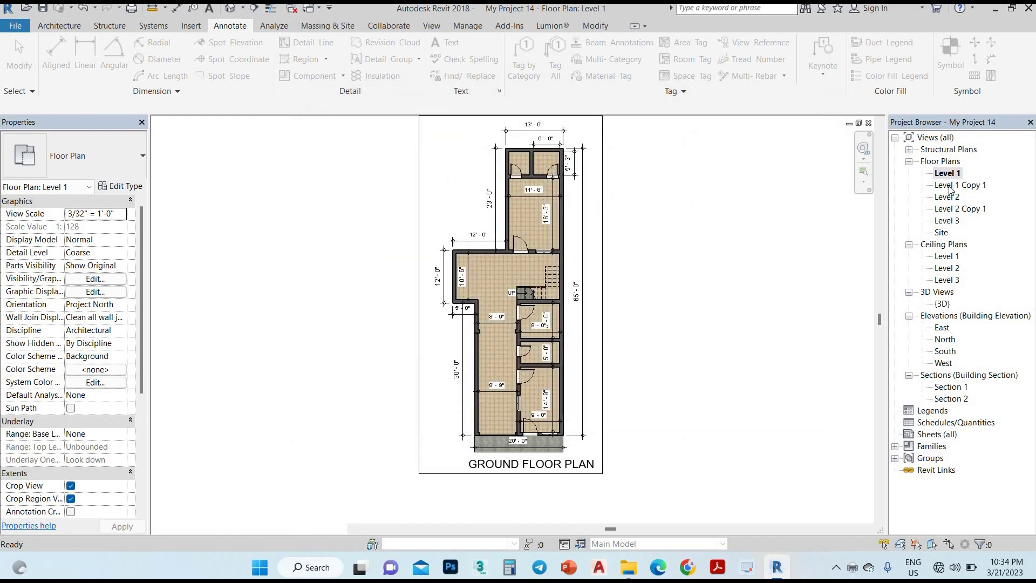
{"action": "double_click", "coordinate": [950, 186]}
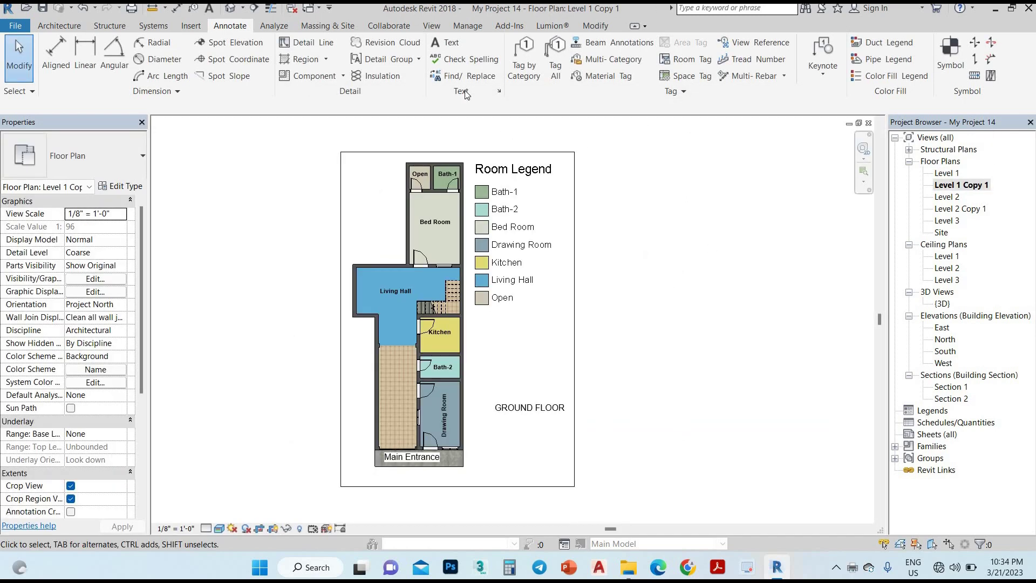
Print the coloured Level 1 Copy 1 plan to PDF 2.
{"action": "left_click", "coordinate": [132, 9]}
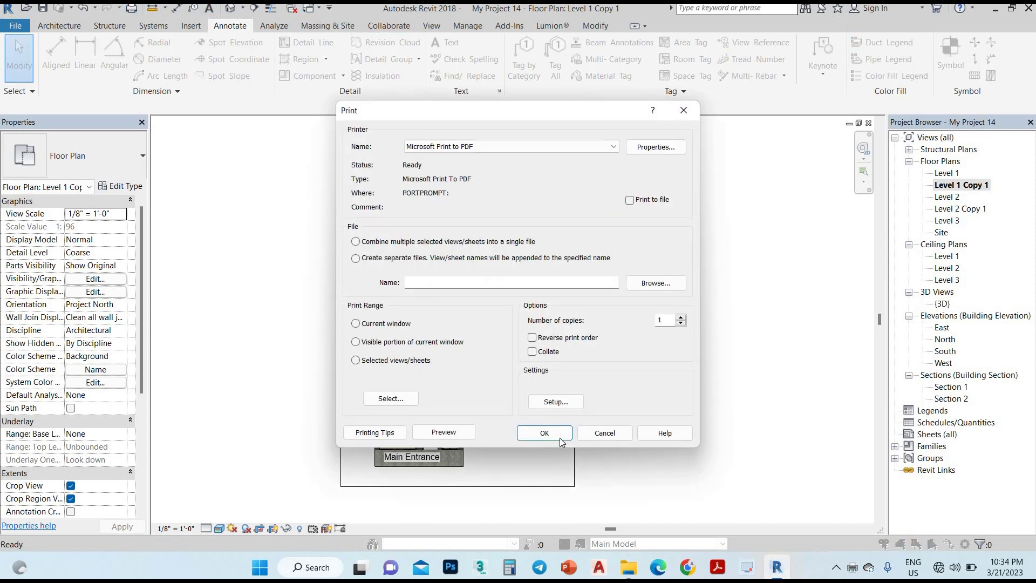
{"action": "left_click", "coordinate": [545, 433]}
{"action": "type", "text": "2"}
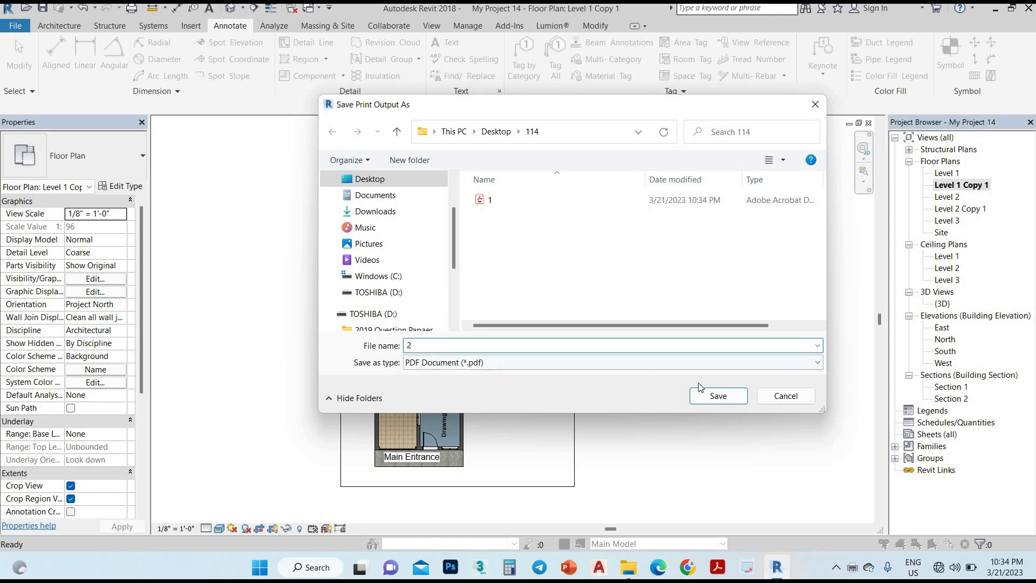
{"action": "key", "text": "Return"}
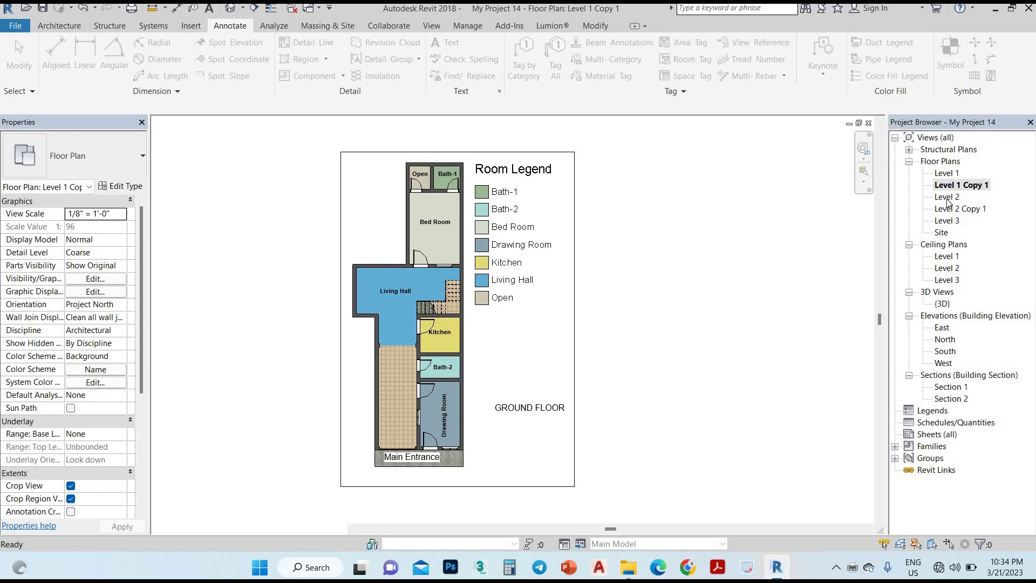
Open the Level 2 plan and print it to PDF 3.
{"action": "double_click", "coordinate": [947, 197]}
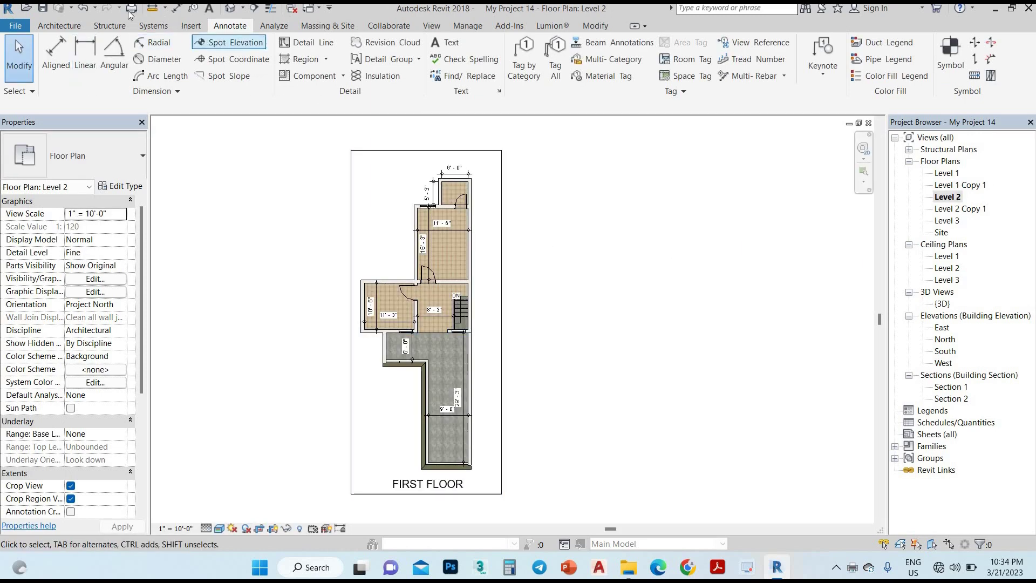
{"action": "key", "text": "ctrl+p"}
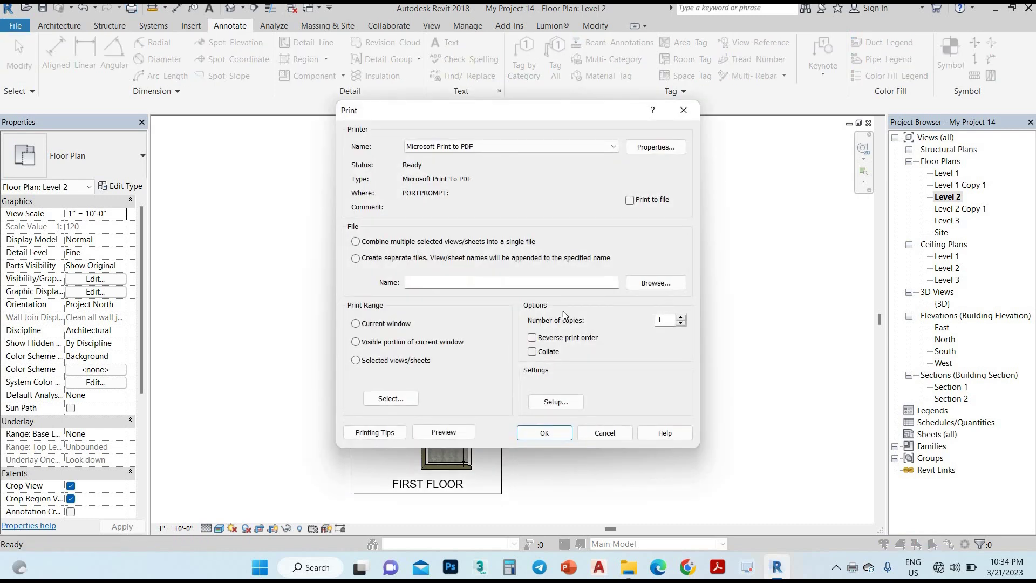
{"action": "left_click", "coordinate": [544, 433]}
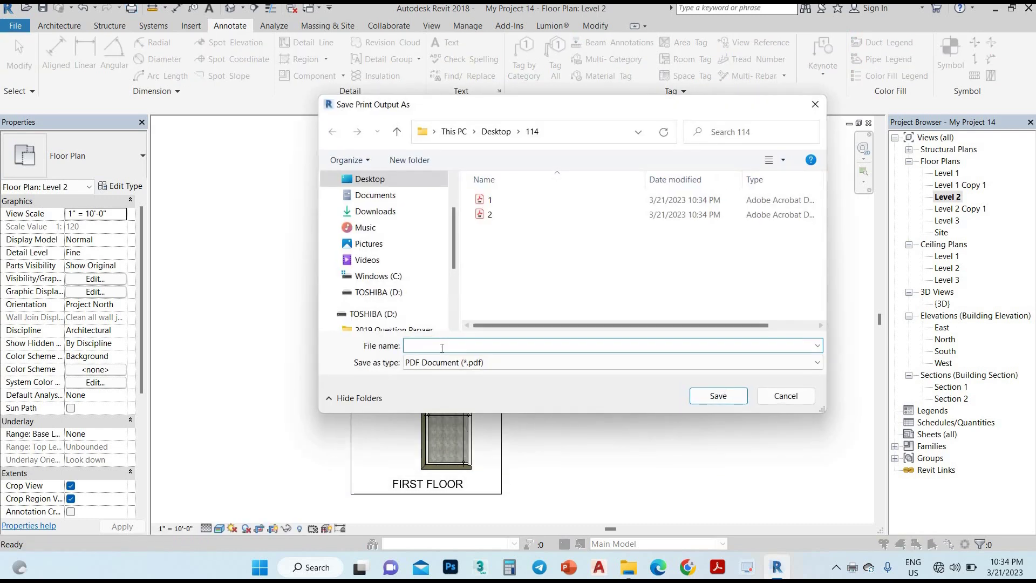
{"action": "type", "text": "3"}
{"action": "key", "text": "Return"}
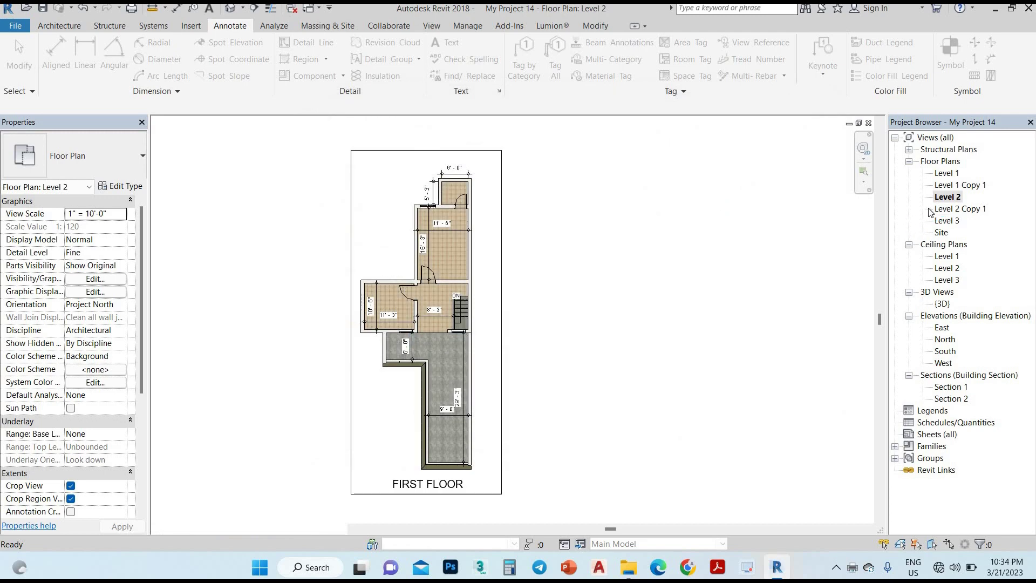
Open the coloured Level 2 Copy 1 plan and print it to PDF 4.
{"action": "double_click", "coordinate": [950, 209]}
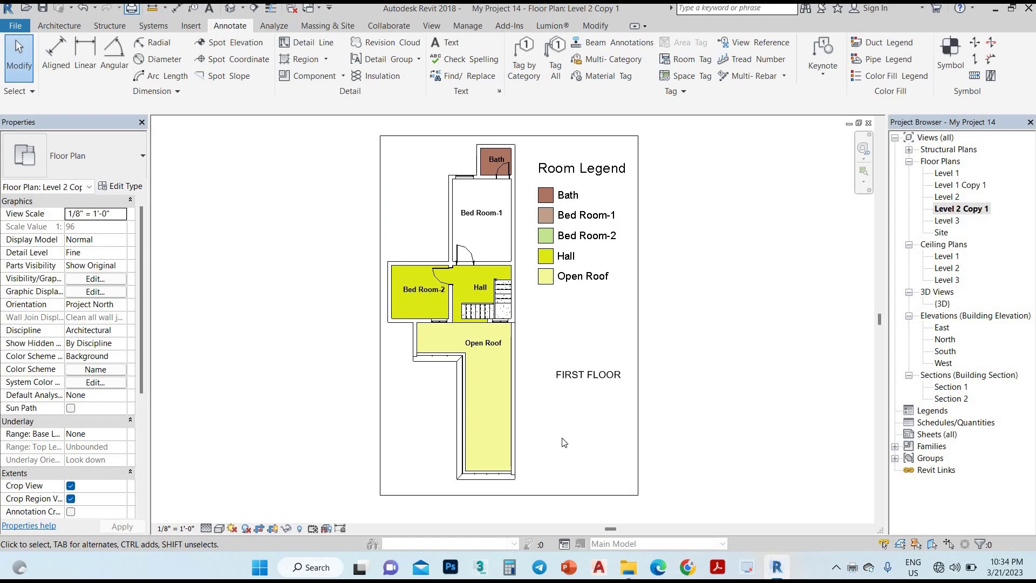
{"action": "key", "text": "ctrl+p"}
{"action": "key", "text": "Escape"}
{"action": "type", "text": "4"}
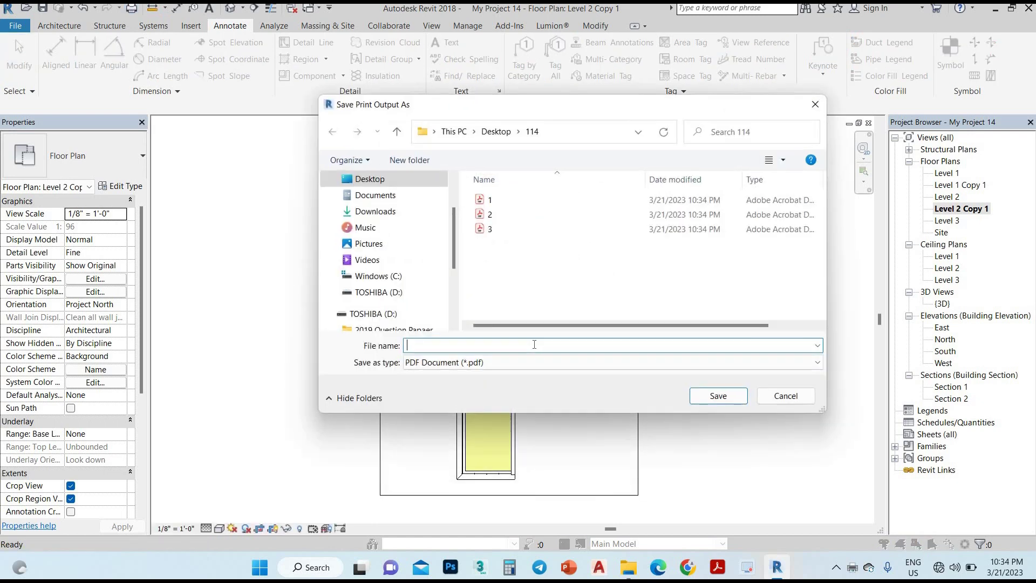
{"action": "left_click", "coordinate": [718, 396]}
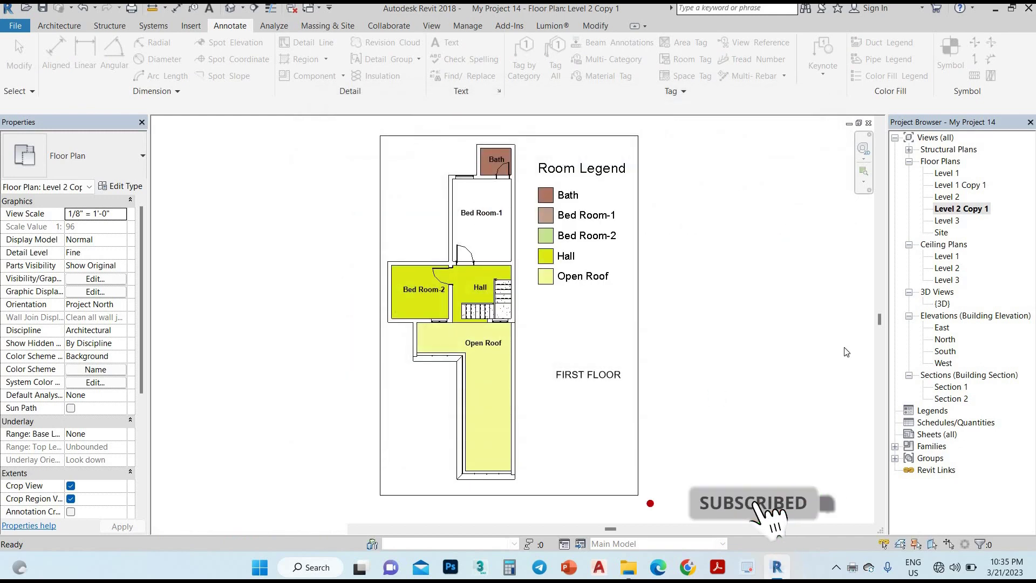
Look through the Level 3, Site, East and North views, ending on the South elevation.
{"action": "double_click", "coordinate": [942, 221]}
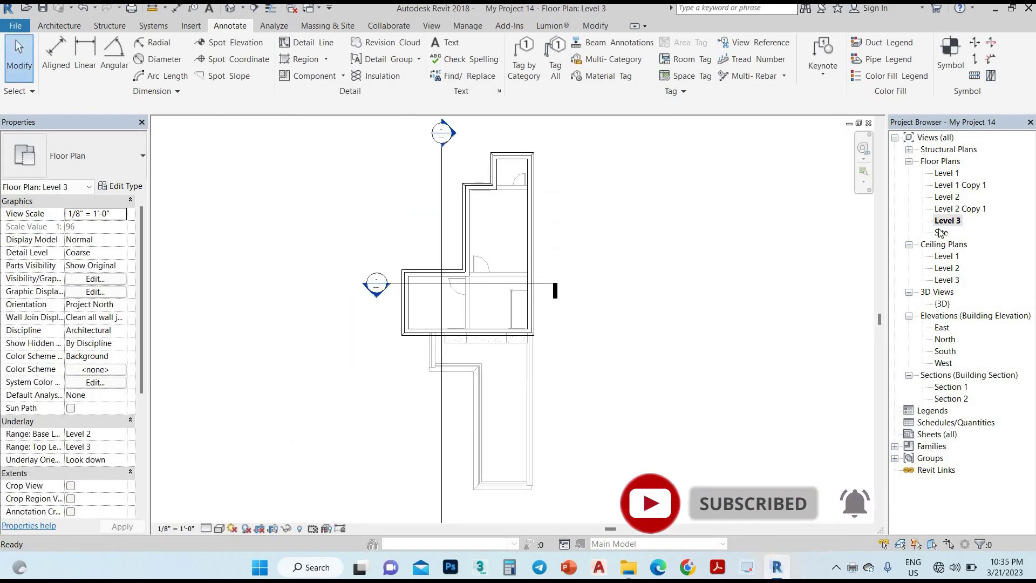
{"action": "double_click", "coordinate": [942, 232]}
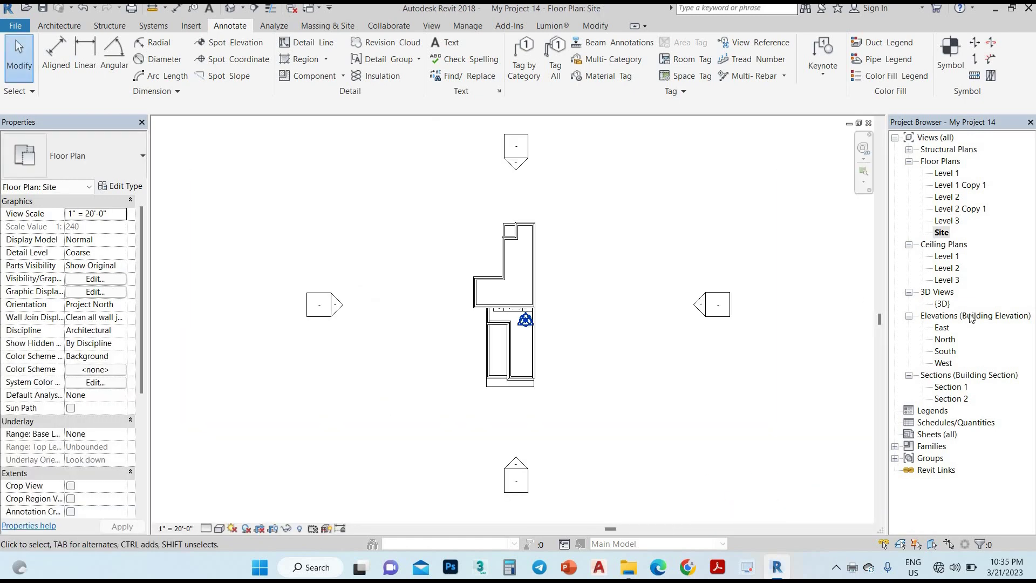
{"action": "left_click", "coordinate": [942, 327]}
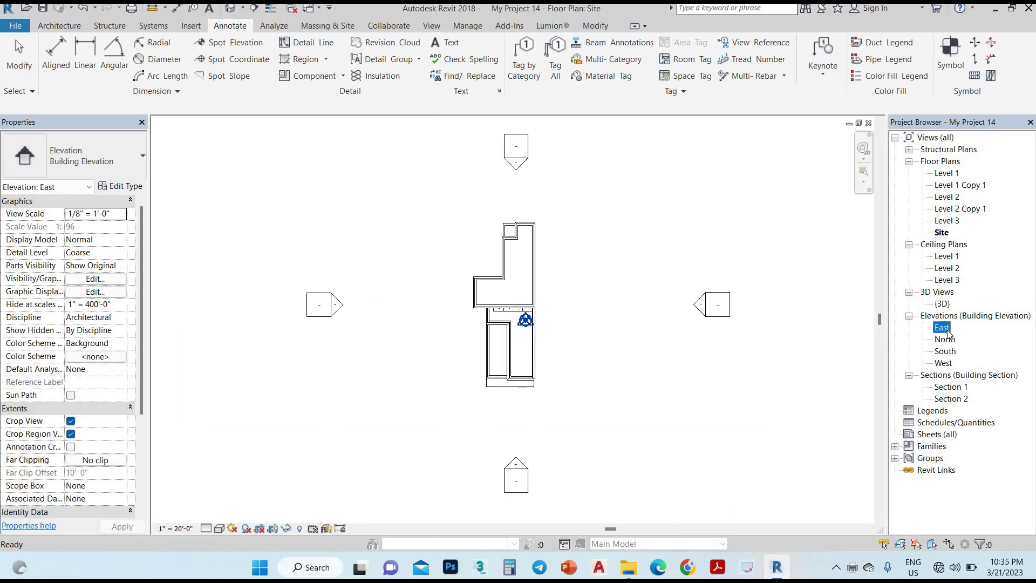
{"action": "double_click", "coordinate": [944, 328]}
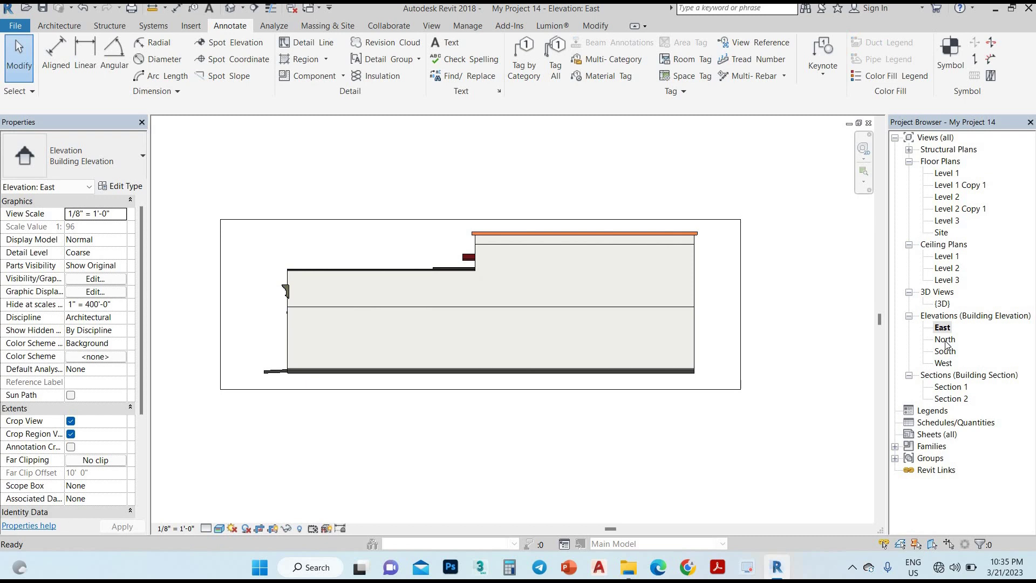
{"action": "double_click", "coordinate": [945, 340]}
{"action": "double_click", "coordinate": [945, 352]}
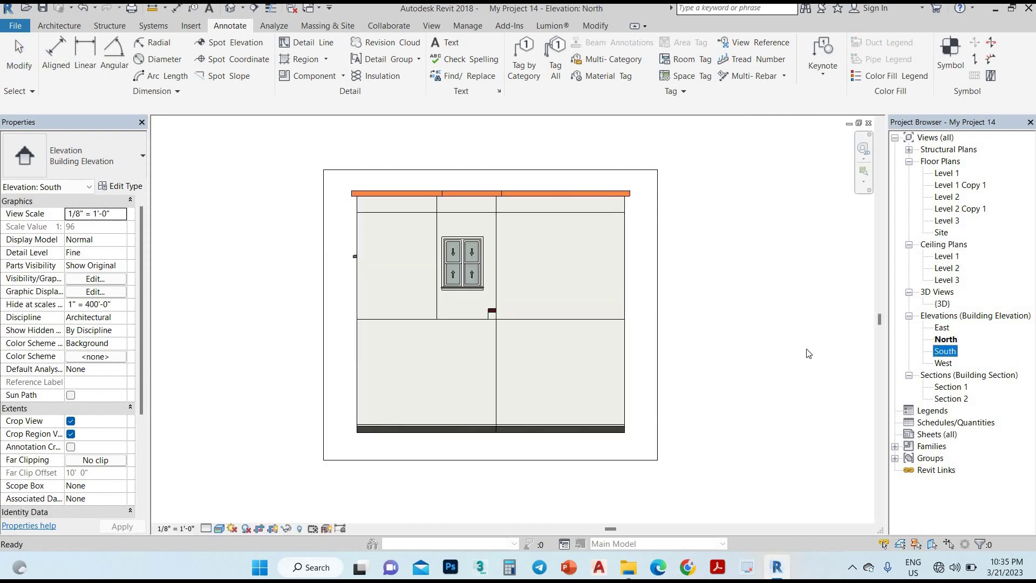
Print the South front elevation to PDF 5.
{"action": "left_click", "coordinate": [132, 8]}
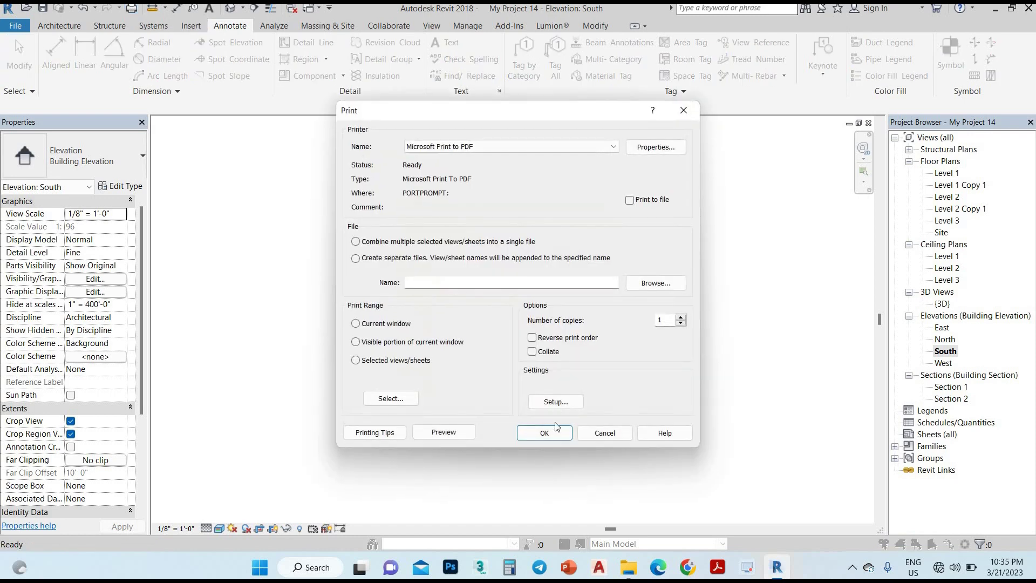
{"action": "key", "text": "Return"}
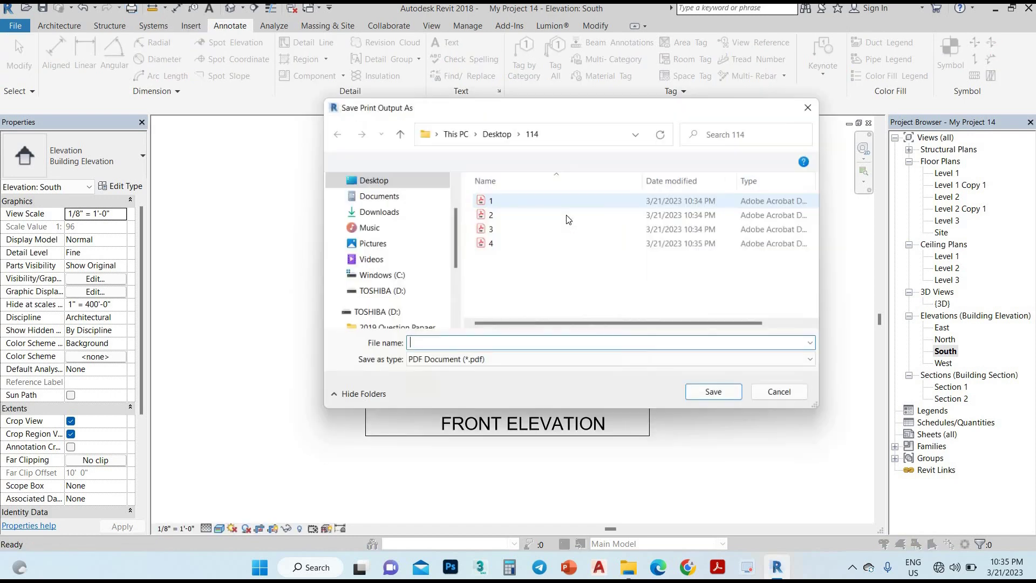
{"action": "left_click", "coordinate": [717, 396]}
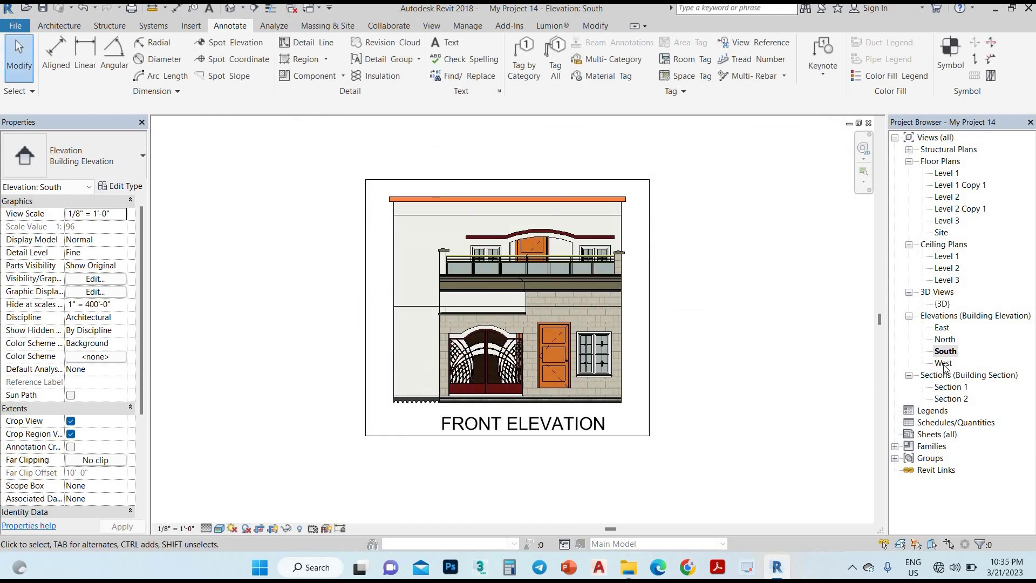
Flip through the West, East and South elevations, ending on the North elevation.
{"action": "double_click", "coordinate": [943, 363]}
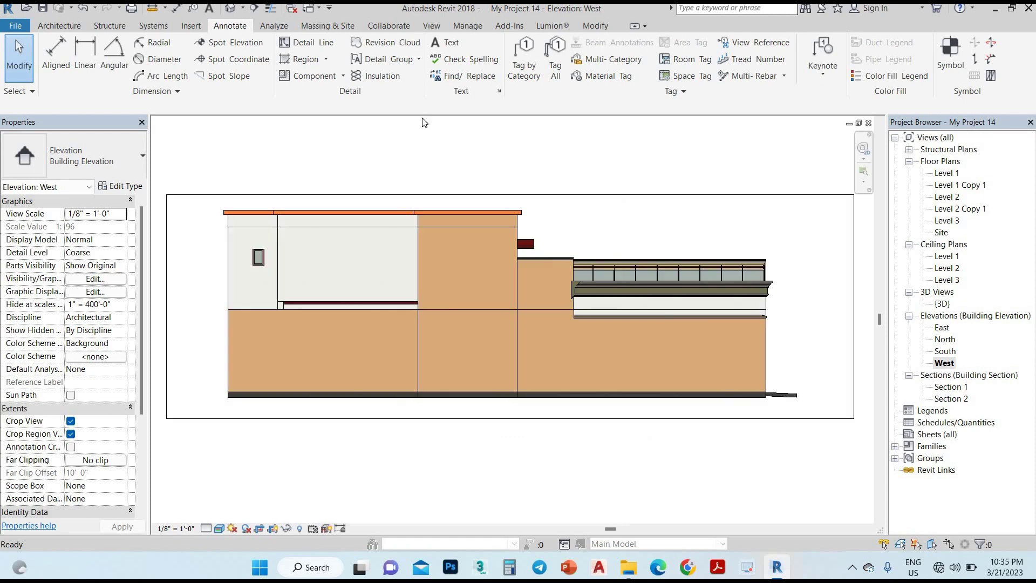
{"action": "left_click", "coordinate": [947, 268]}
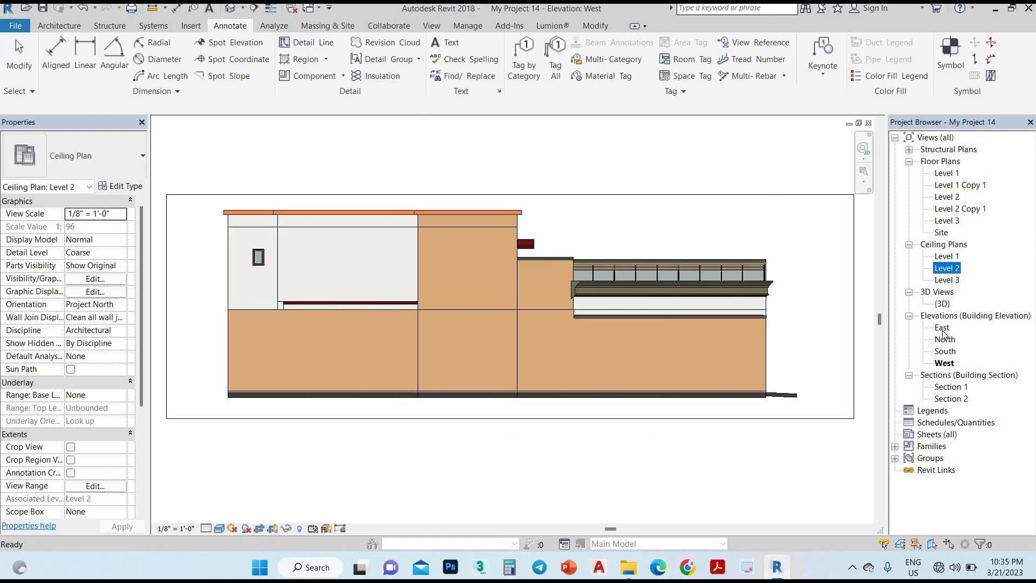
{"action": "double_click", "coordinate": [942, 328]}
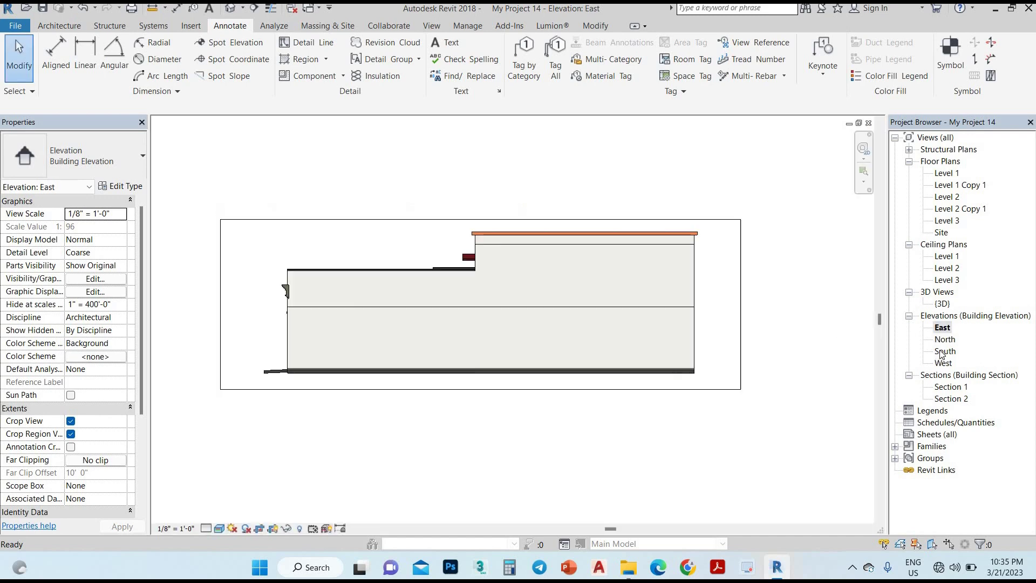
{"action": "double_click", "coordinate": [945, 351]}
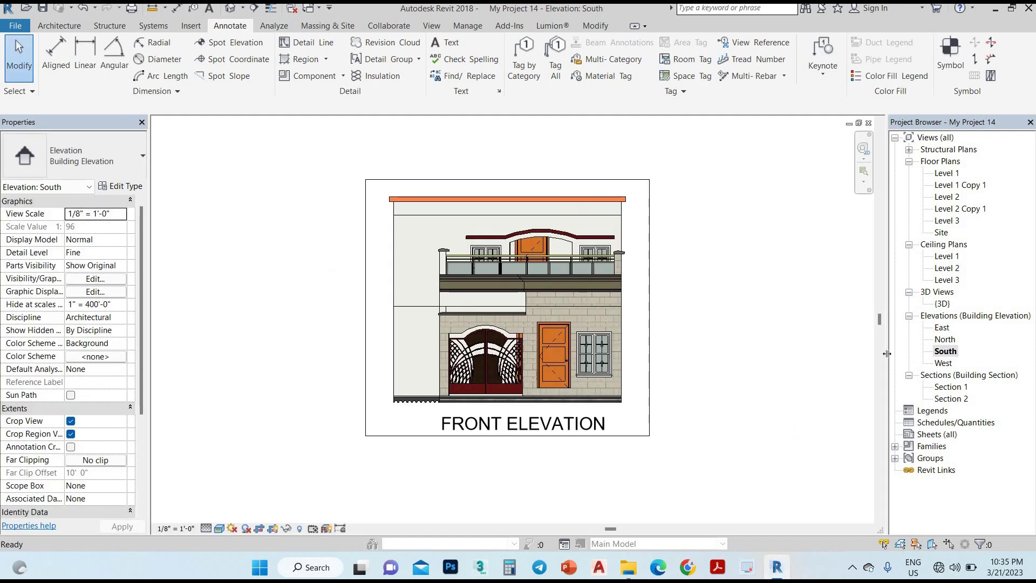
{"action": "double_click", "coordinate": [945, 340]}
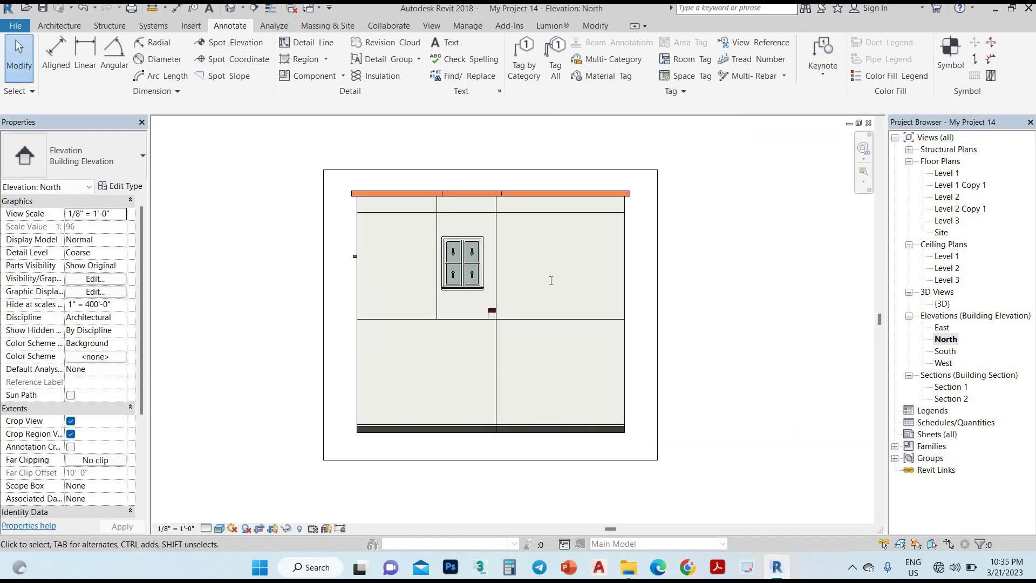
Print the North elevation to PDF 6.
{"action": "key", "text": "ctrl+p"}
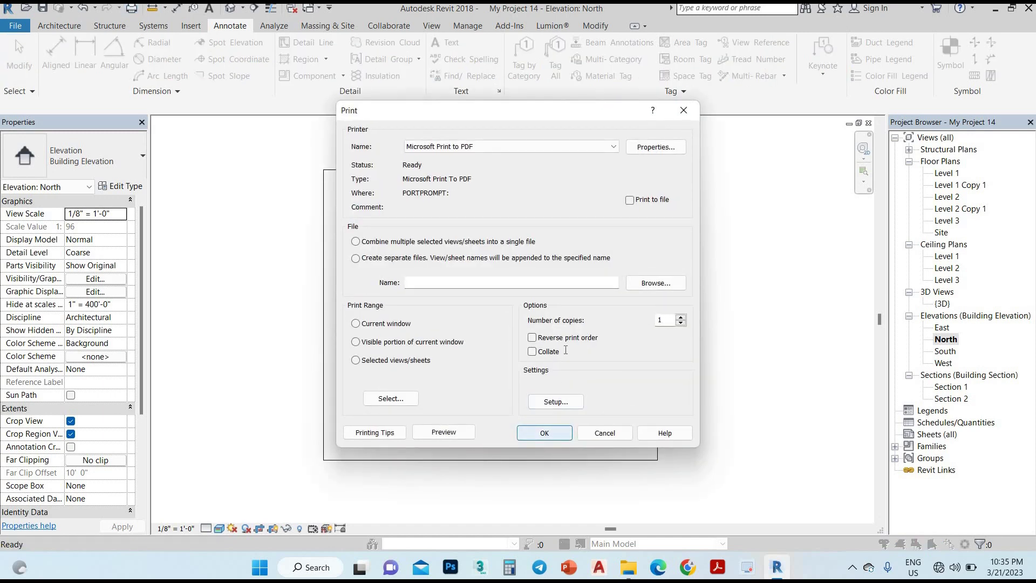
{"action": "left_click", "coordinate": [561, 432]}
{"action": "type", "text": "6"}
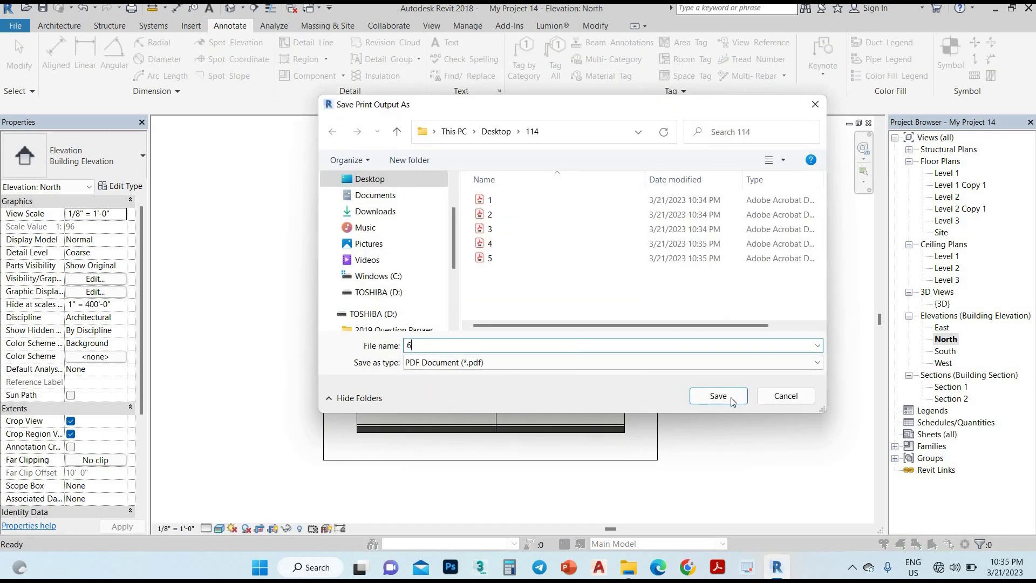
{"action": "left_click", "coordinate": [733, 399]}
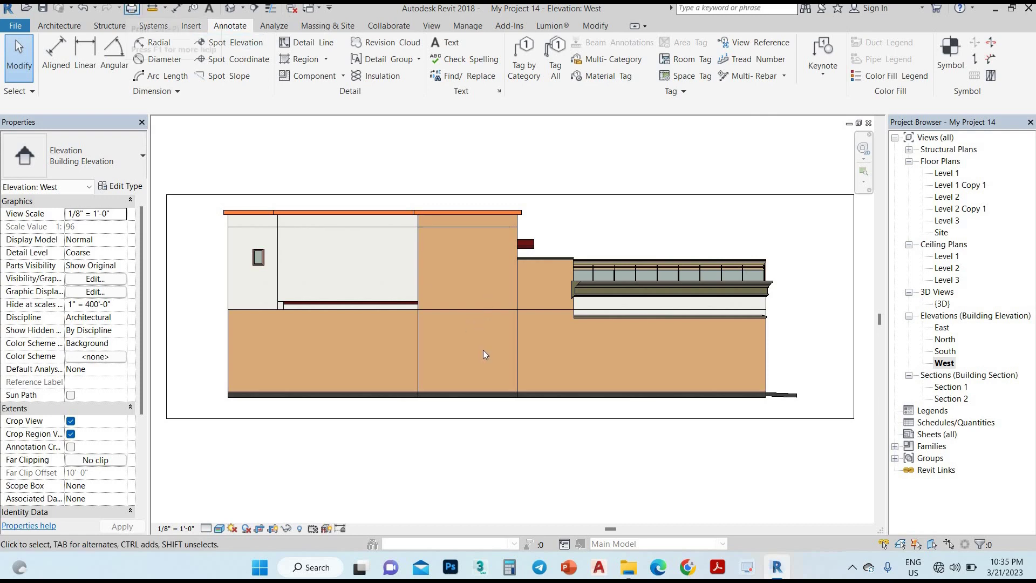
Print the West elevation to PDF 7.
{"action": "key", "text": "ctrl+p"}
{"action": "key", "text": "Return"}
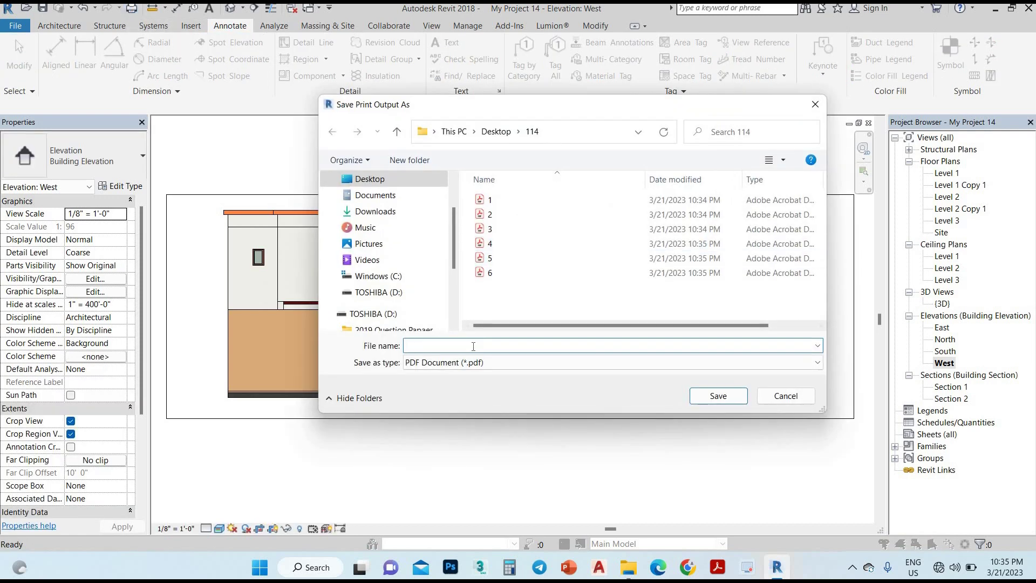
{"action": "type", "text": "7"}
{"action": "left_click", "coordinate": [718, 396]}
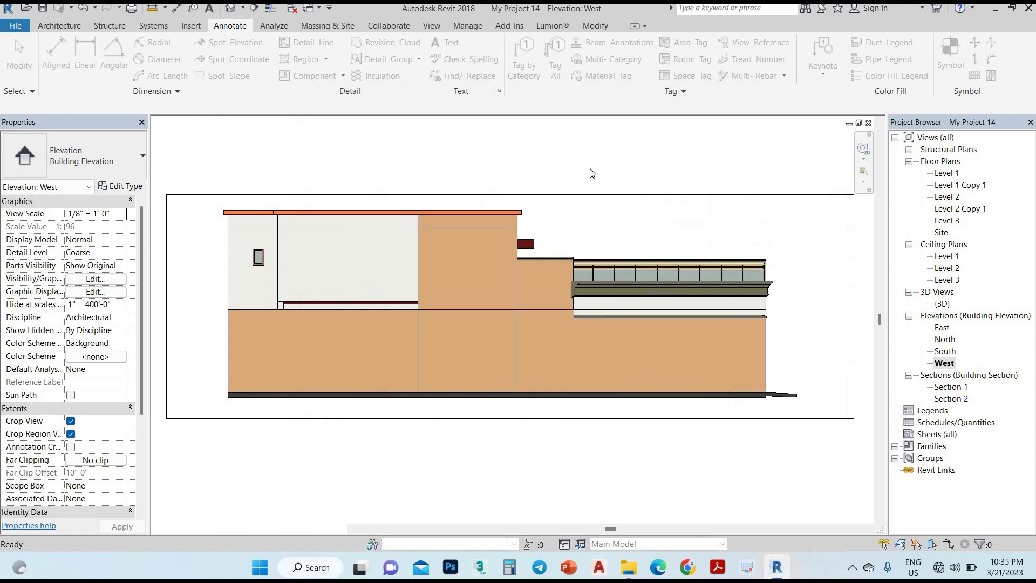
Print the East elevation to PDF 8, then open Section 1.
{"action": "double_click", "coordinate": [944, 328]}
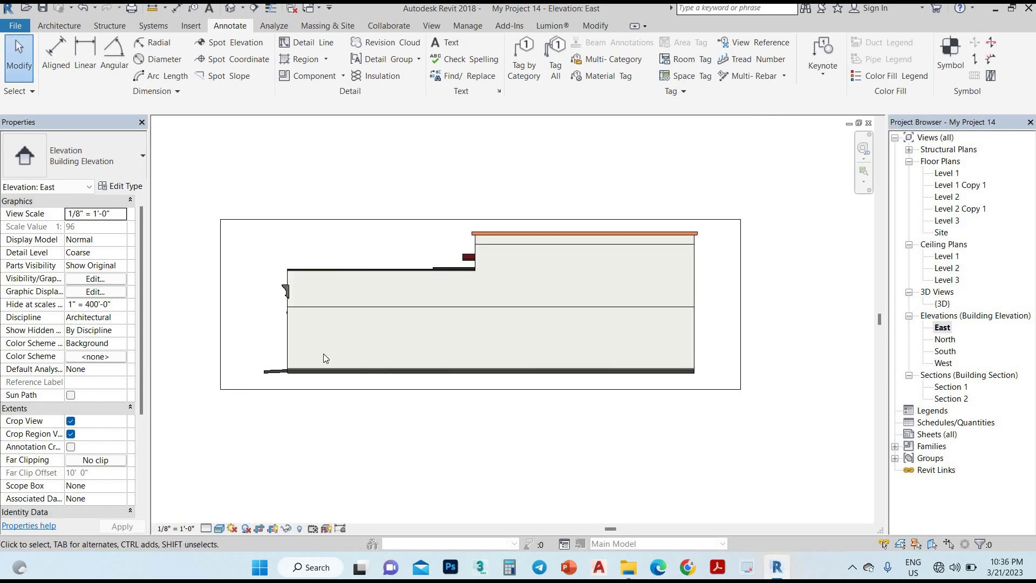
{"action": "key", "text": "ctrl+p"}
{"action": "key", "text": "Return"}
{"action": "type", "text": "8"}
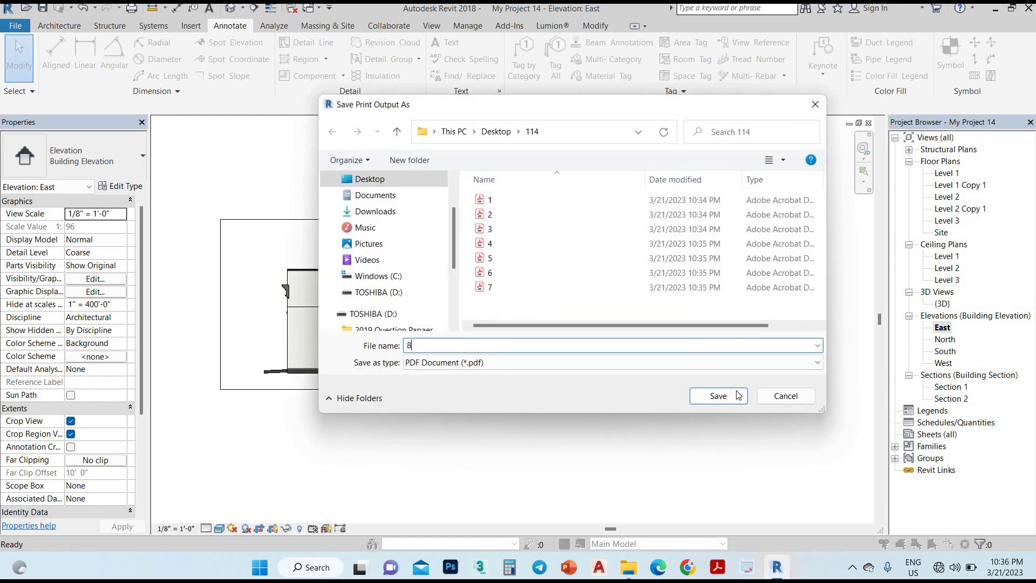
{"action": "left_click", "coordinate": [738, 396]}
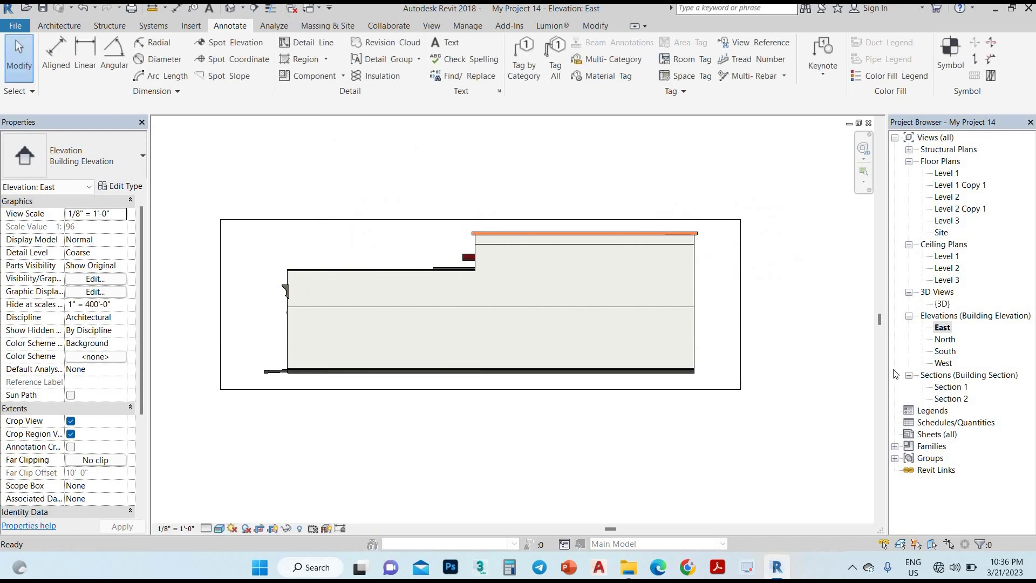
{"action": "double_click", "coordinate": [950, 387]}
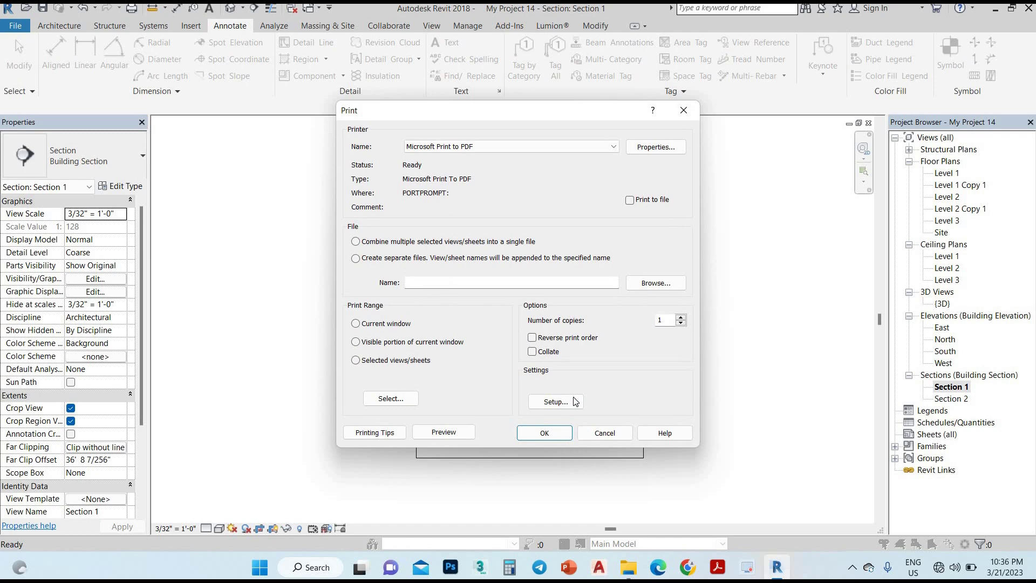
Save Section 1 as PDF 9, then open Section 2.
{"action": "key", "text": "Return"}
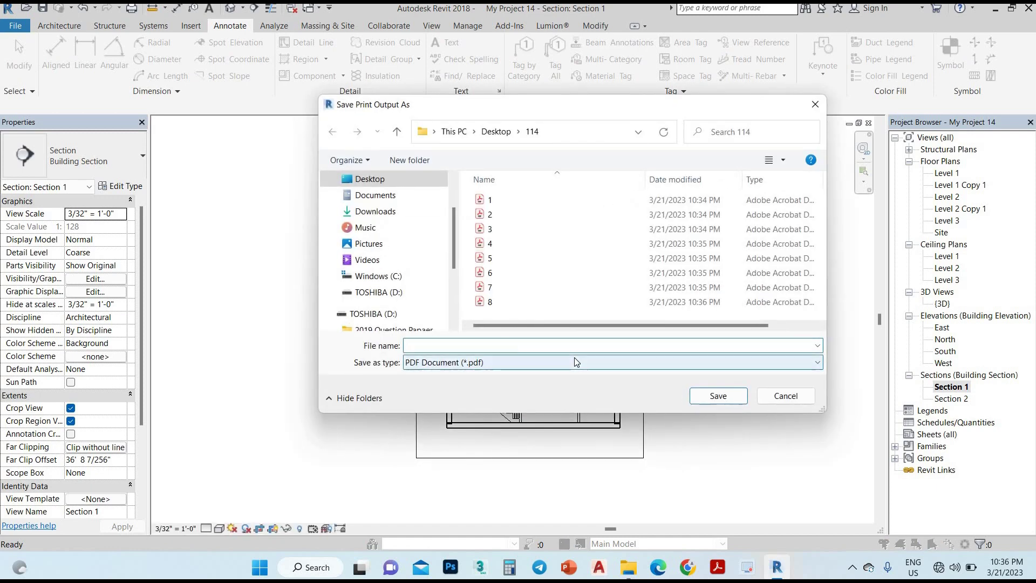
{"action": "type", "text": "9"}
{"action": "left_click", "coordinate": [718, 395]}
{"action": "double_click", "coordinate": [949, 399]}
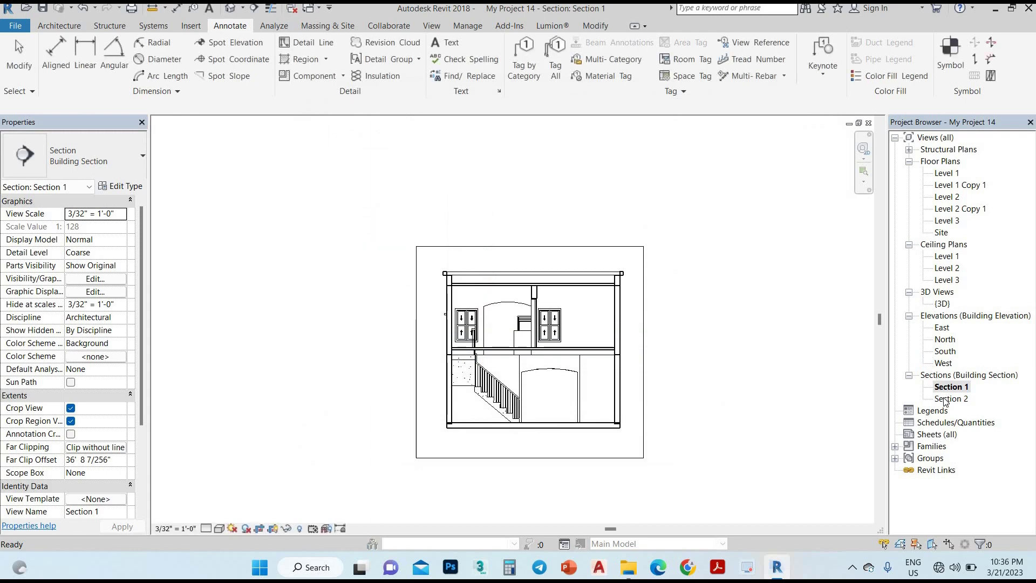
Print Section 2 to PDF 10.
{"action": "left_click", "coordinate": [131, 8]}
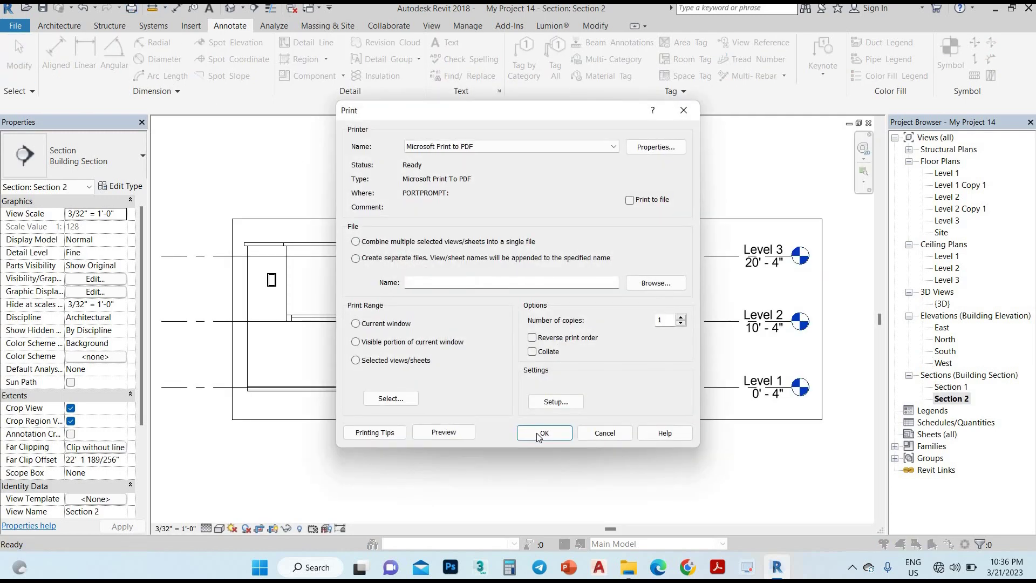
{"action": "left_click", "coordinate": [545, 432]}
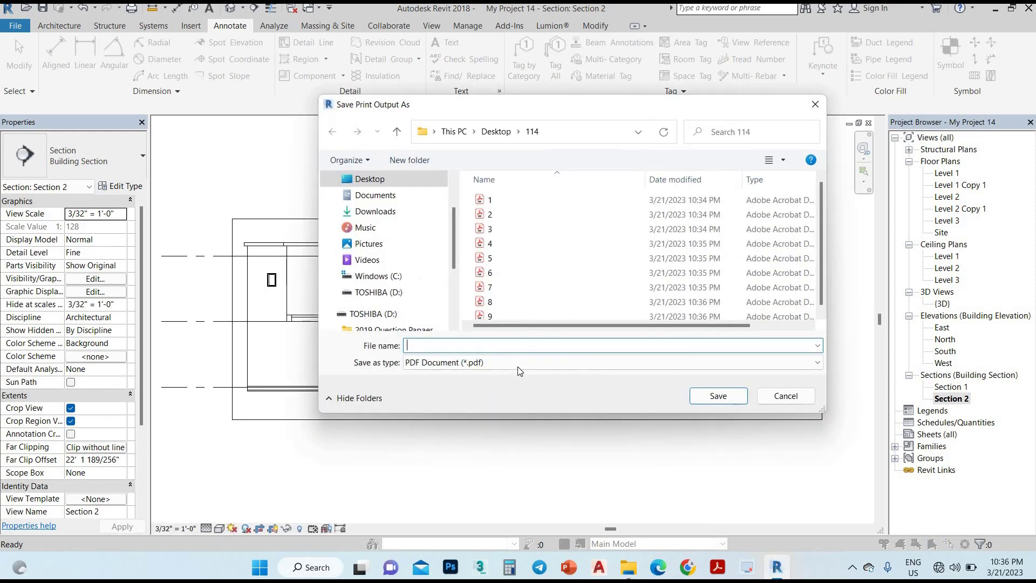
{"action": "type", "text": "10"}
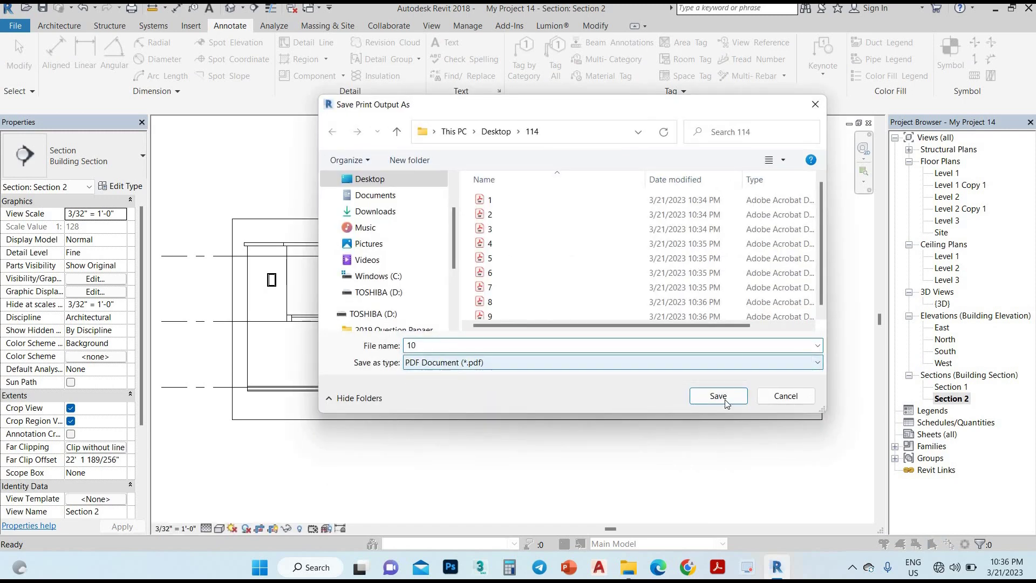
{"action": "left_click", "coordinate": [722, 398]}
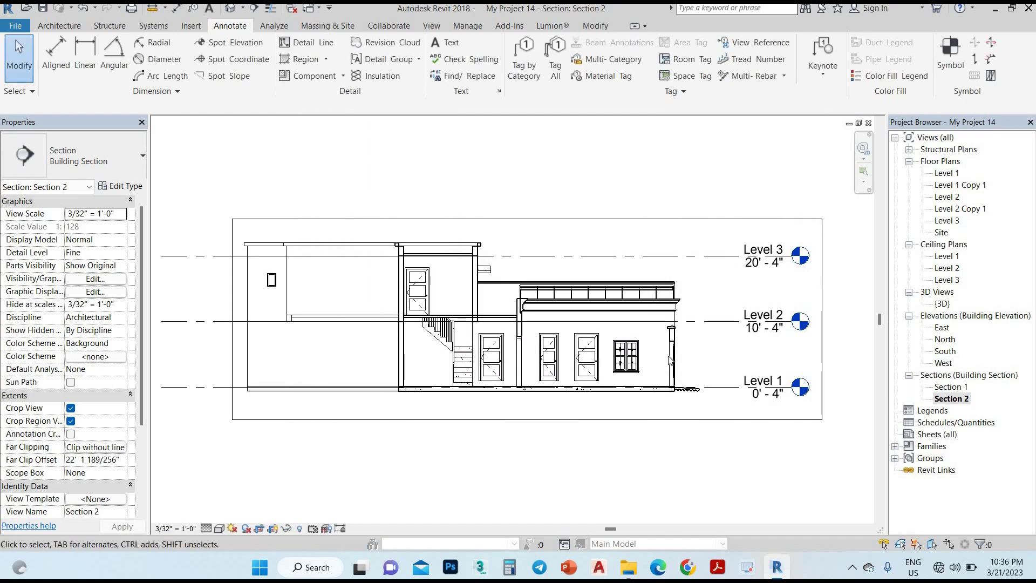
Open the 3D view and set the PDF page orientation to Landscape.
{"action": "key", "text": "3"}
{"action": "key", "text": "d"}
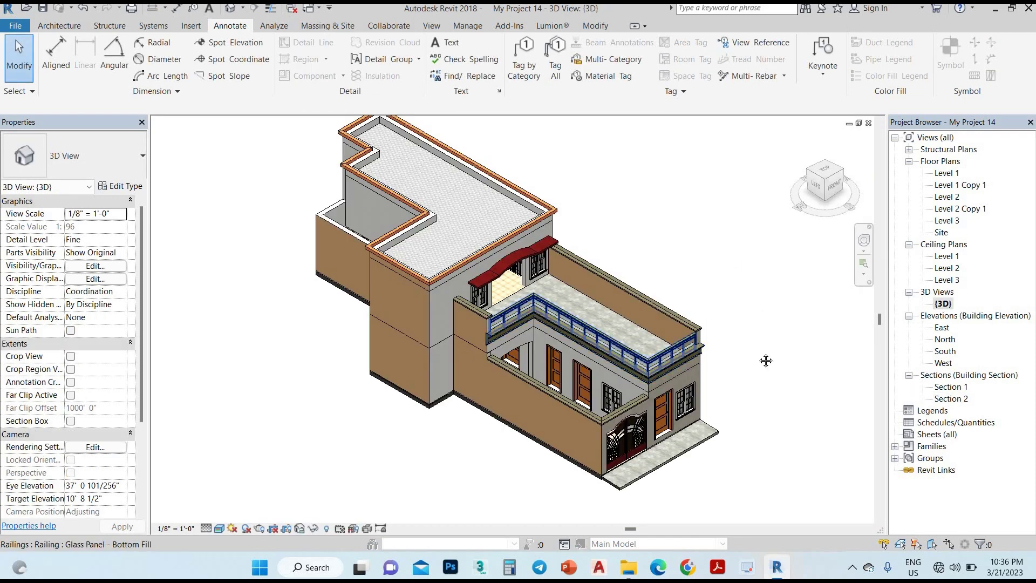
{"action": "scroll", "coordinate": [766, 361], "scroll_direction": "down", "scroll_amount": 2}
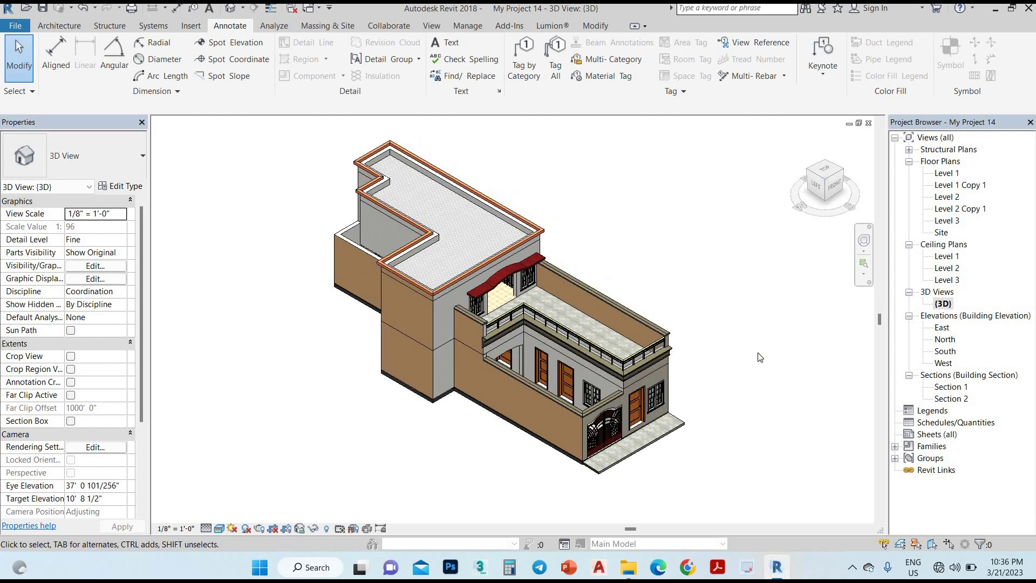
{"action": "key", "text": "ctrl+p"}
{"action": "left_click", "coordinate": [656, 146]}
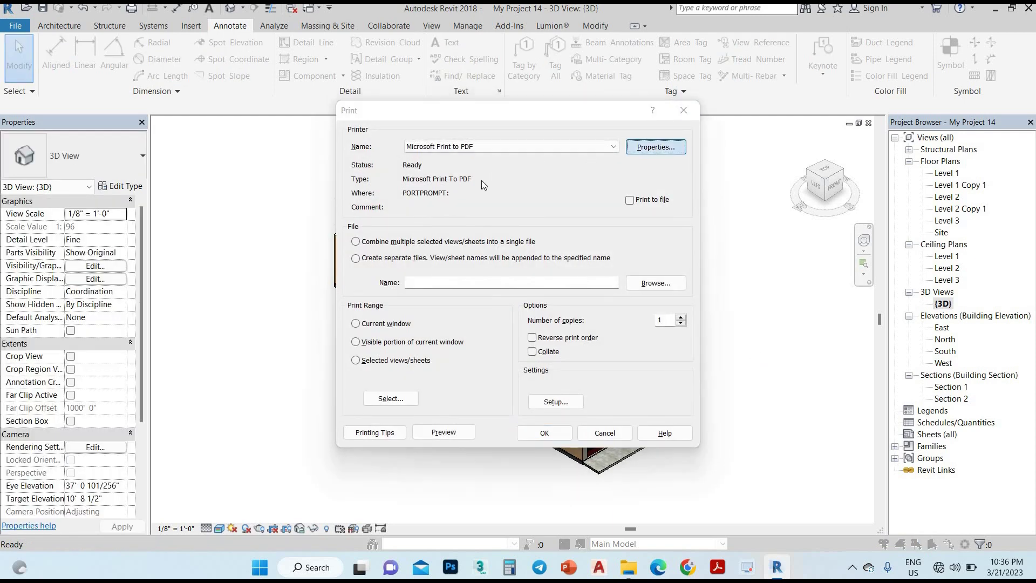
{"action": "left_click", "coordinate": [392, 181]}
{"action": "key", "text": "Up"}
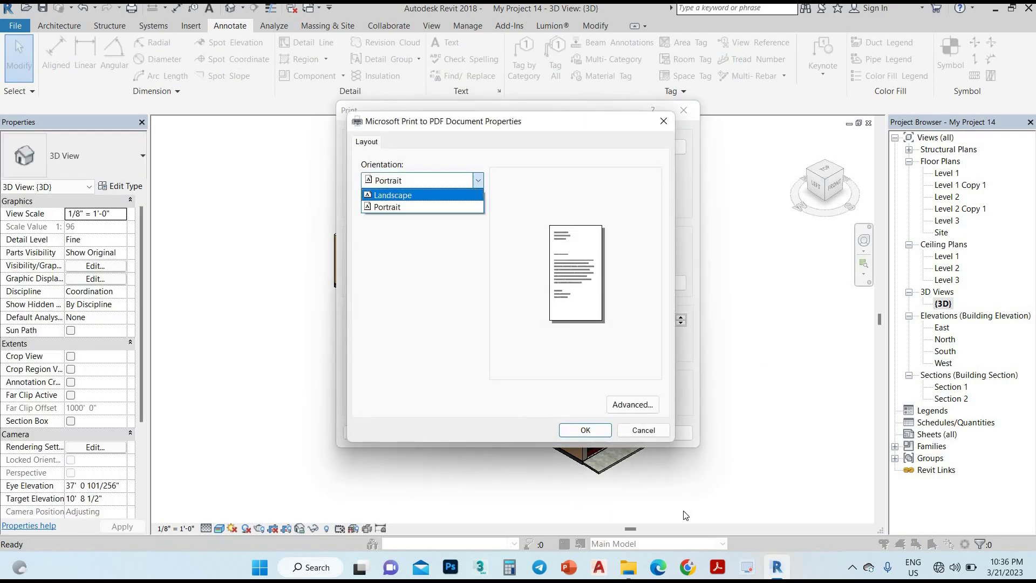
{"action": "key", "text": "Return"}
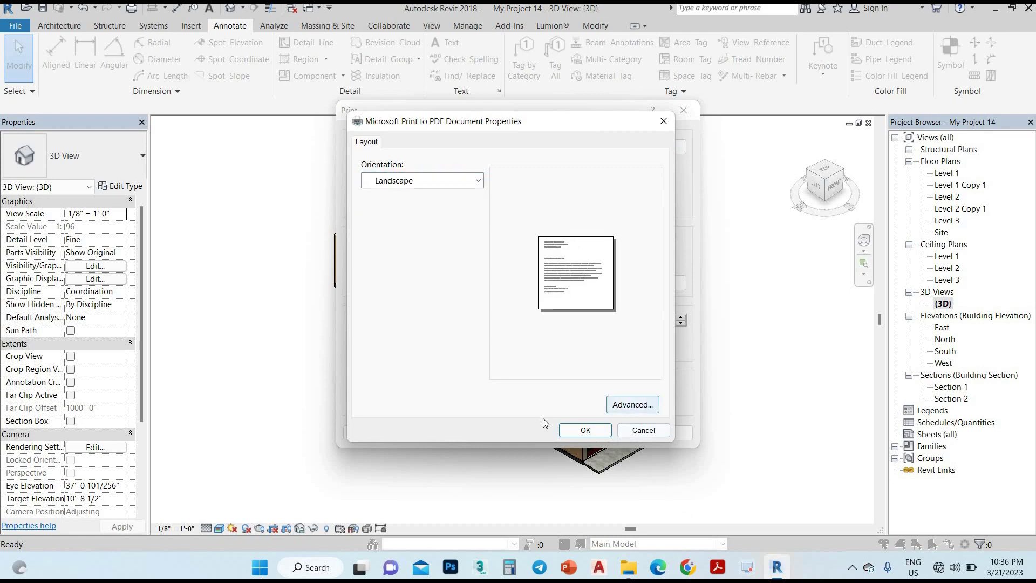
{"action": "left_click", "coordinate": [629, 404]}
{"action": "left_click", "coordinate": [575, 435]}
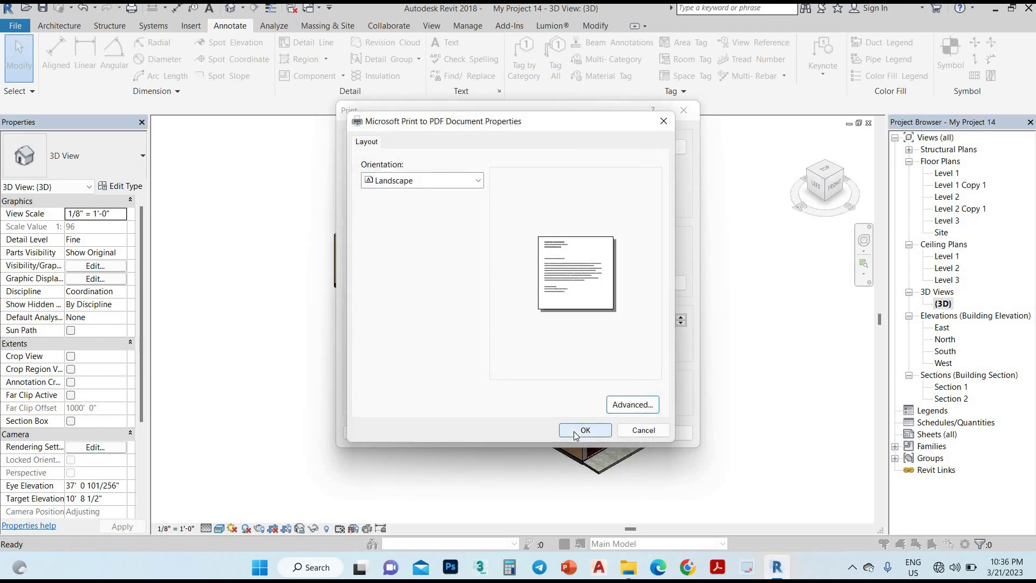
{"action": "left_click", "coordinate": [566, 435]}
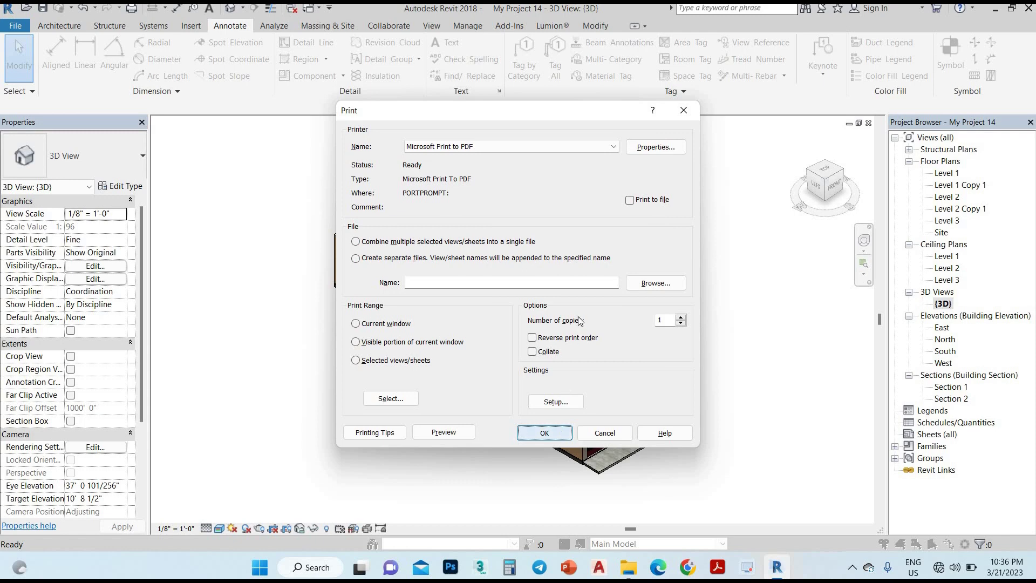
Save the 3D view print as PDF 11.
{"action": "key", "text": "Return"}
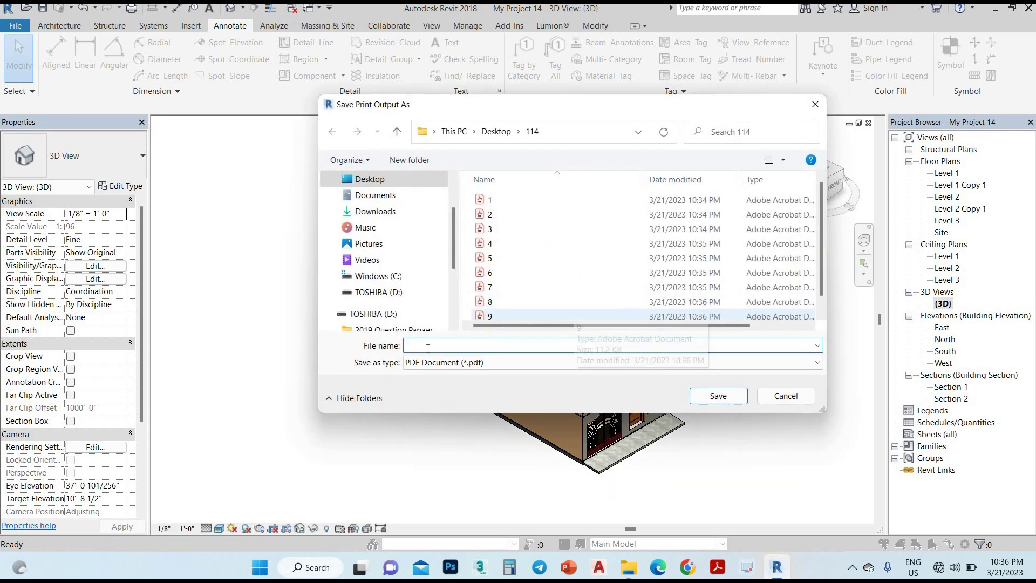
{"action": "type", "text": "1"}
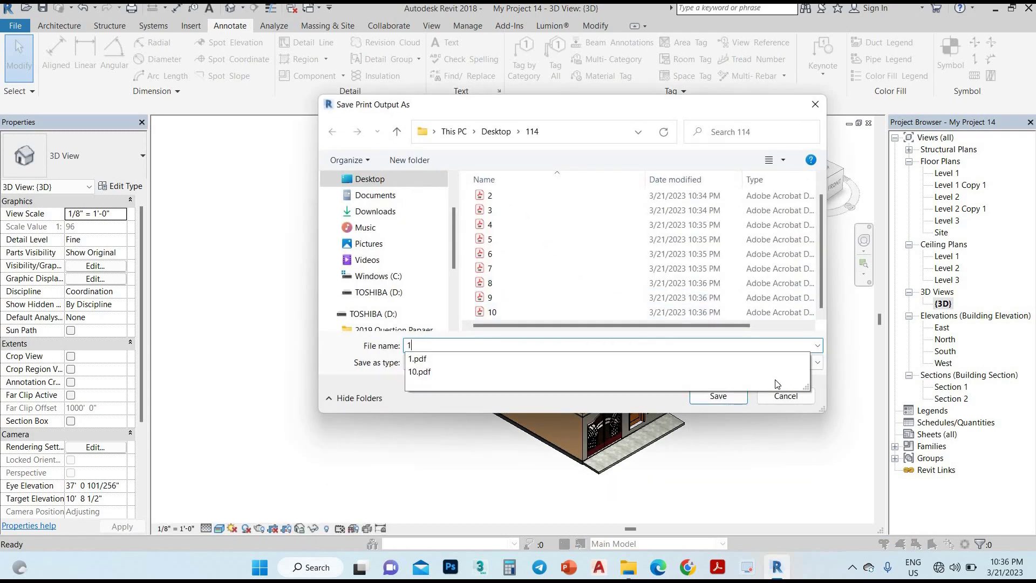
{"action": "type", "text": "1"}
{"action": "left_click", "coordinate": [709, 397]}
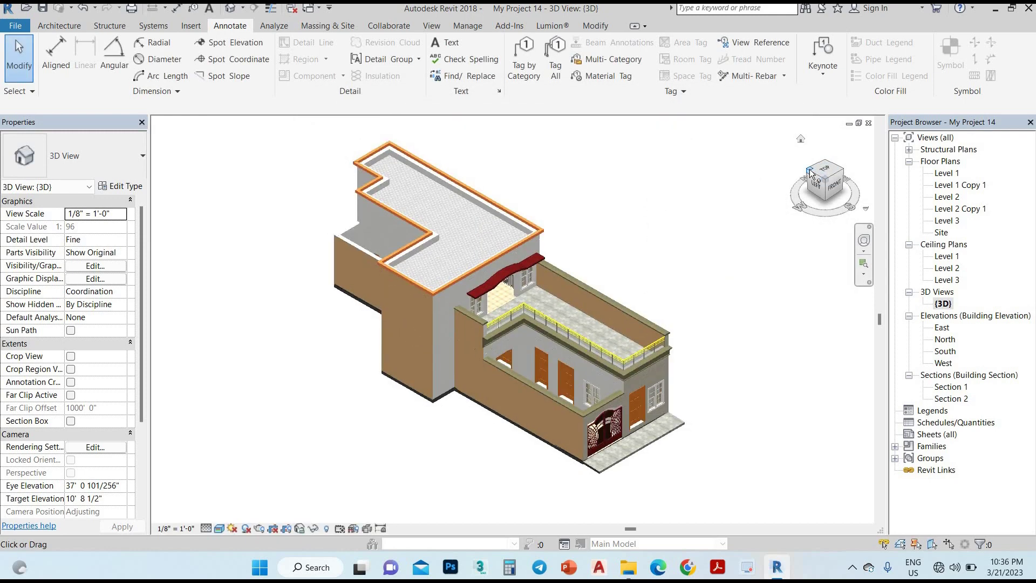
Orbit the house to a front-right corner view and print it as PDF 12.
{"action": "left_click_drag", "start_coordinate": [811, 173], "coordinate": [829, 174]}
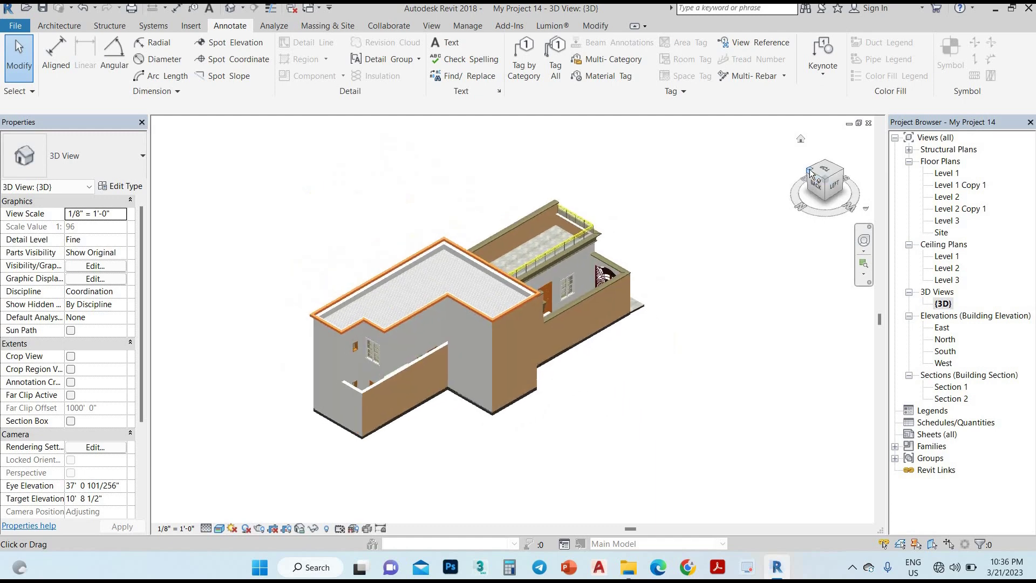
{"action": "left_click", "coordinate": [843, 172]}
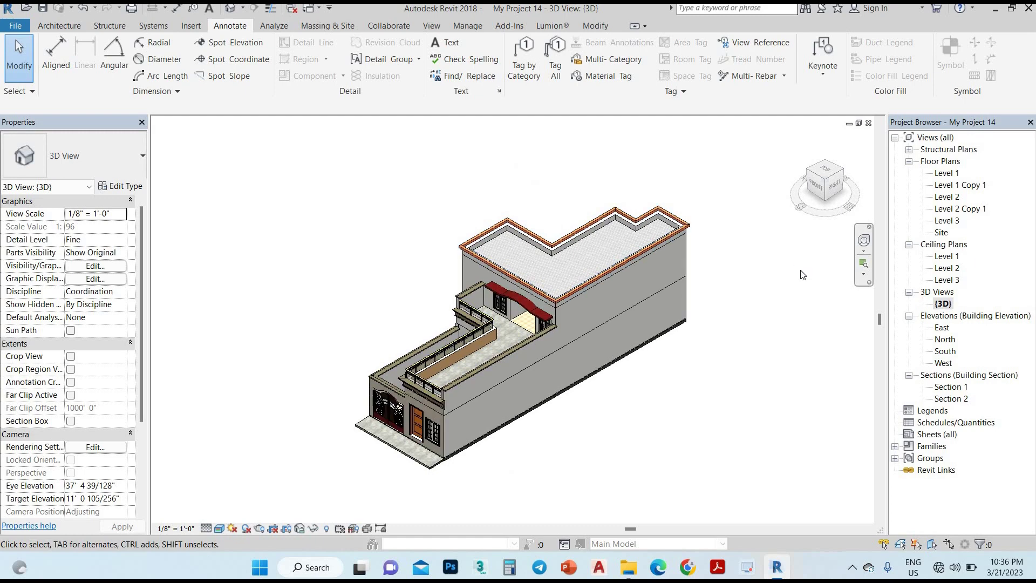
{"action": "key", "text": "ctrl+p"}
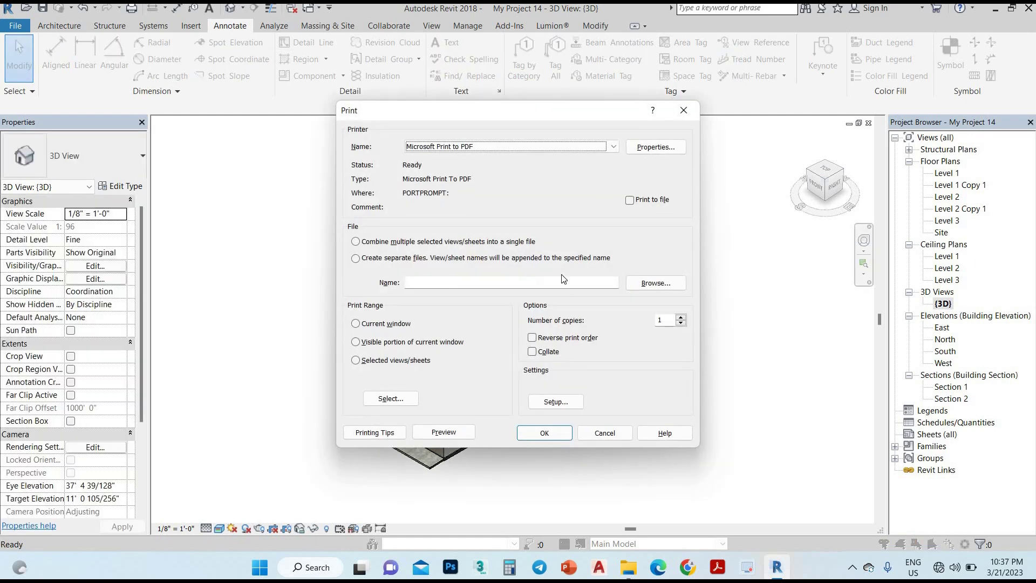
{"action": "key", "text": "Return"}
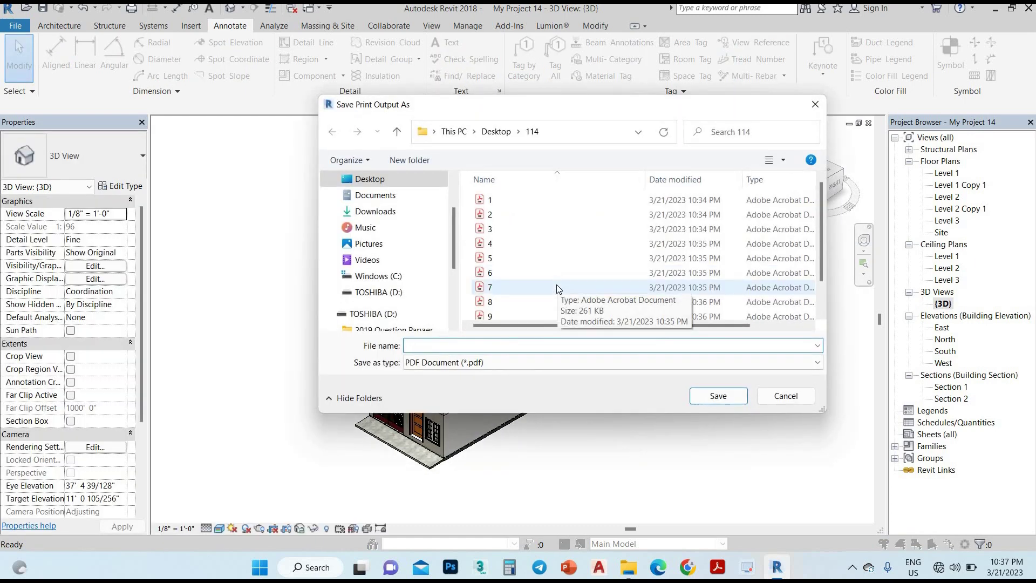
{"action": "type", "text": "12"}
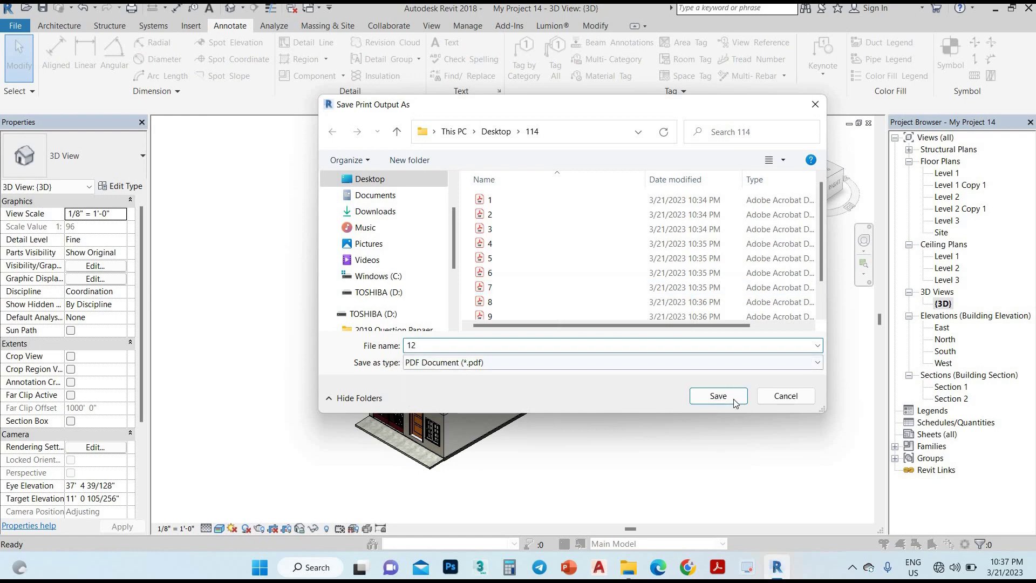
{"action": "key", "text": "Return"}
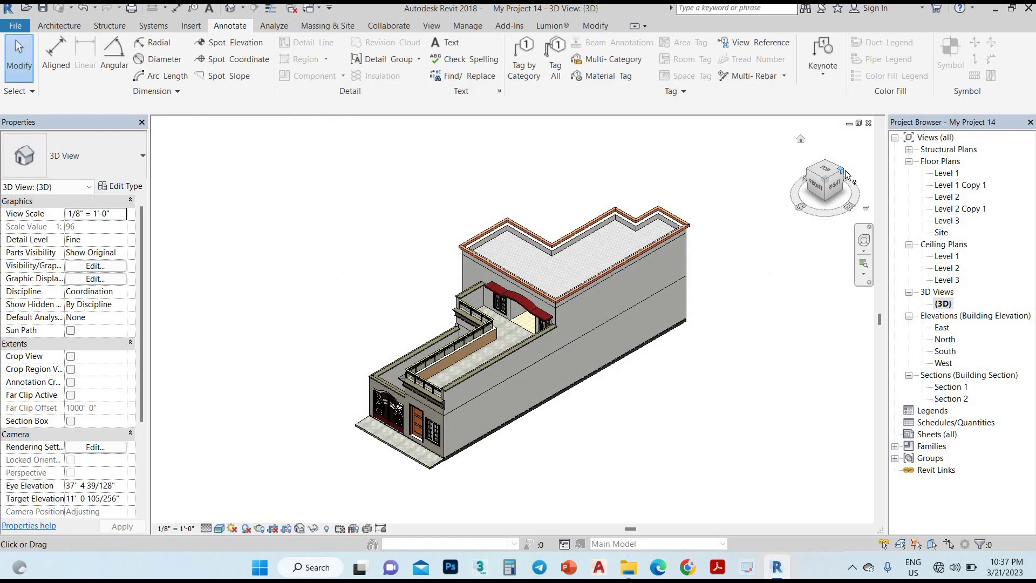
Turn the model to a back-right corner view and print it as PDF 13.
{"action": "left_click", "coordinate": [845, 174]}
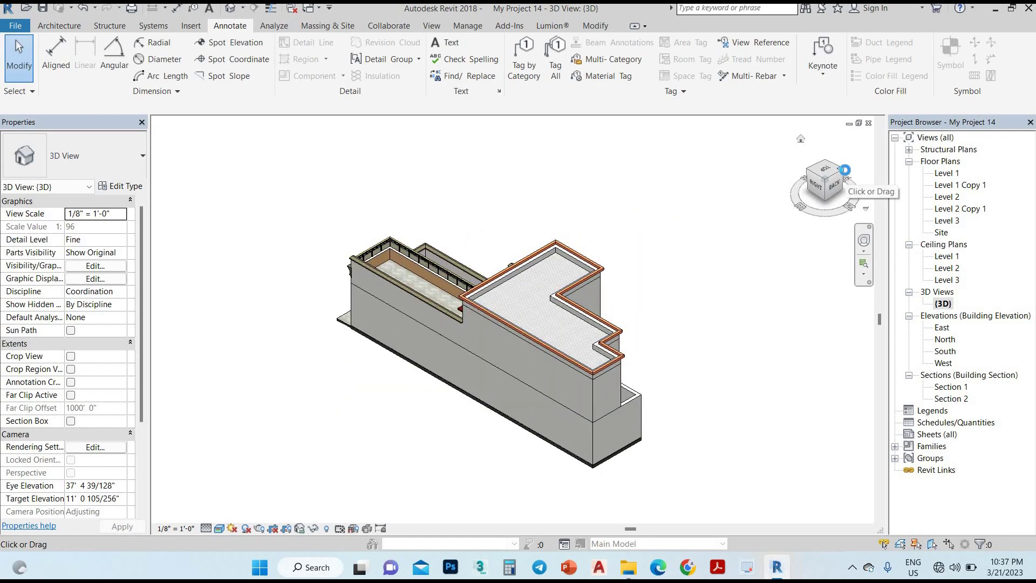
{"action": "key", "text": "ctrl+p"}
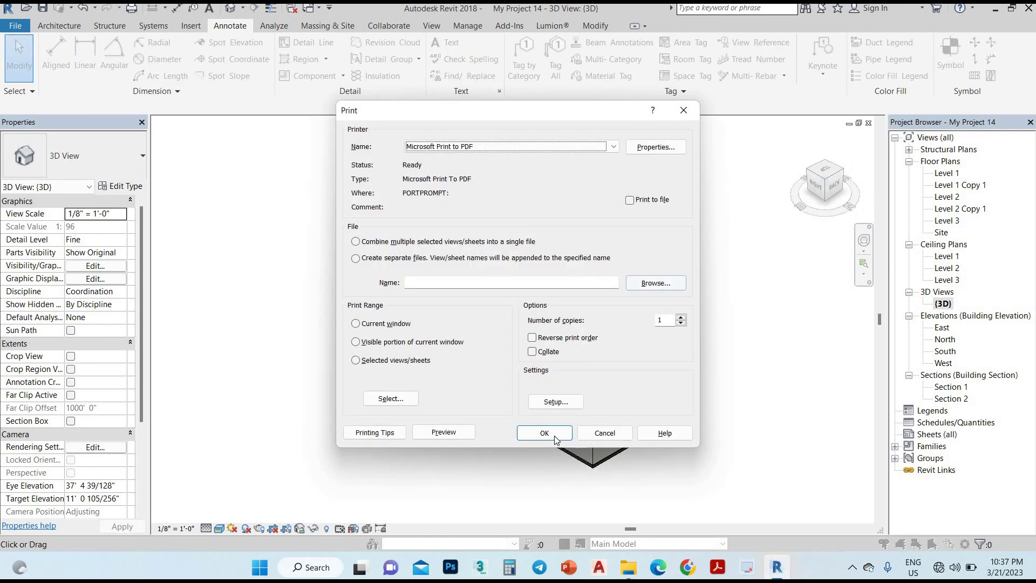
{"action": "key", "text": "Return"}
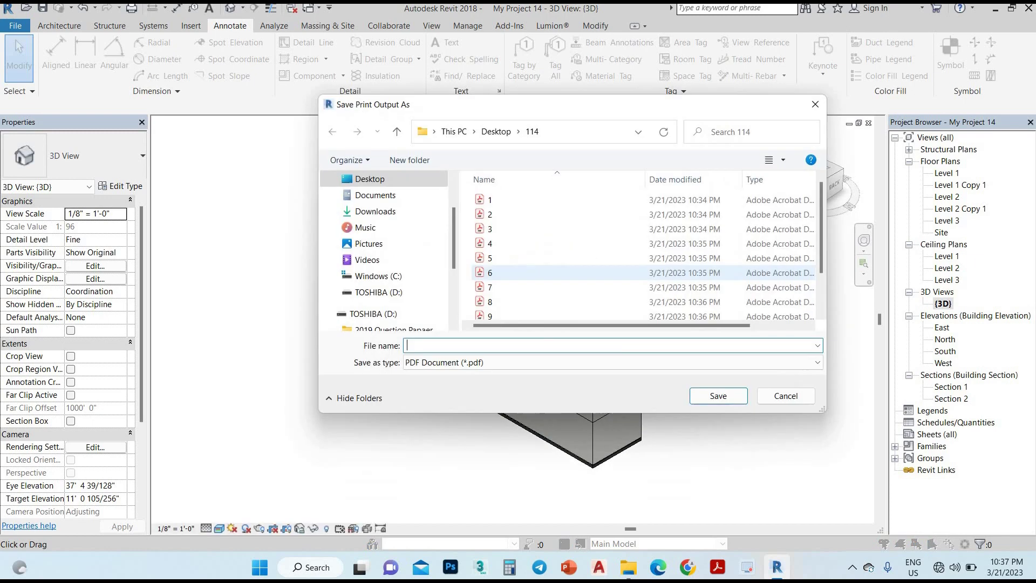
{"action": "type", "text": "1"}
{"action": "key", "text": "Return"}
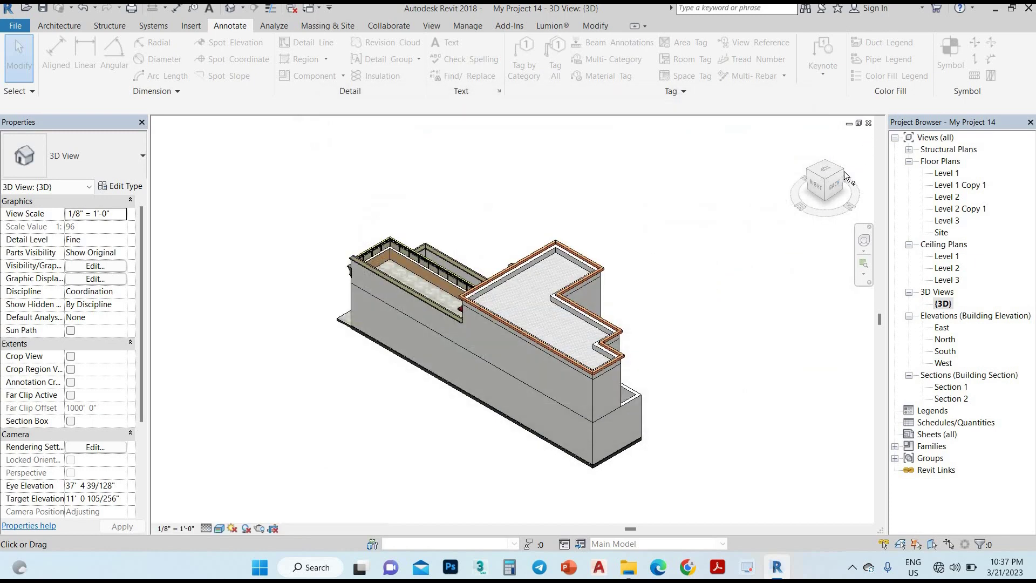
Rotate to a back-left corner angle and print it as PDF 14.
{"action": "left_click", "coordinate": [843, 172]}
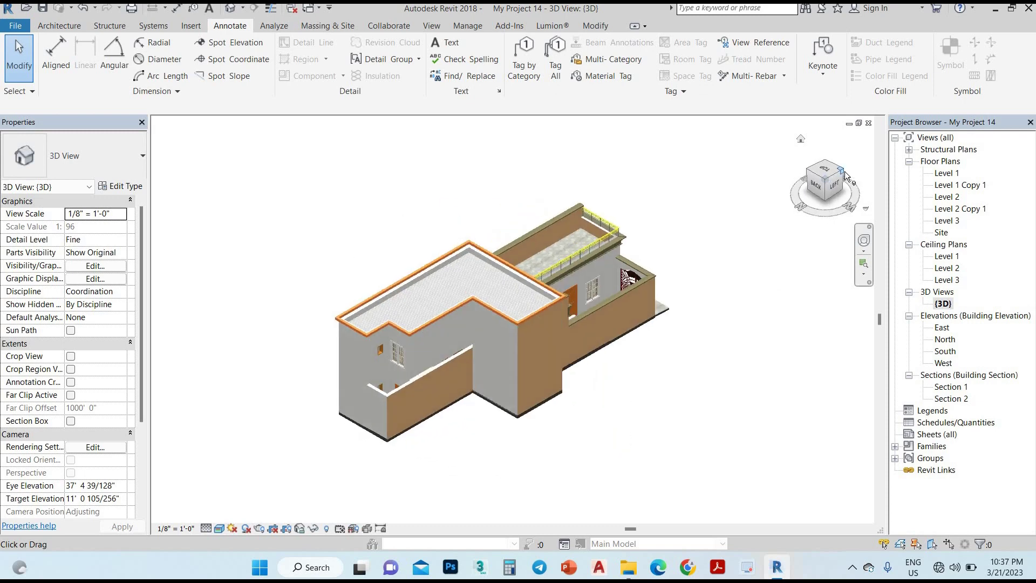
{"action": "key", "text": "ctrl+p"}
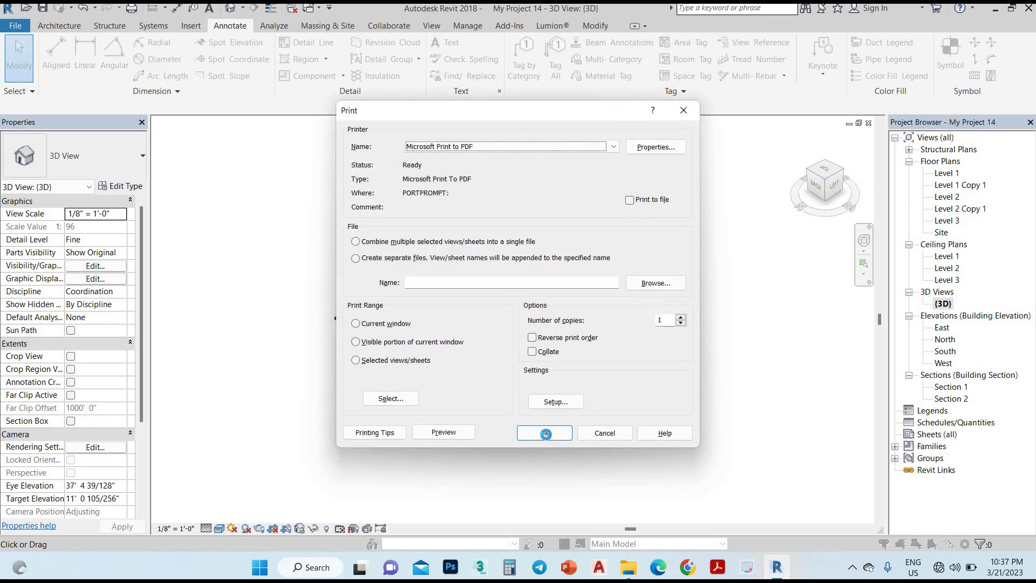
{"action": "left_click", "coordinate": [546, 433]}
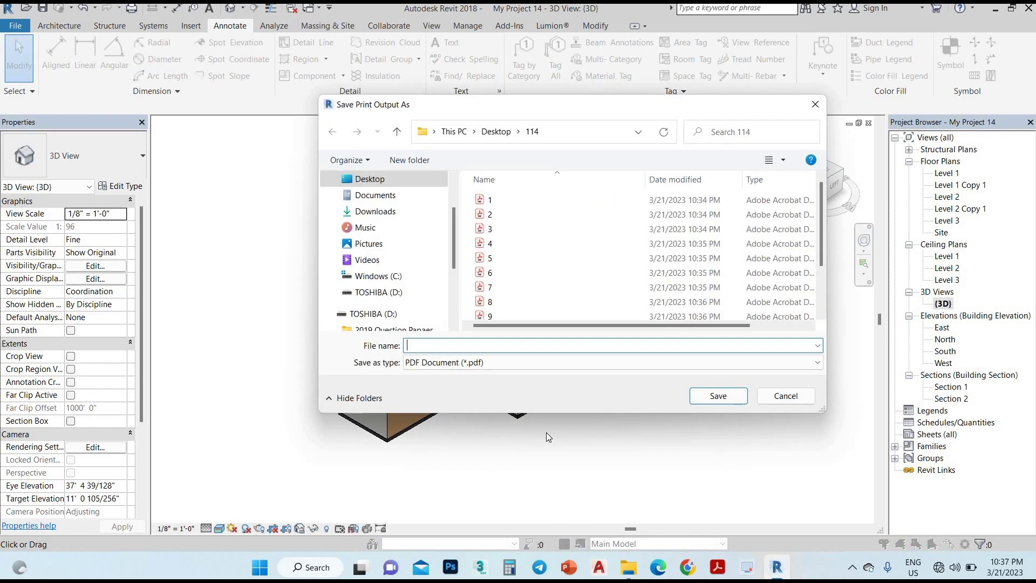
{"action": "type", "text": "14"}
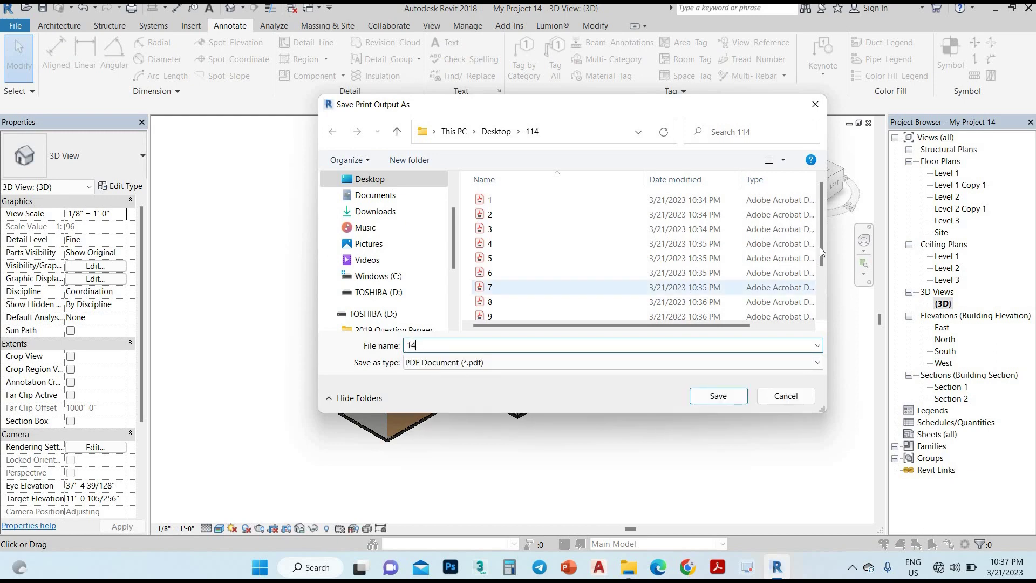
{"action": "scroll", "coordinate": [820, 247], "scroll_direction": "down", "scroll_amount": 2}
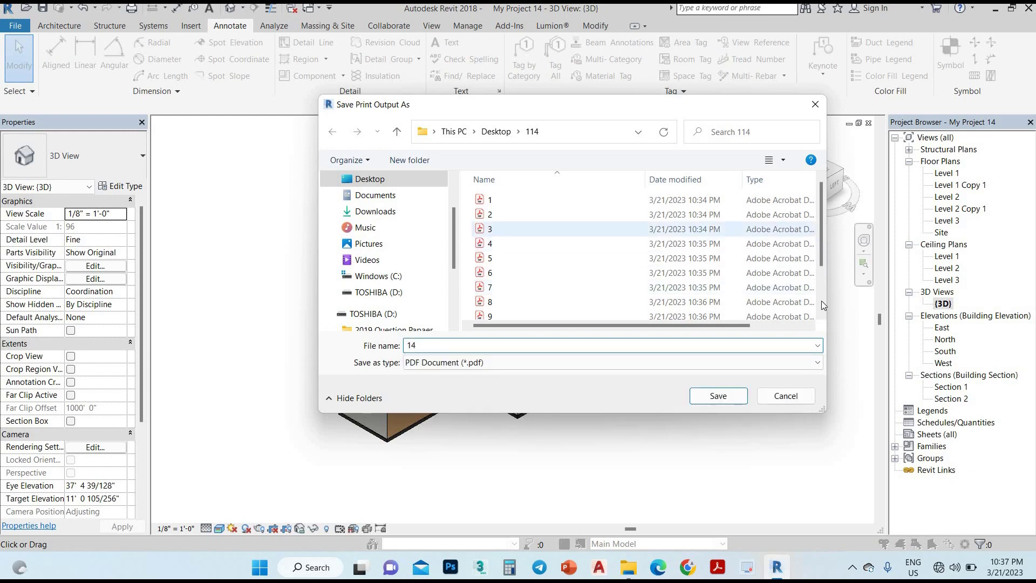
{"action": "left_click", "coordinate": [718, 397]}
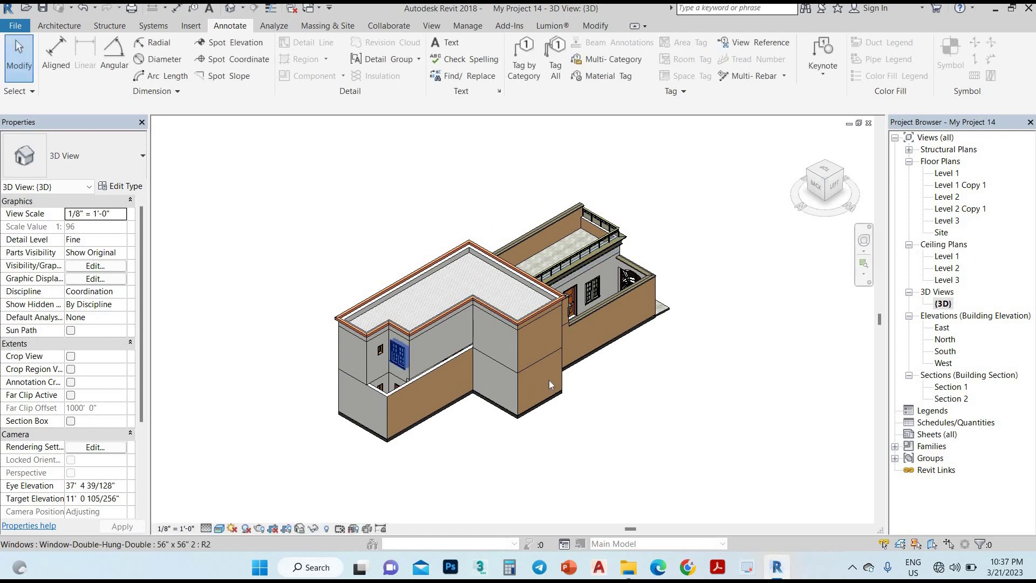
Reframe the house at a front-left angle and print the current window as PDF 15.
{"action": "scroll", "coordinate": [397, 359], "scroll_direction": "up", "scroll_amount": 3}
{"action": "scroll", "coordinate": [542, 380], "scroll_direction": "down", "scroll_amount": 2}
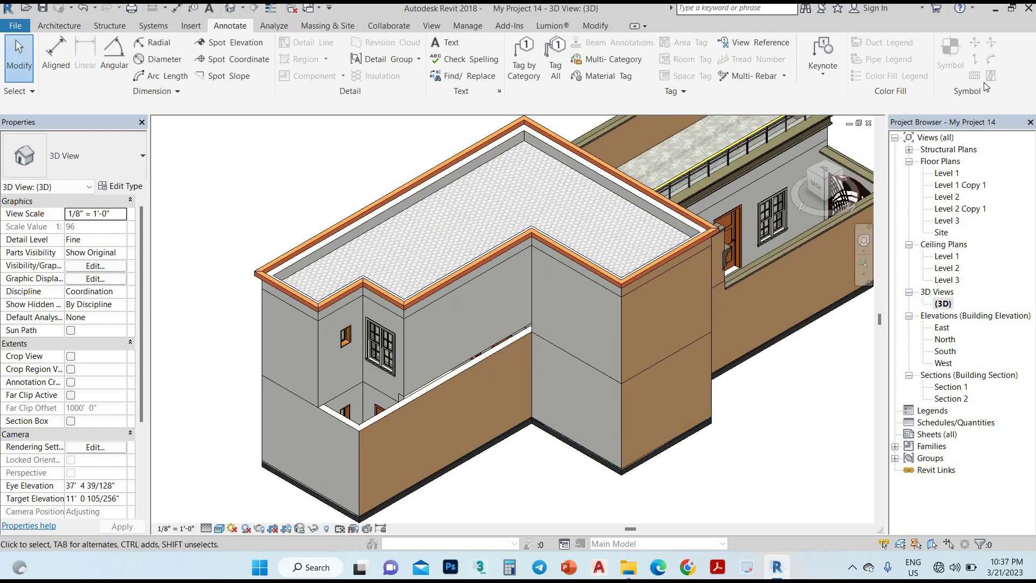
{"action": "scroll", "coordinate": [676, 453], "scroll_direction": "up", "scroll_amount": 3}
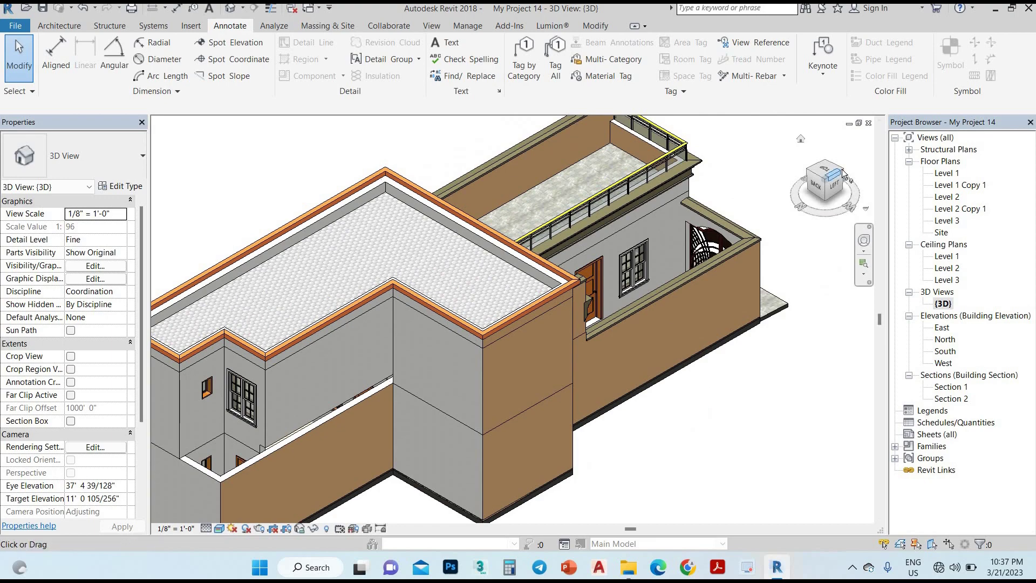
{"action": "scroll", "coordinate": [702, 373], "scroll_direction": "up", "scroll_amount": 2}
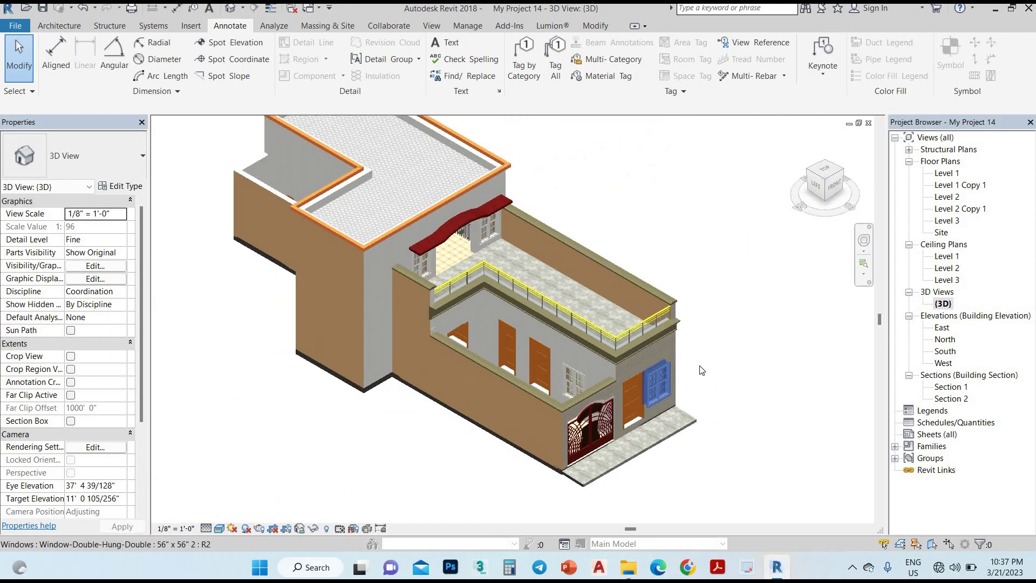
{"action": "scroll", "coordinate": [723, 365], "scroll_direction": "up", "scroll_amount": 2}
{"action": "scroll", "coordinate": [724, 366], "scroll_direction": "down", "scroll_amount": 1}
{"action": "scroll", "coordinate": [748, 361], "scroll_direction": "down", "scroll_amount": 1}
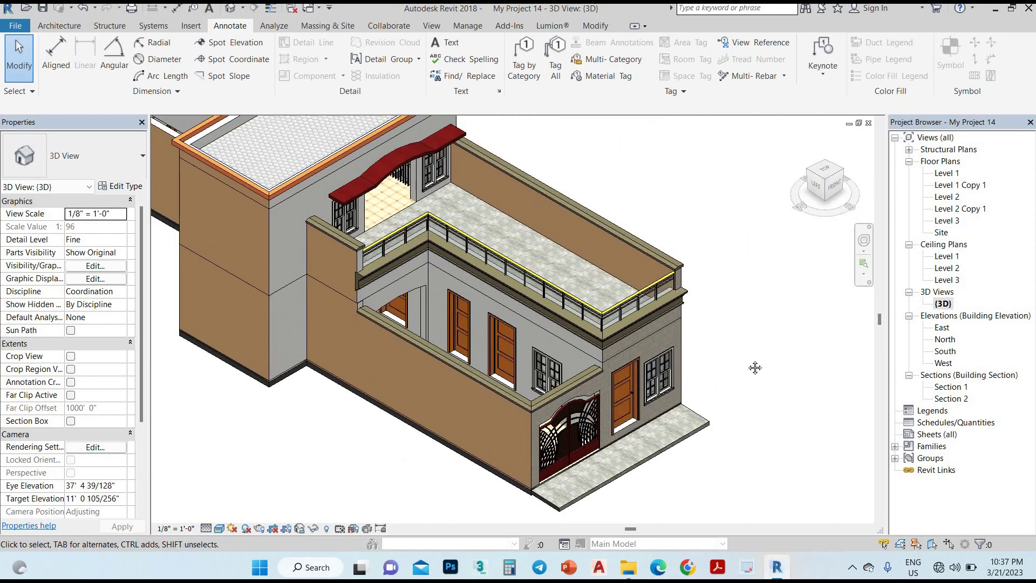
{"action": "mouse_move", "coordinate": [415, 435]}
{"action": "middle_mouse_down"}
{"action": "mouse_move", "coordinate": [428, 439]}
{"action": "mouse_move", "coordinate": [429, 457]}
{"action": "mouse_move", "coordinate": [402, 475]}
{"action": "mouse_move", "coordinate": [383, 458]}
{"action": "middle_mouse_up"}
{"action": "scroll", "coordinate": [418, 462], "scroll_direction": "up", "scroll_amount": 1}
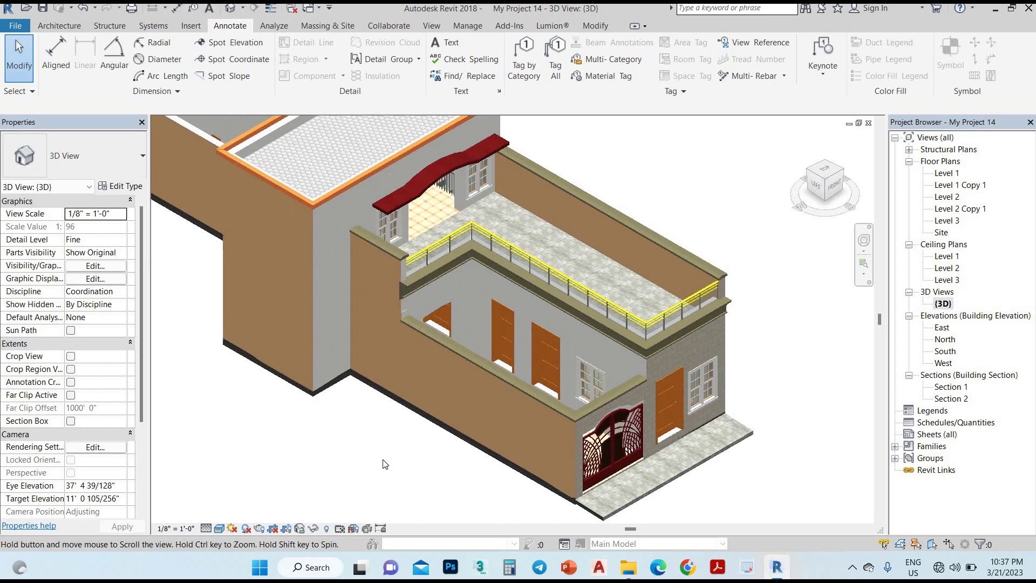
{"action": "key", "text": "ctrl+p"}
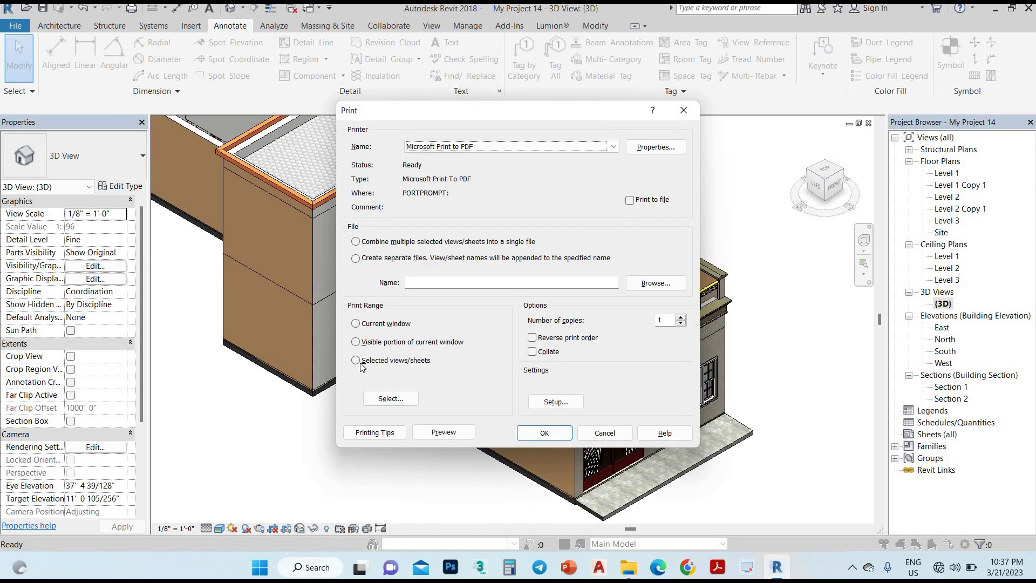
{"action": "key", "text": "alt+w"}
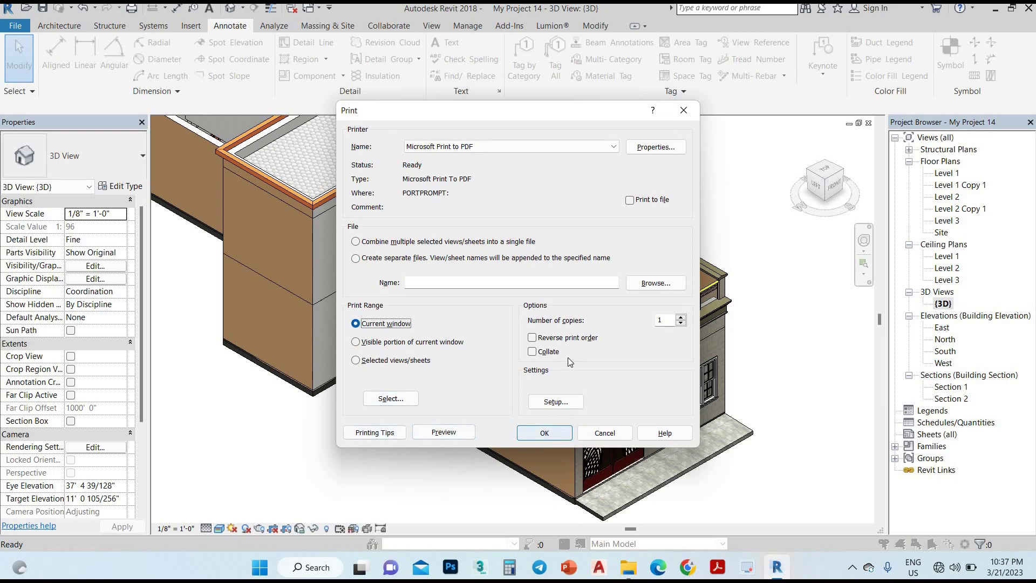
{"action": "key", "text": "Return"}
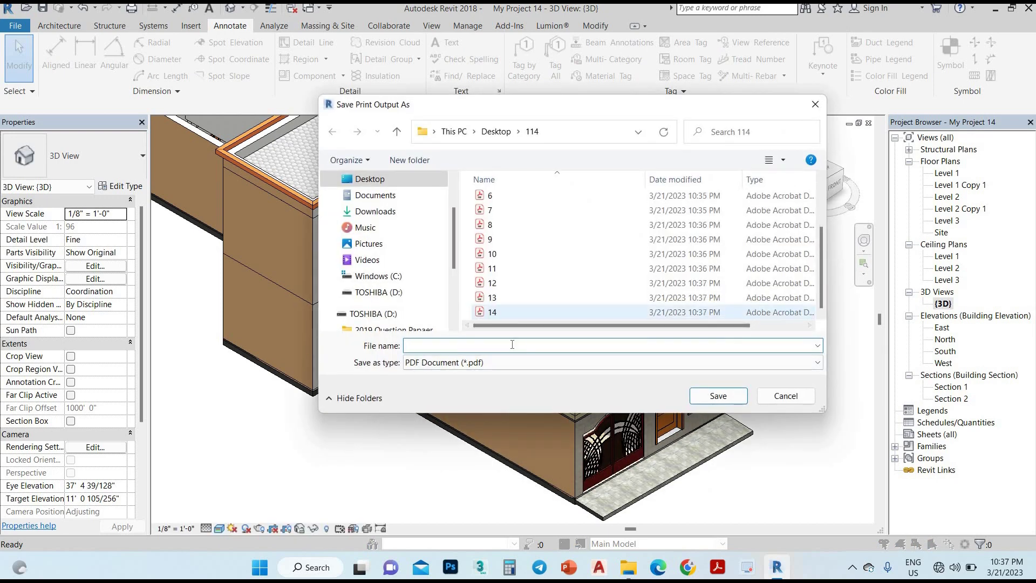
{"action": "type", "text": "15"}
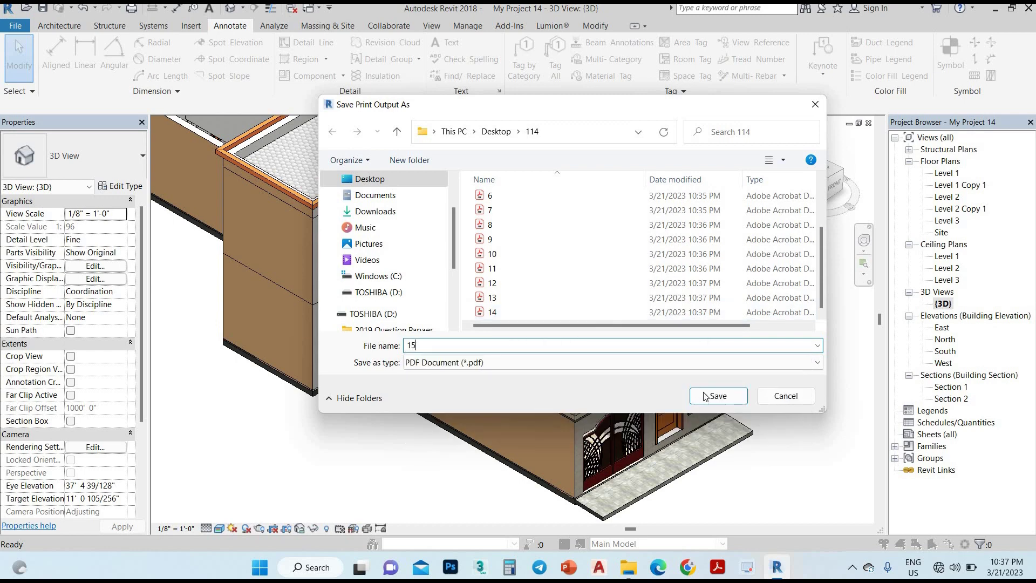
{"action": "left_click", "coordinate": [718, 397]}
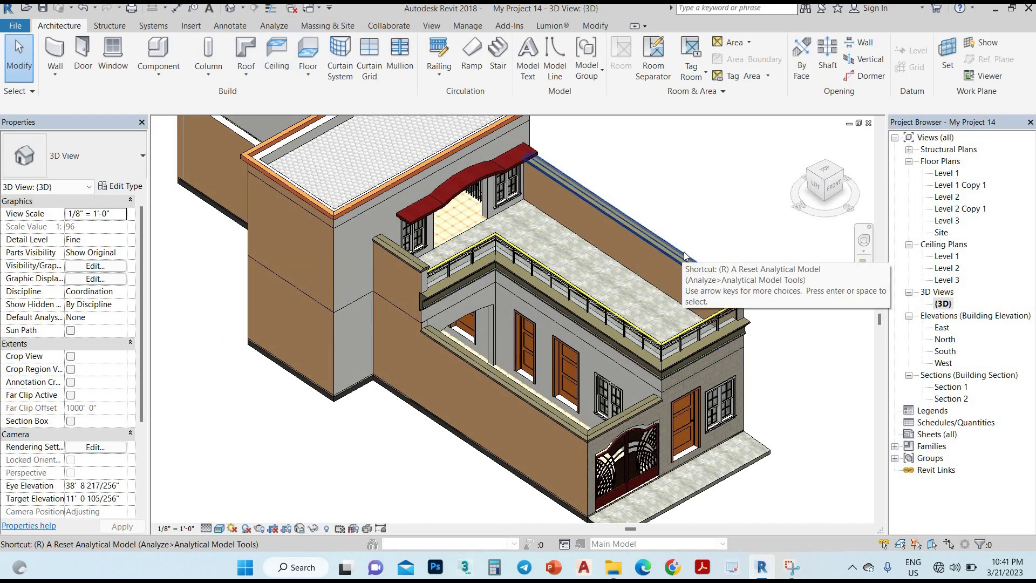
Render the framed 3D region at High quality with Exterior: Sun only lighting and a Few Clouds sky.
{"action": "key", "text": "r"}
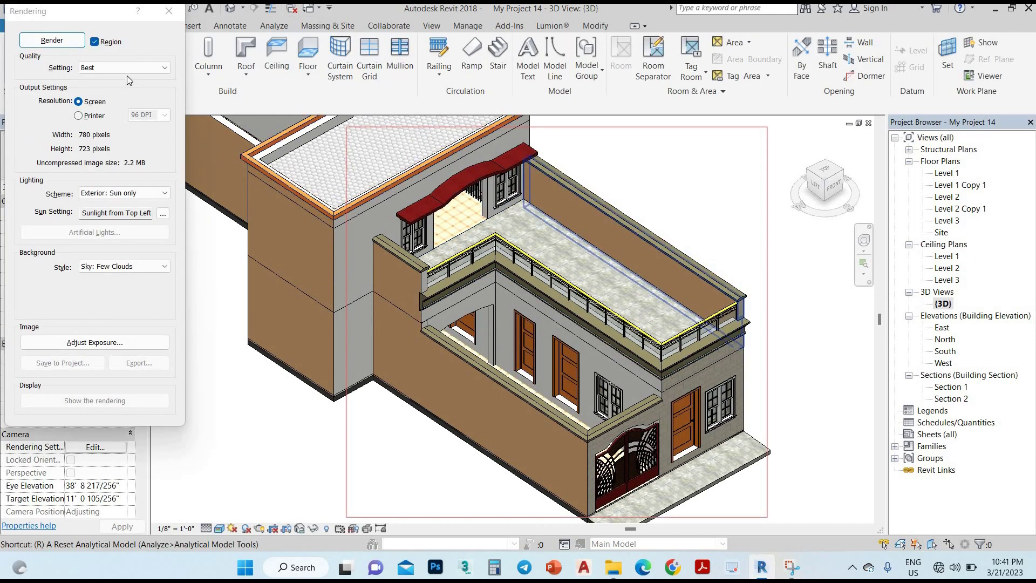
{"action": "left_click", "coordinate": [120, 68]}
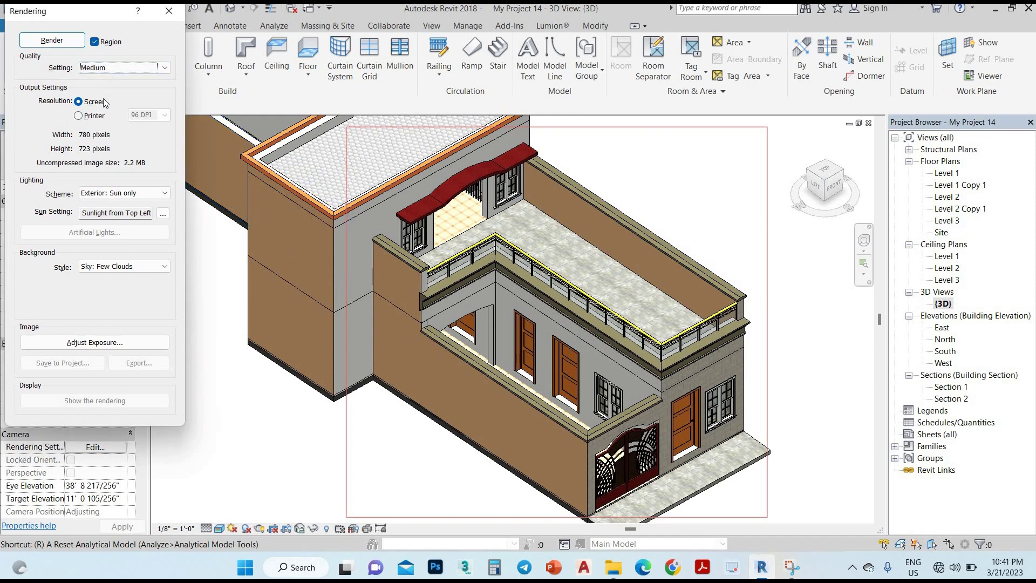
{"action": "left_click", "coordinate": [115, 67]}
{"action": "left_click", "coordinate": [116, 101]}
{"action": "key", "text": "Return"}
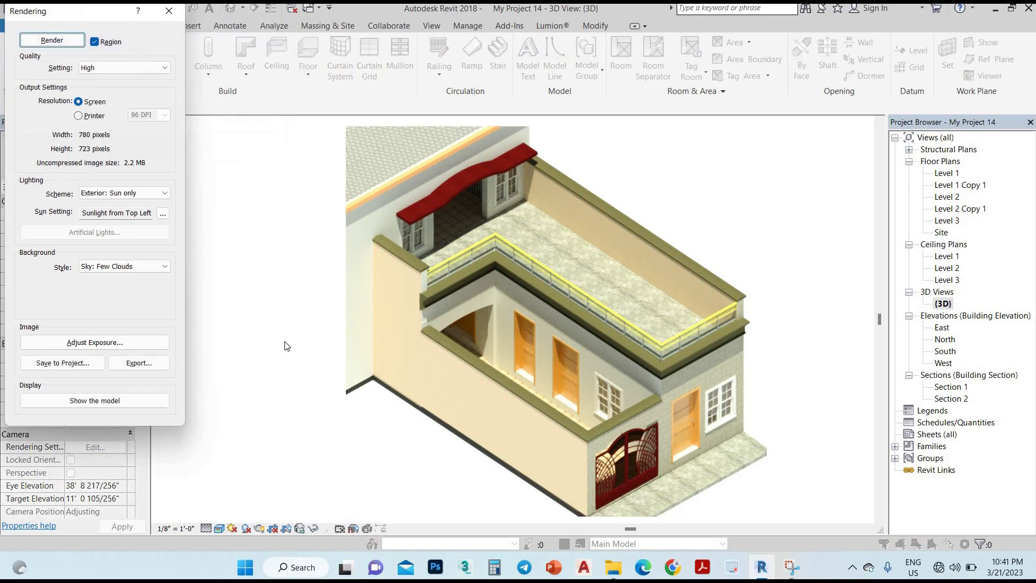
Adjust the rendering's exposure value to 13.46.
{"action": "left_click", "coordinate": [95, 343]}
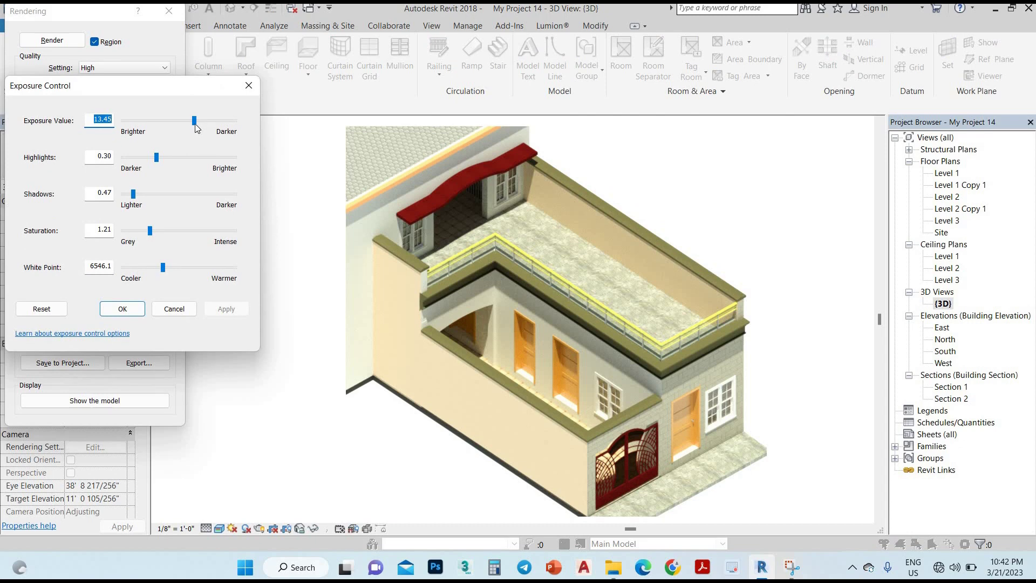
{"action": "left_click_drag", "start_coordinate": [195, 124], "coordinate": [198, 124]}
{"action": "left_click", "coordinate": [218, 314]}
{"action": "left_click", "coordinate": [218, 315]}
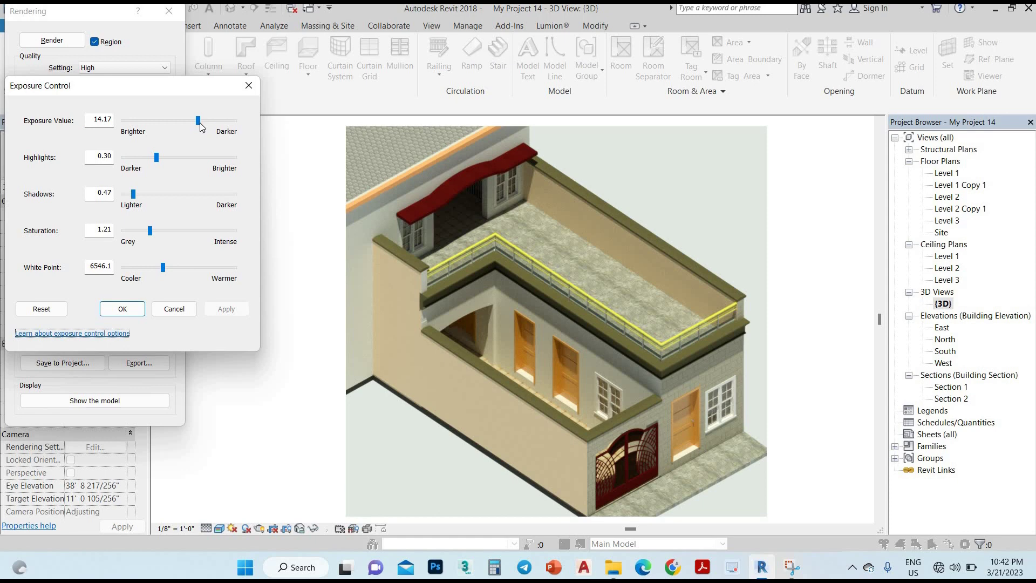
{"action": "left_click_drag", "start_coordinate": [201, 126], "coordinate": [194, 126]}
{"action": "left_click_drag", "start_coordinate": [202, 227], "coordinate": [195, 122]}
{"action": "left_click", "coordinate": [226, 308]}
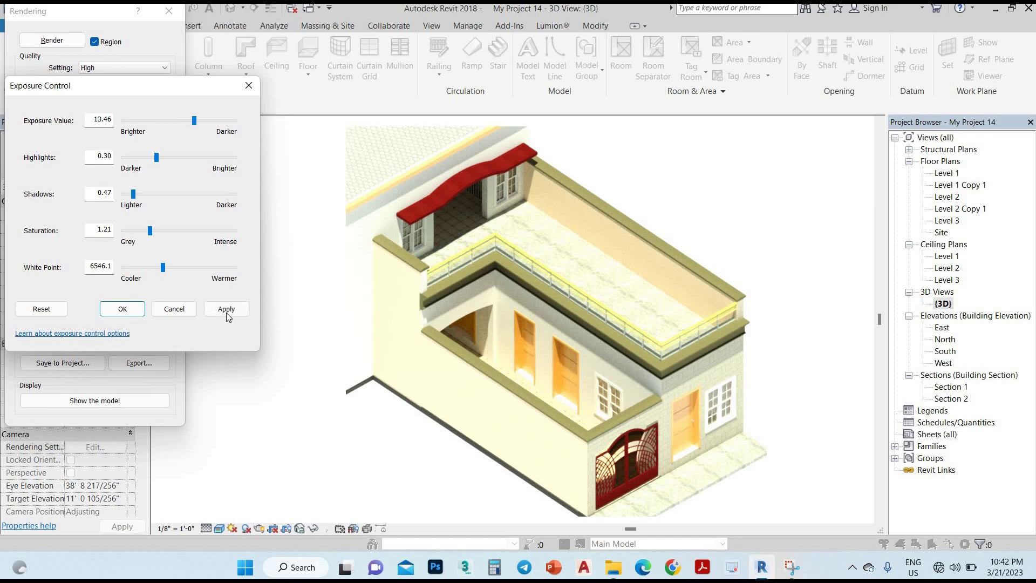
{"action": "left_click", "coordinate": [226, 313]}
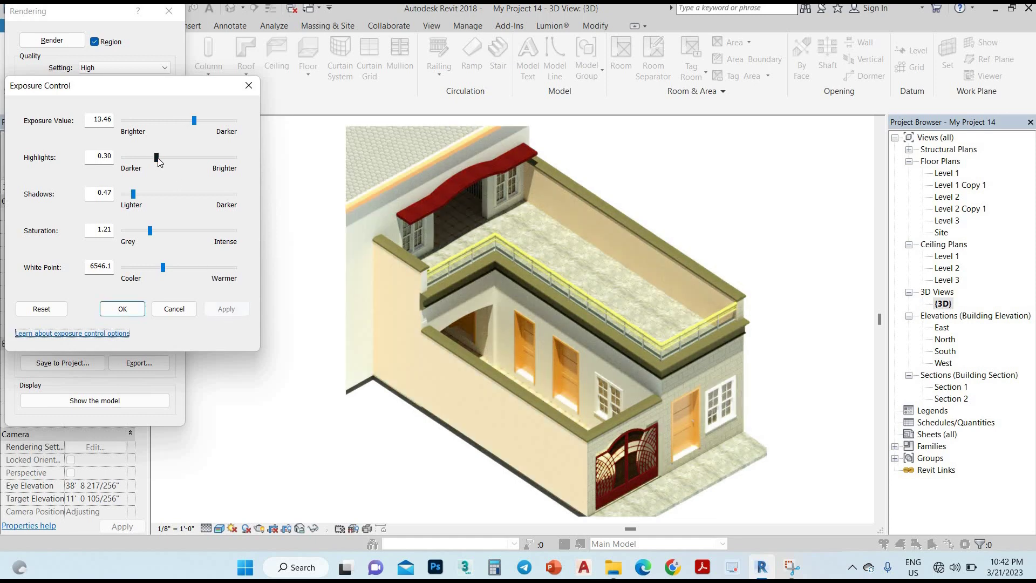
Set highlights 0.32, shadows 0.63, saturation 1.31 and white point 6734.0, then close the adjustments.
{"action": "left_click", "coordinate": [157, 158]}
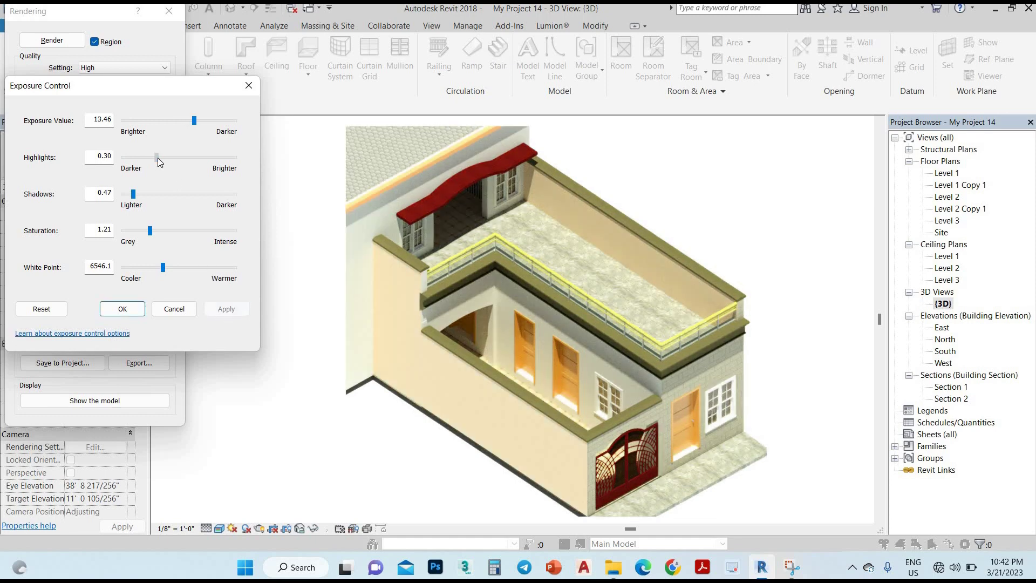
{"action": "left_click", "coordinate": [225, 312]}
{"action": "left_click", "coordinate": [136, 195]}
{"action": "left_click", "coordinate": [218, 312]}
{"action": "left_click_drag", "start_coordinate": [151, 232], "coordinate": [153, 232]}
{"action": "left_click", "coordinate": [220, 312]}
{"action": "left_click_drag", "start_coordinate": [166, 273], "coordinate": [166, 273]}
{"action": "left_click", "coordinate": [226, 308]}
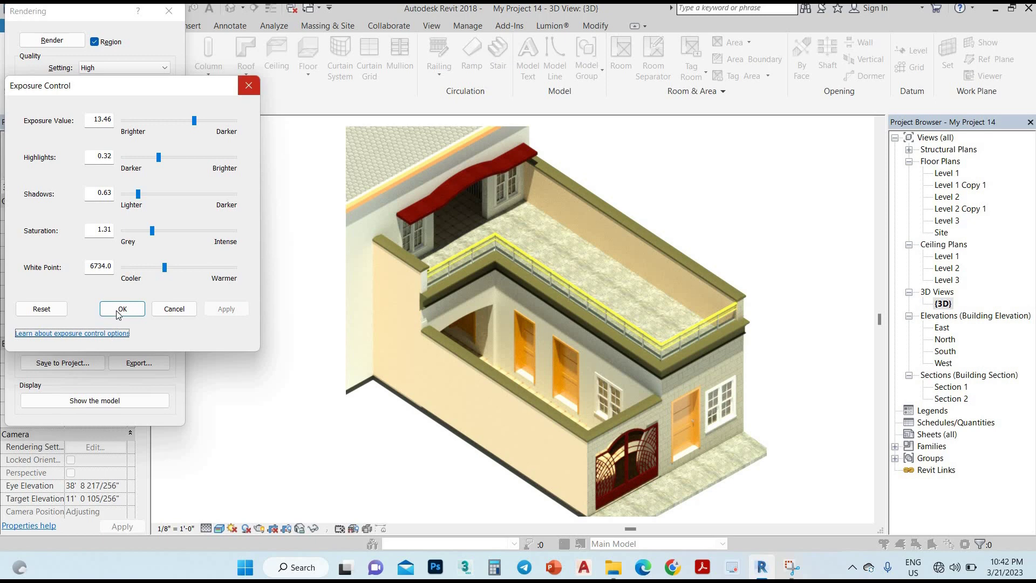
{"action": "key", "text": "Escape"}
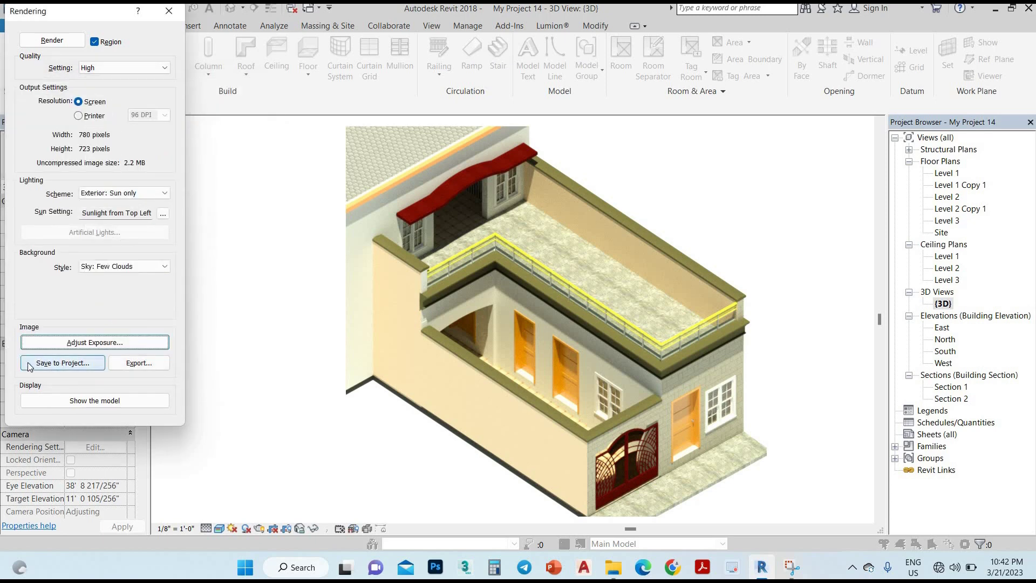
Export the rendered image to the 114 folder on the Desktop.
{"action": "left_click", "coordinate": [135, 363]}
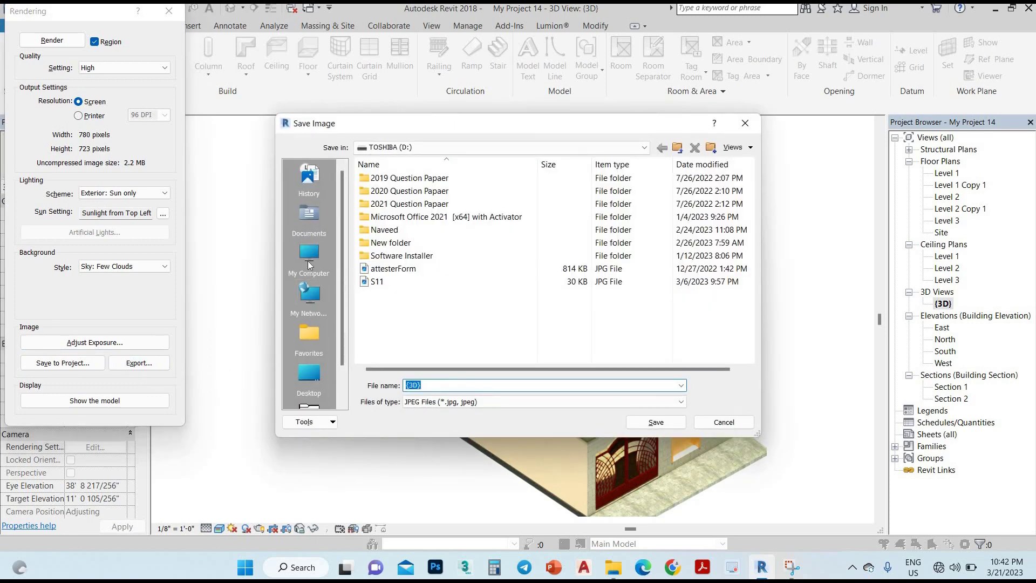
{"action": "left_click", "coordinate": [309, 262]}
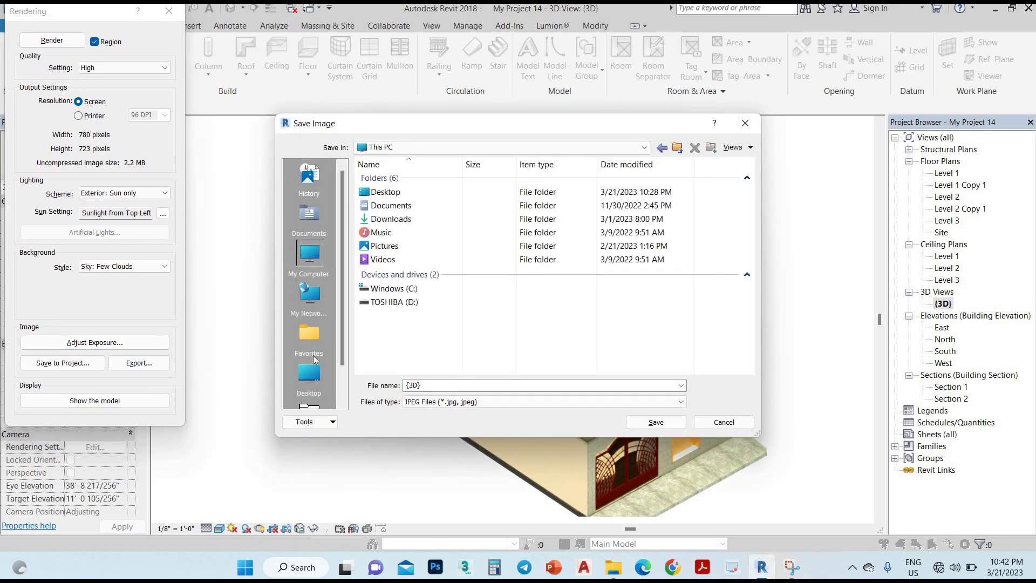
{"action": "left_click", "coordinate": [317, 371]}
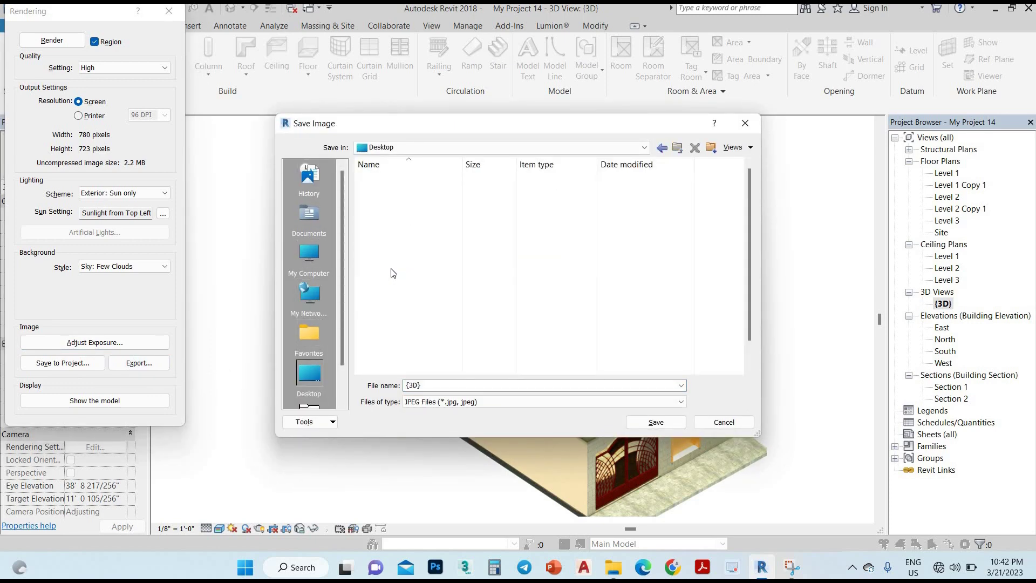
{"action": "double_click", "coordinate": [377, 269]}
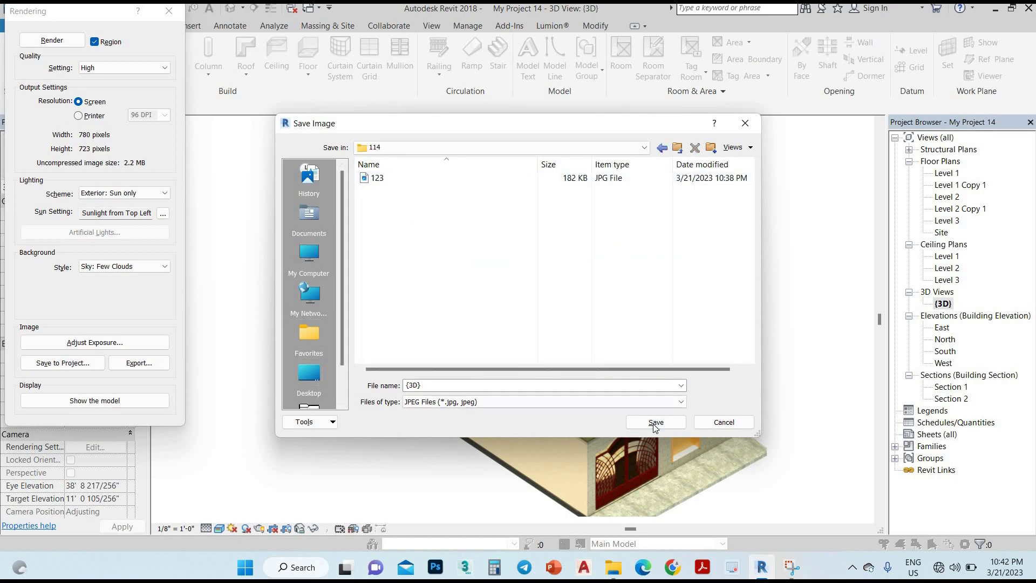
{"action": "key", "text": "Return"}
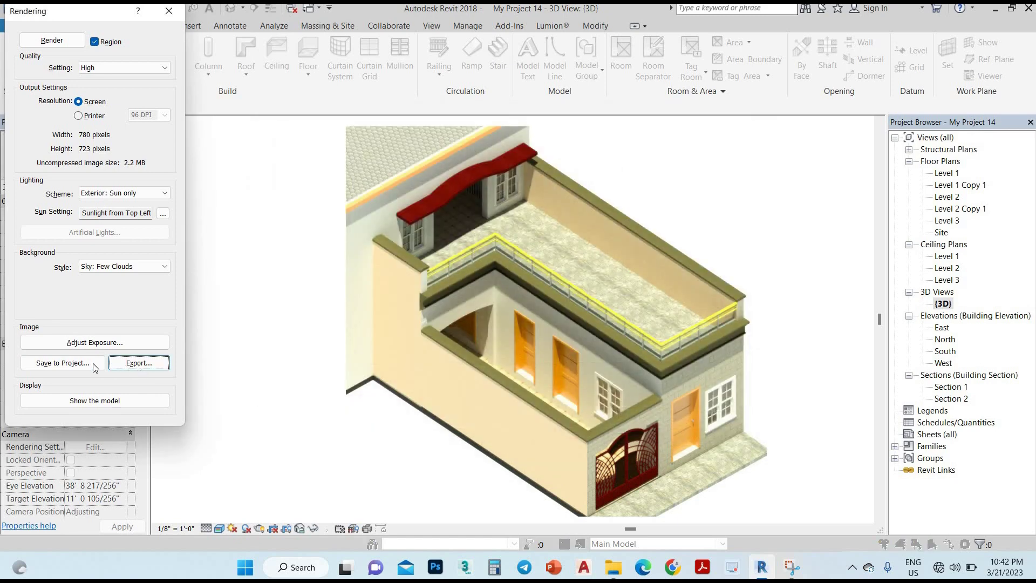
Save the rendering to the project as -3D-_1 and close the Rendering dialog.
{"action": "left_click", "coordinate": [74, 365]}
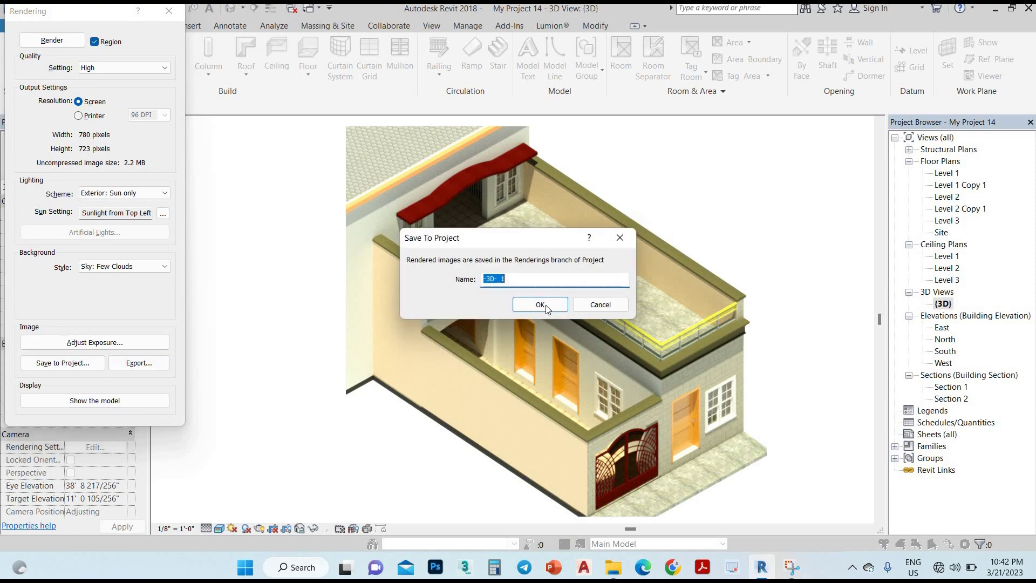
{"action": "key", "text": "Return"}
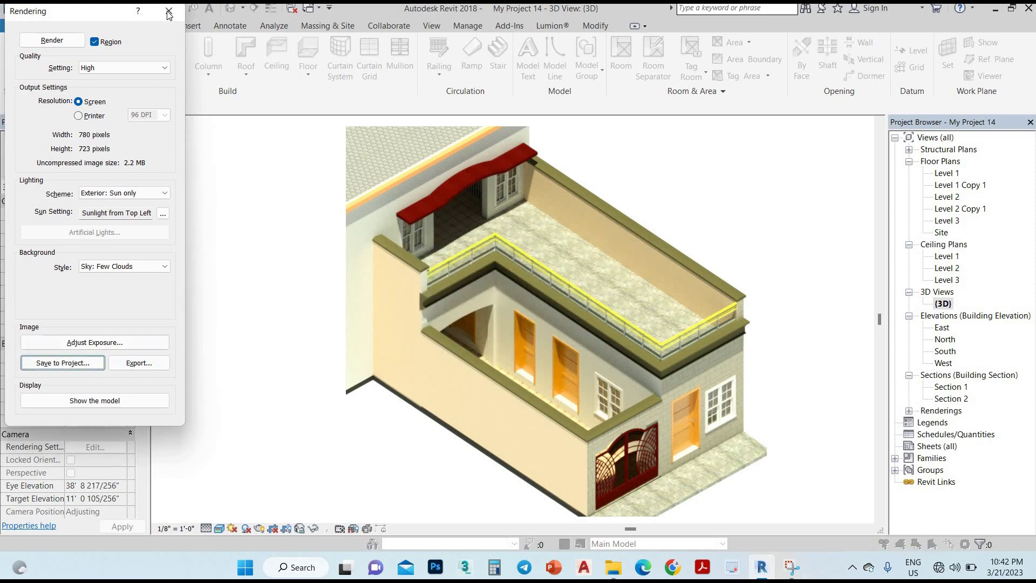
{"action": "left_click", "coordinate": [169, 14]}
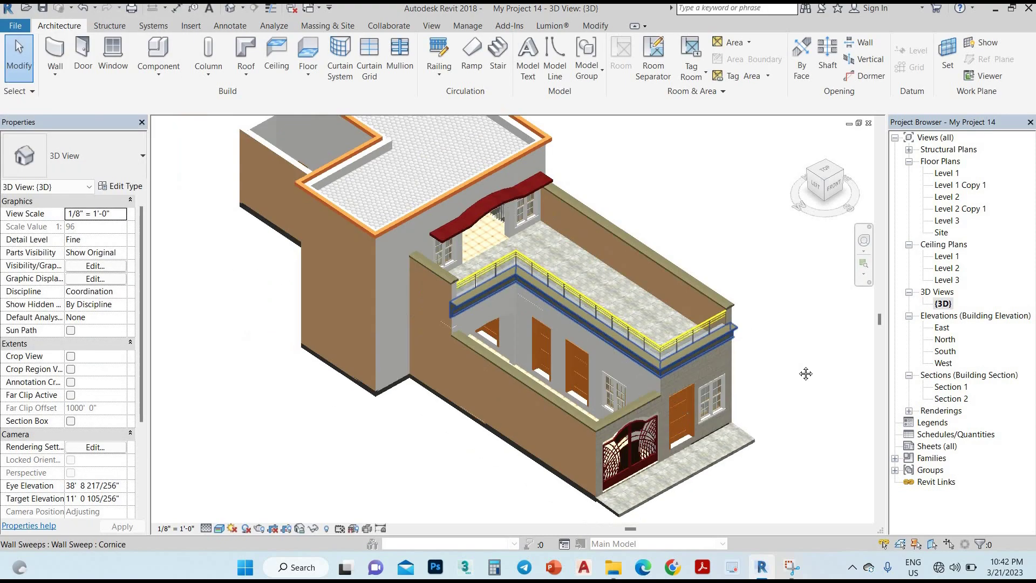
Zoom out so the whole house is visible in the 3D view.
{"action": "scroll", "coordinate": [806, 374], "scroll_direction": "down", "scroll_amount": 2}
{"action": "middle_click_drag", "start_coordinate": [806, 374], "coordinate": [794, 374]}
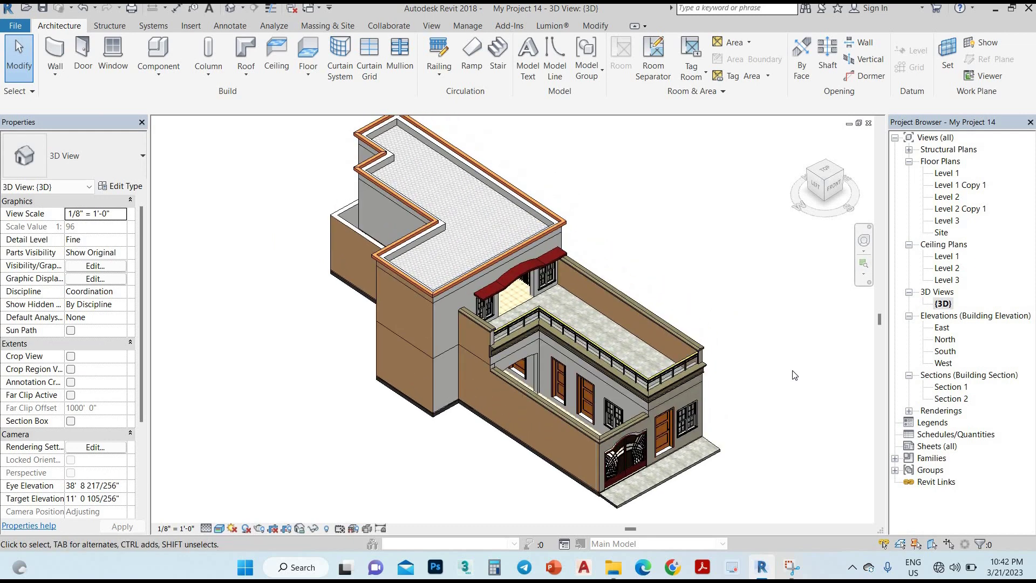
{"action": "left_click", "coordinate": [260, 528]}
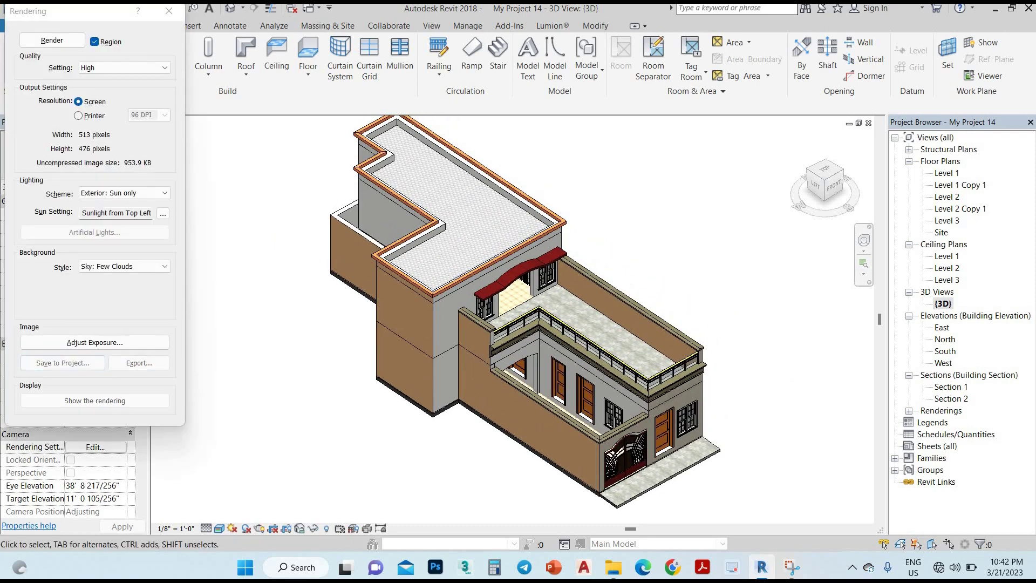
{"action": "left_click", "coordinate": [169, 14]}
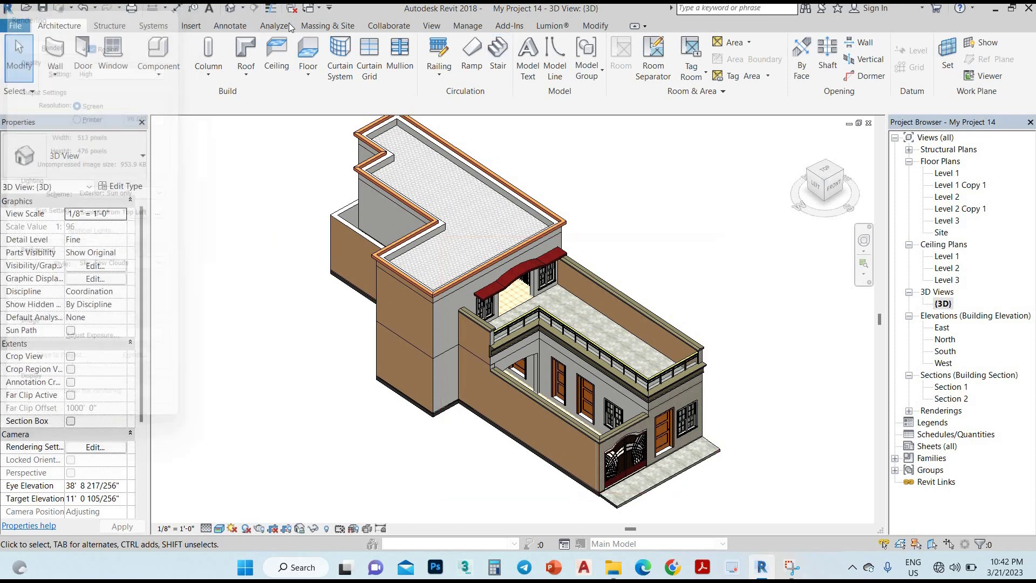
{"action": "left_click", "coordinate": [242, 9]}
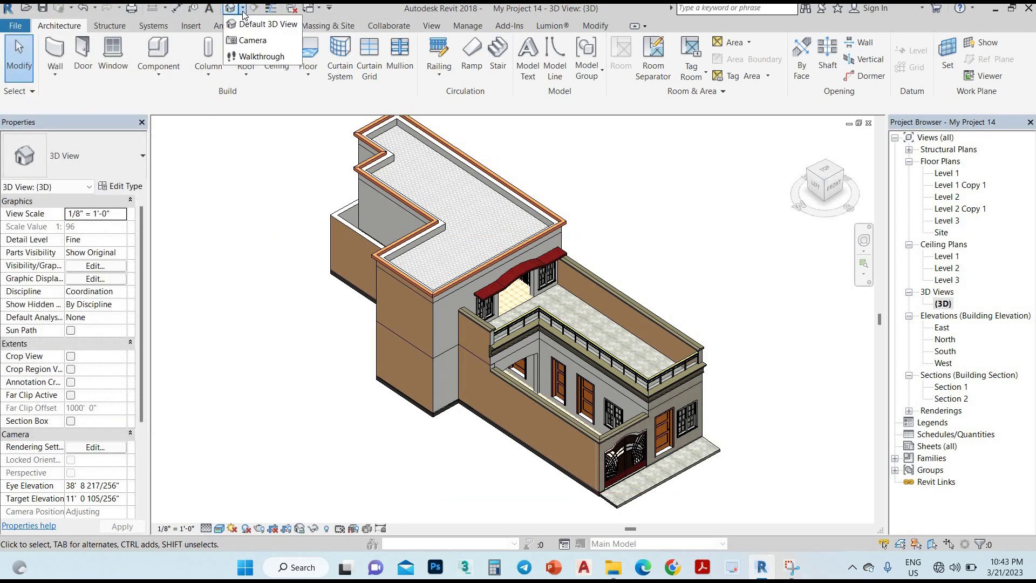
{"action": "left_click", "coordinate": [434, 31]}
Enlarge the render region to frame the whole house at 827 × 671 and render it.
{"action": "left_click", "coordinate": [434, 31]}
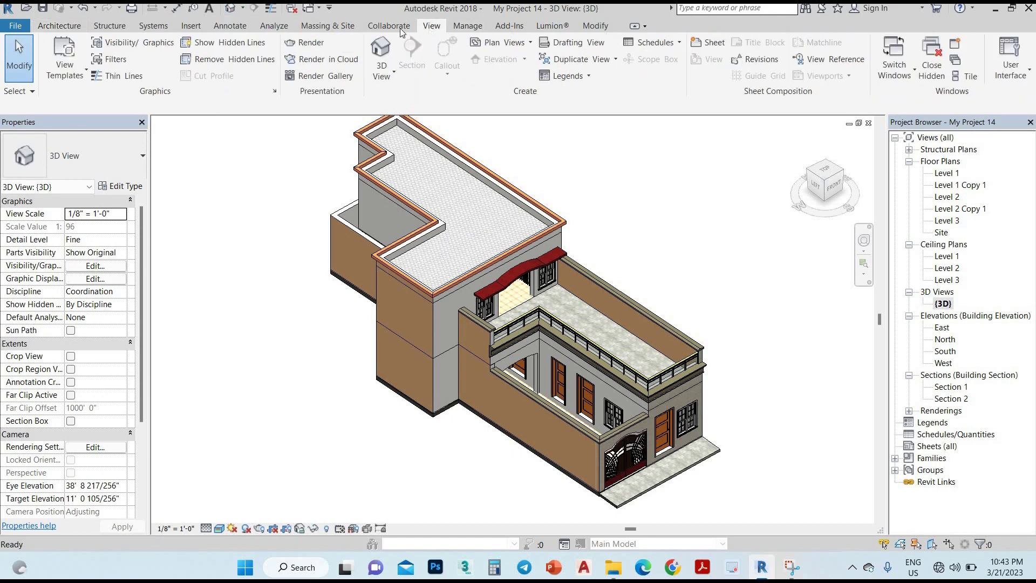
{"action": "left_click", "coordinate": [317, 44]}
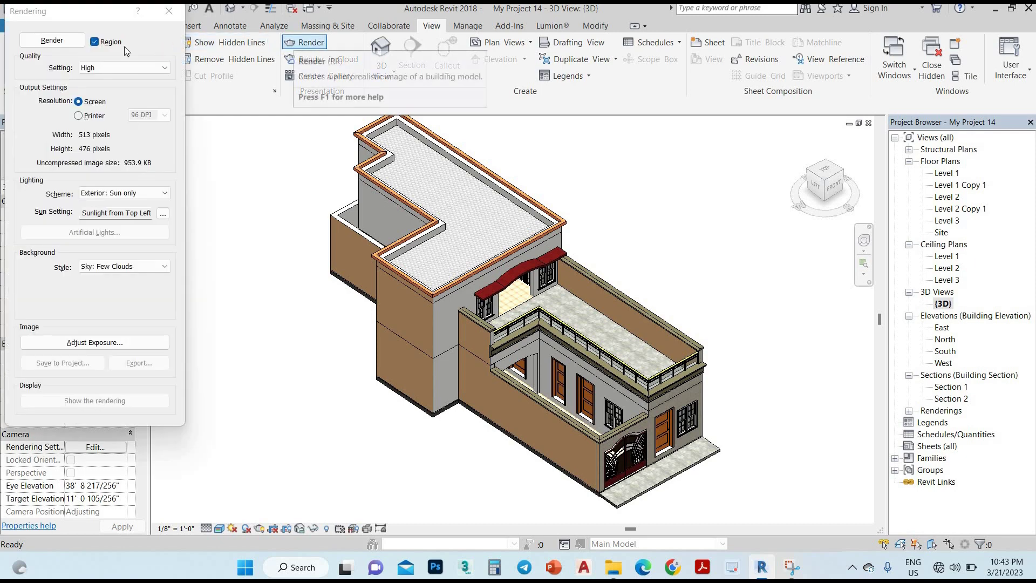
{"action": "left_click", "coordinate": [96, 54]}
{"action": "left_click", "coordinate": [95, 42]}
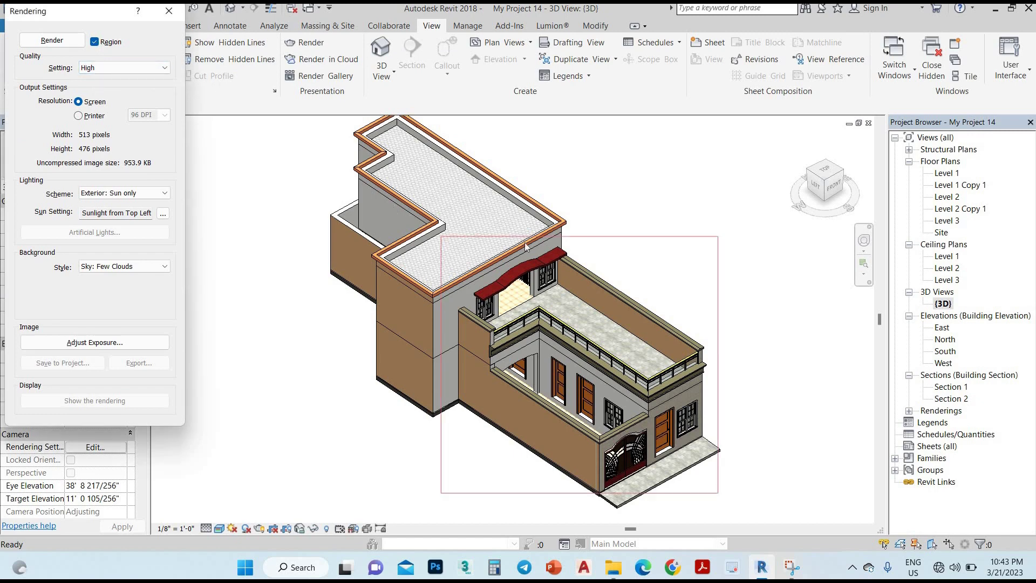
{"action": "left_click", "coordinate": [581, 238]}
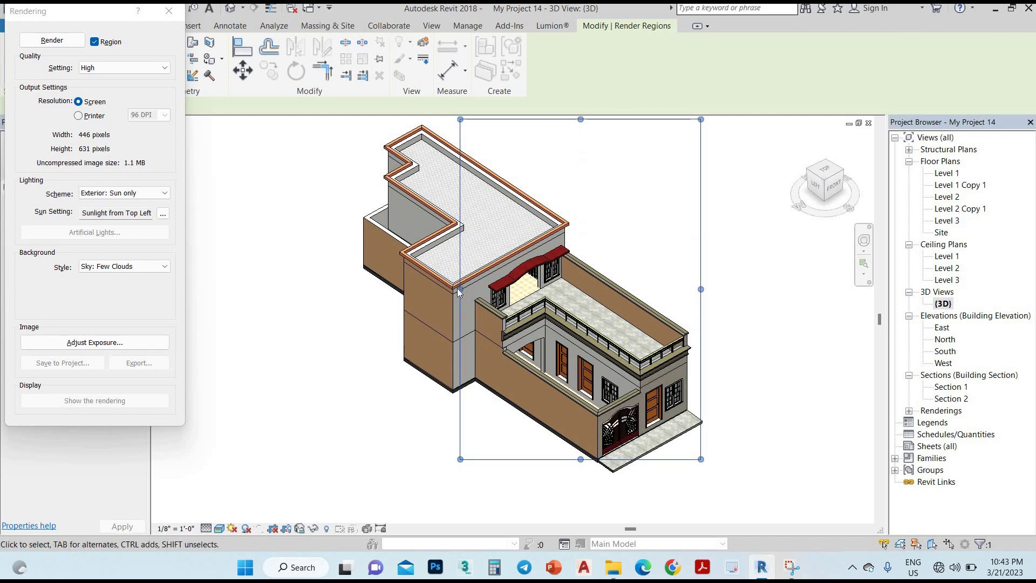
{"action": "left_click_drag", "start_coordinate": [460, 293], "coordinate": [321, 289]}
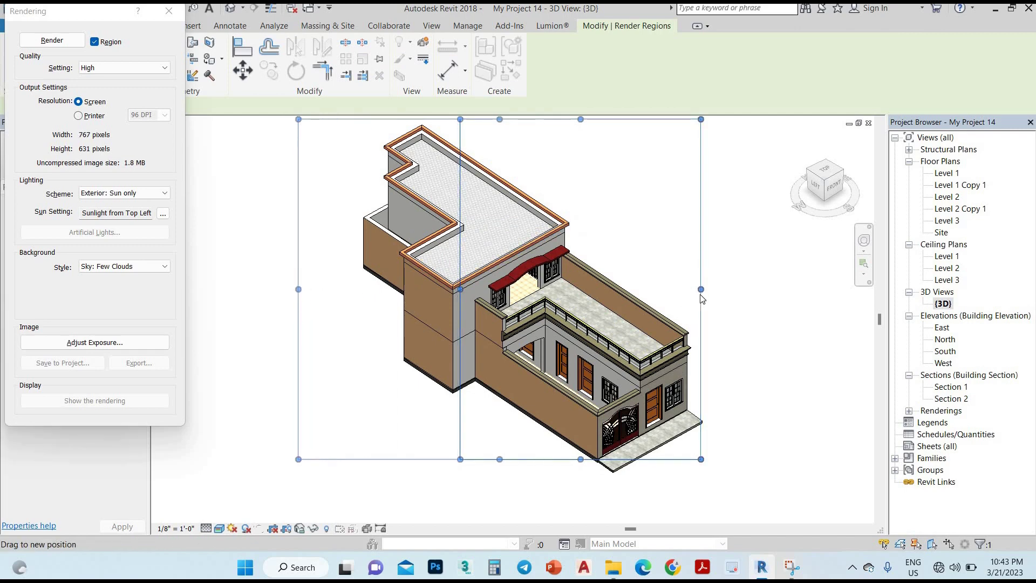
{"action": "left_click_drag", "start_coordinate": [702, 289], "coordinate": [721, 292]}
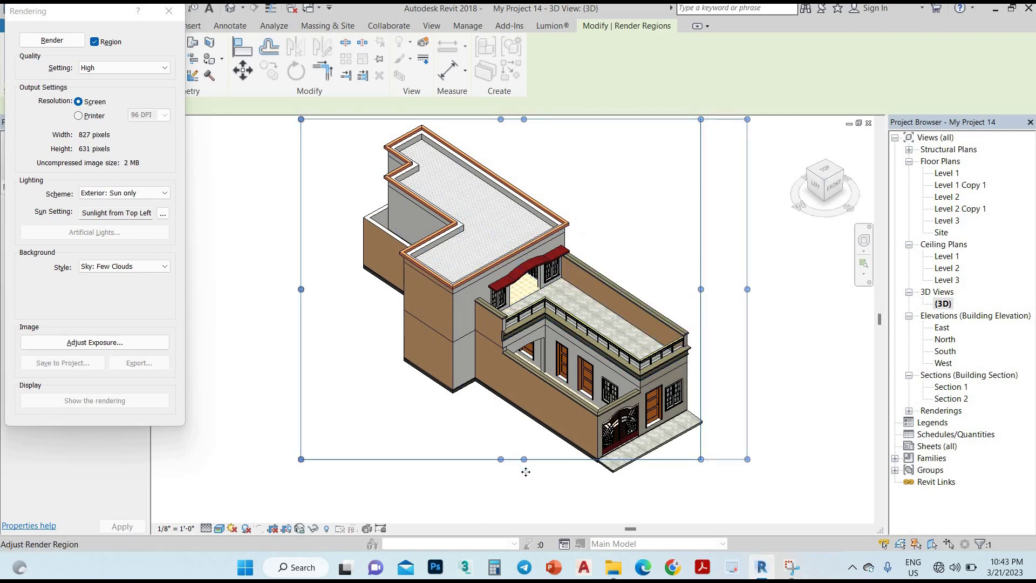
{"action": "left_click_drag", "start_coordinate": [529, 458], "coordinate": [526, 481]}
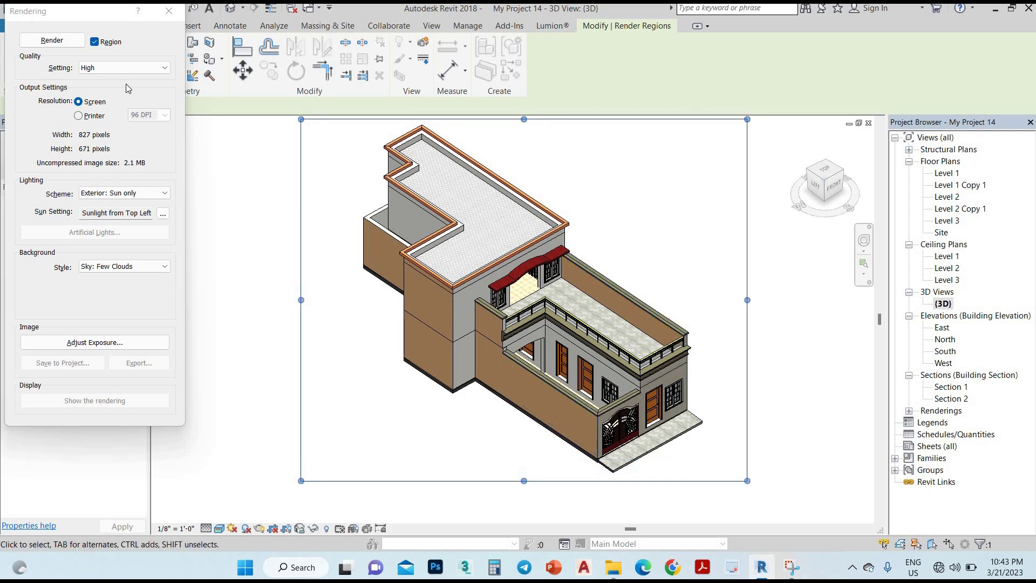
{"action": "middle_click_drag", "start_coordinate": [657, 306], "coordinate": [666, 324]}
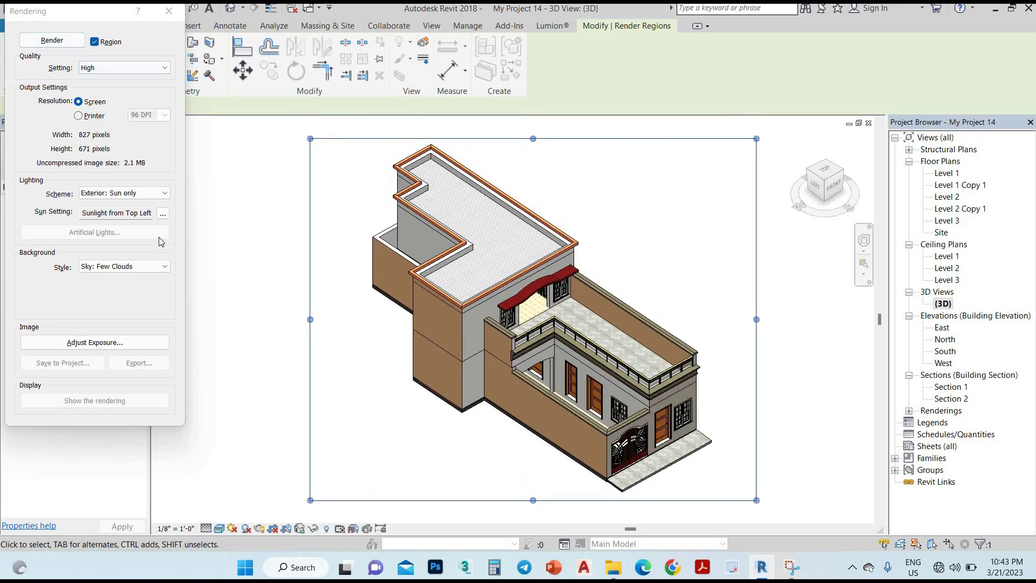
{"action": "left_click", "coordinate": [57, 42]}
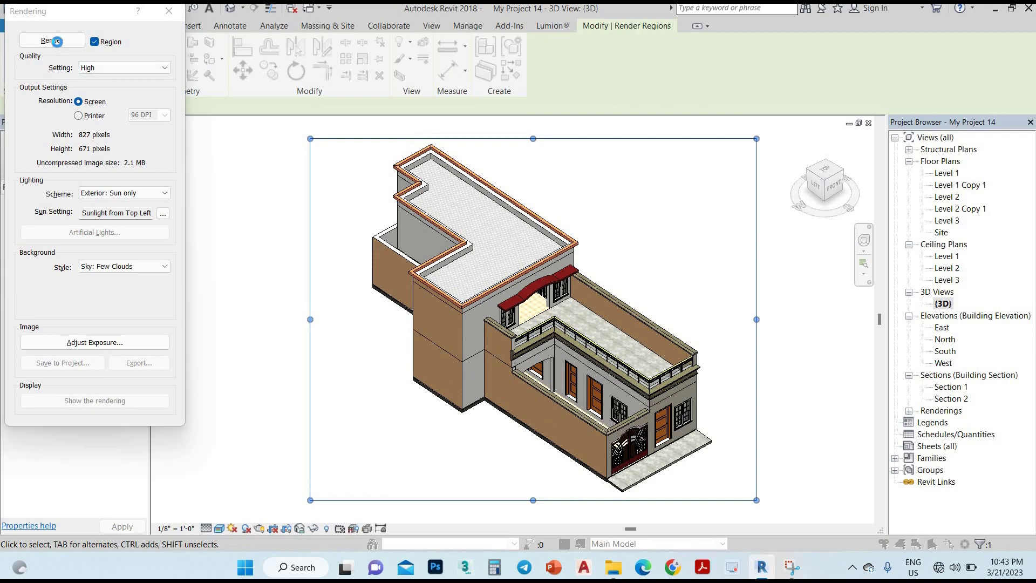
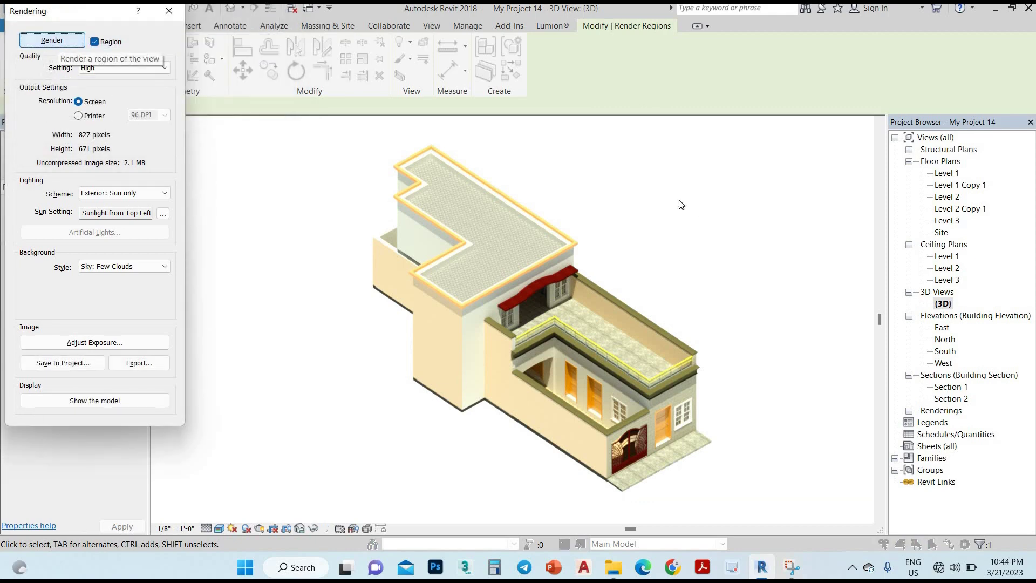
Adjust the render's exposure to 13.86 and highlights to 0.33, then apply and accept.
{"action": "left_click", "coordinate": [116, 343]}
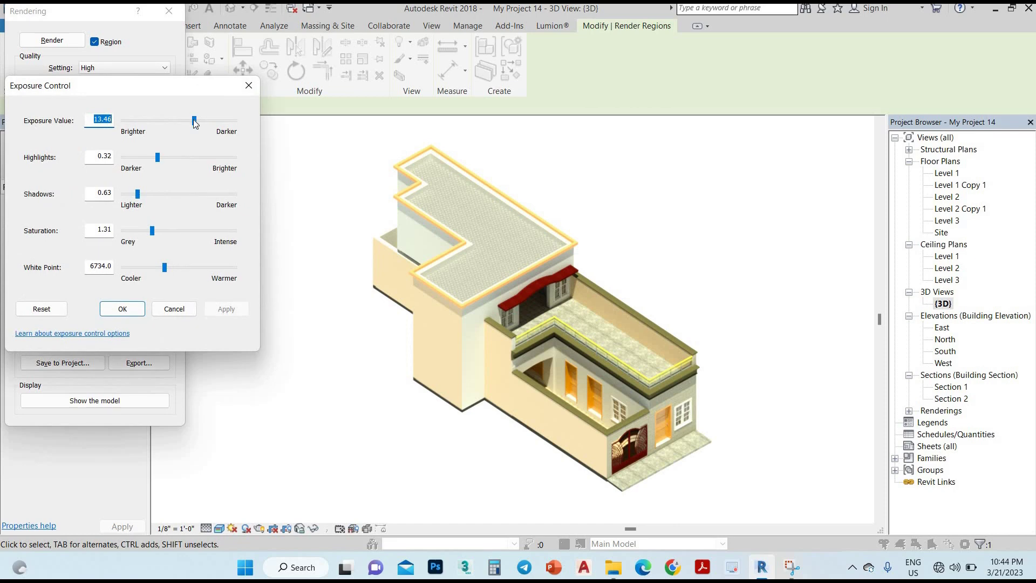
{"action": "left_click_drag", "start_coordinate": [198, 124], "coordinate": [203, 122]}
{"action": "left_click", "coordinate": [218, 312]}
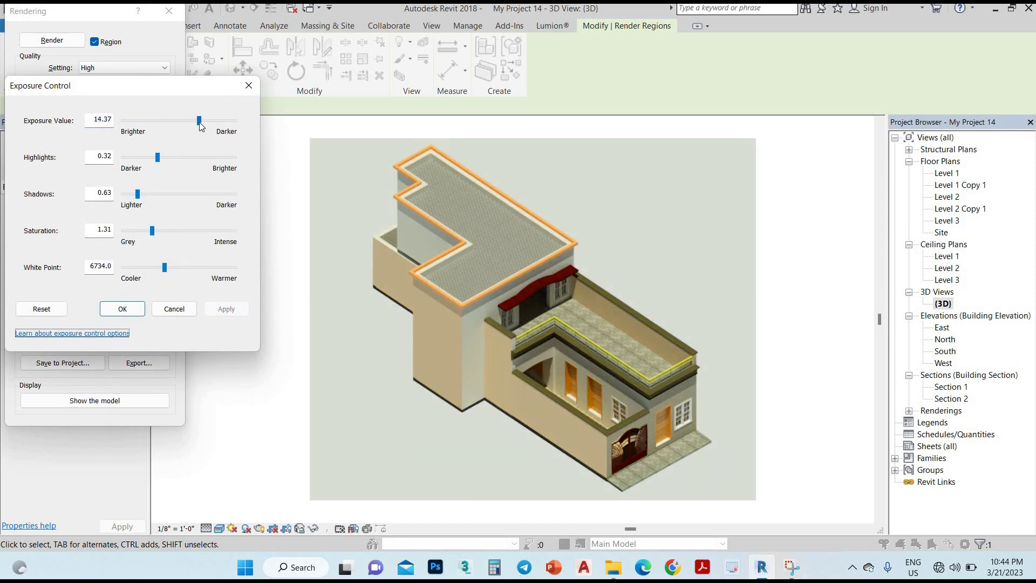
{"action": "left_click_drag", "start_coordinate": [199, 124], "coordinate": [198, 124]}
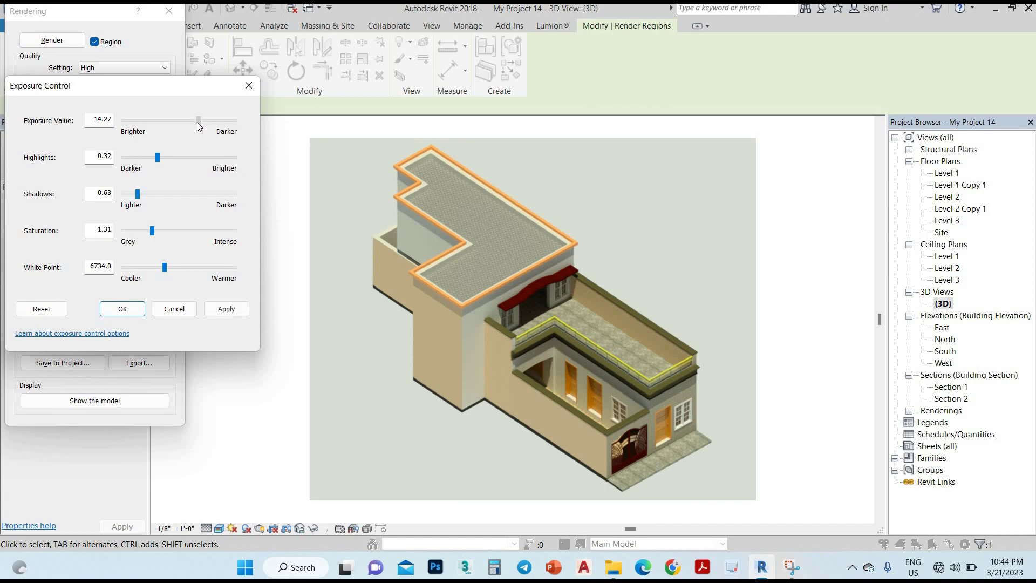
{"action": "left_click", "coordinate": [221, 310]}
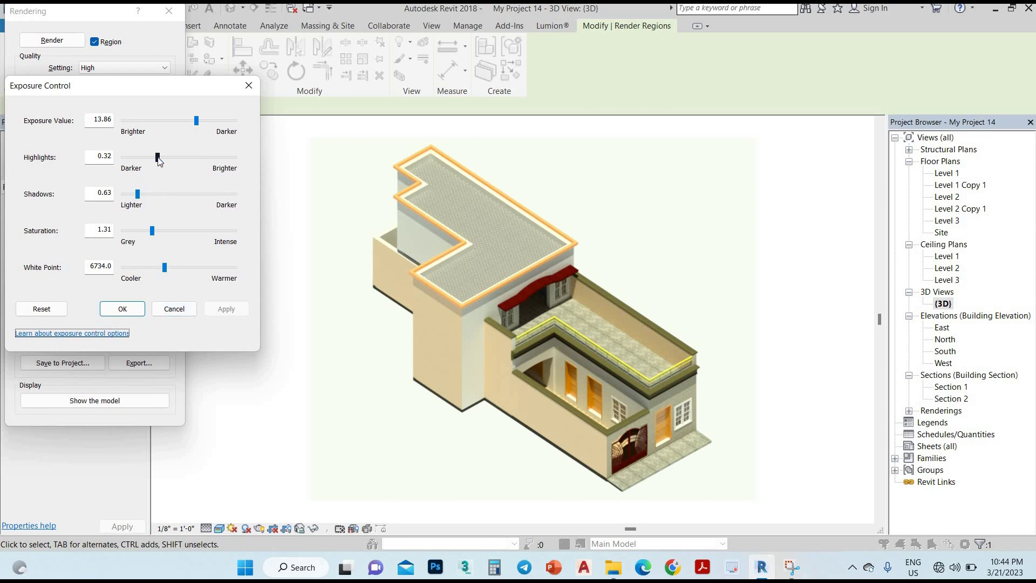
{"action": "left_click_drag", "start_coordinate": [158, 161], "coordinate": [160, 161]}
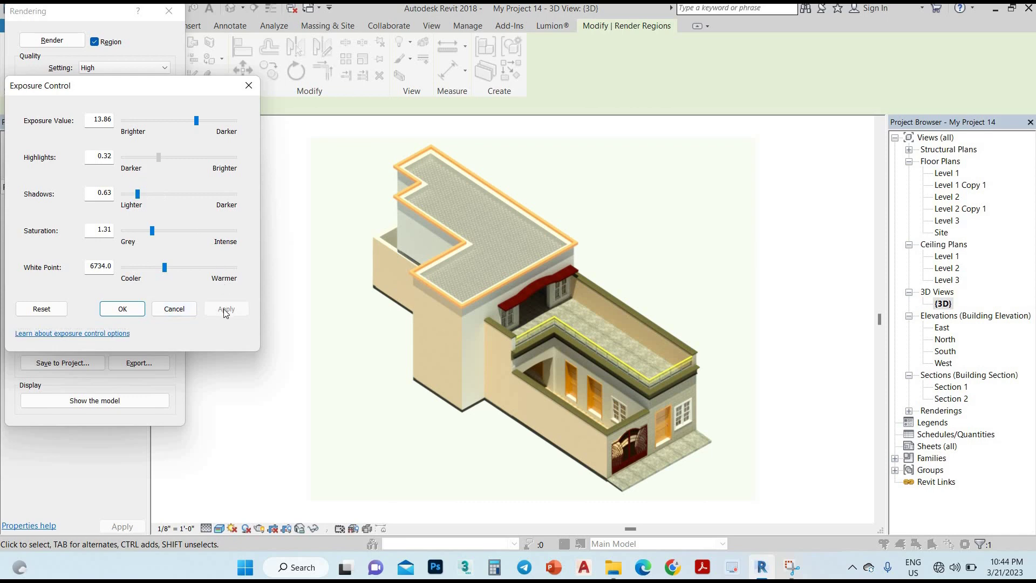
{"action": "left_click", "coordinate": [134, 311]}
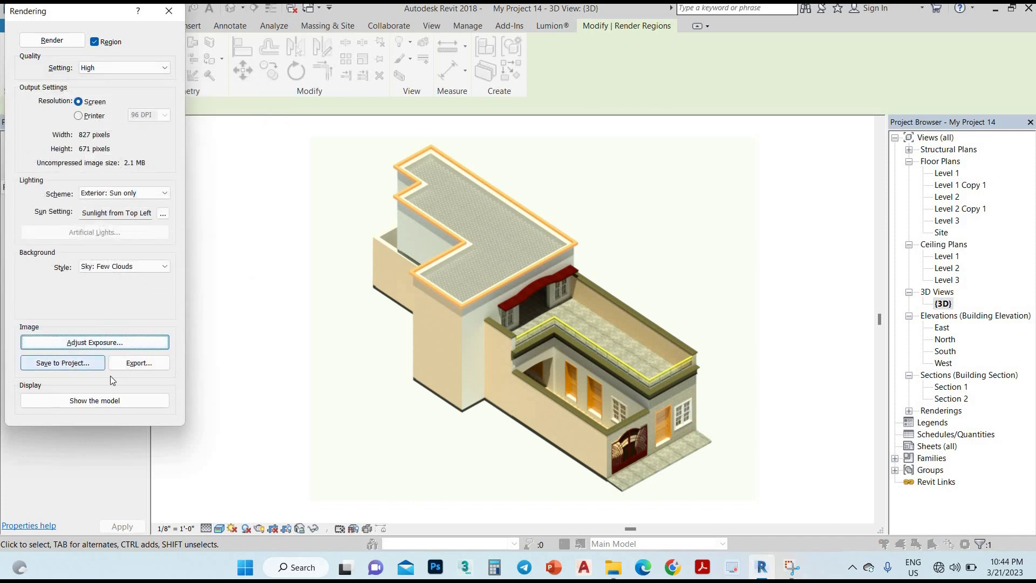
Export the rendered image as the JPG file 3d2.
{"action": "left_click", "coordinate": [139, 363]}
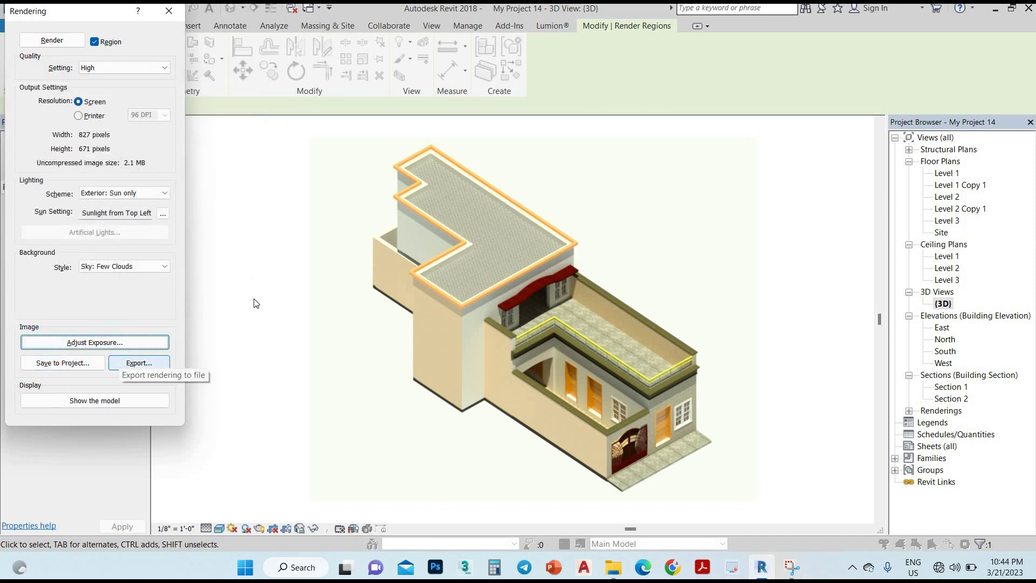
{"action": "left_click", "coordinate": [436, 385]}
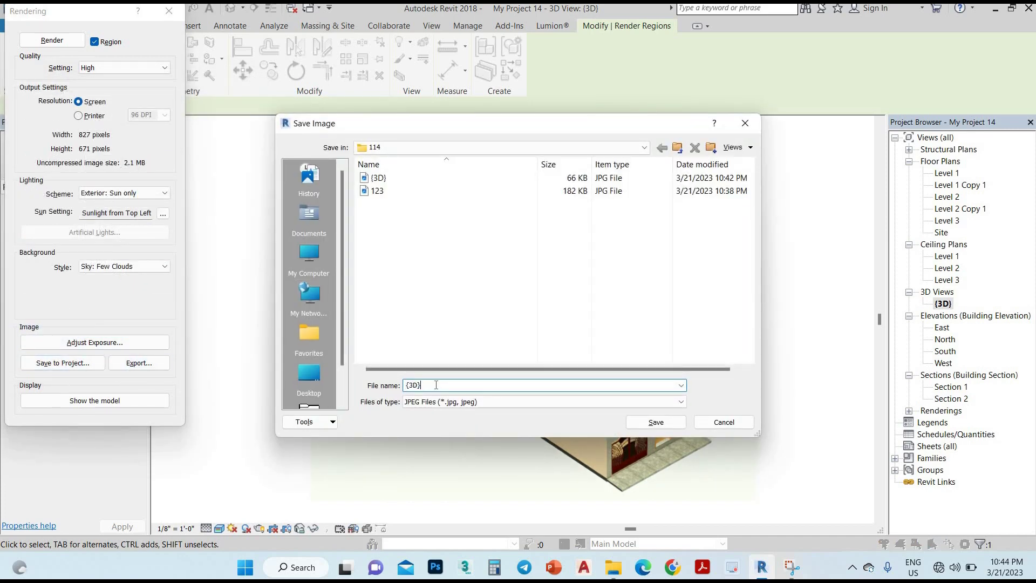
{"action": "double_click", "coordinate": [436, 385]}
{"action": "type", "text": "3d2"}
{"action": "left_click", "coordinate": [647, 424]}
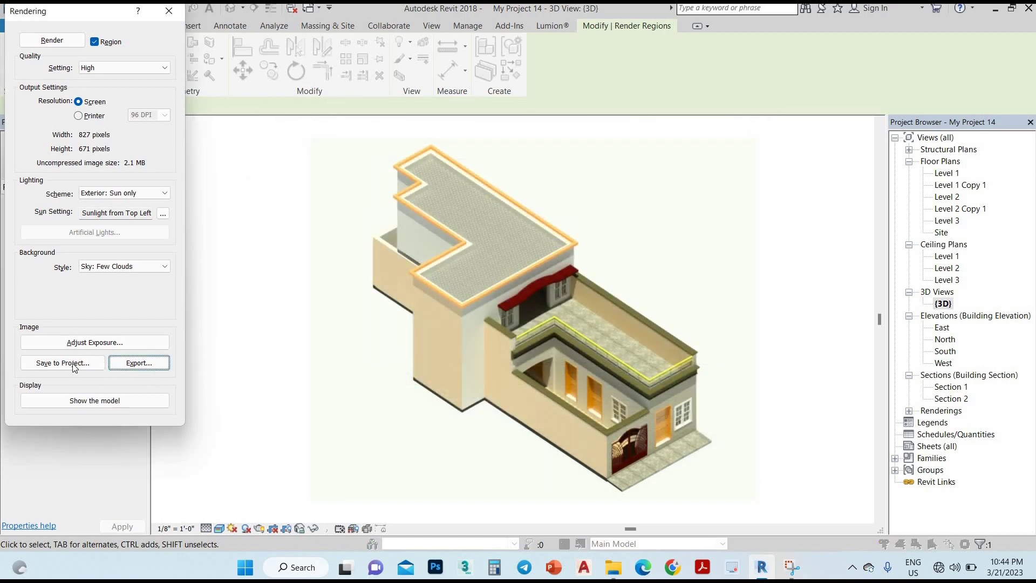
Save the rendering into the project as -3D-_2 and close the Rendering dialog.
{"action": "left_click", "coordinate": [74, 366]}
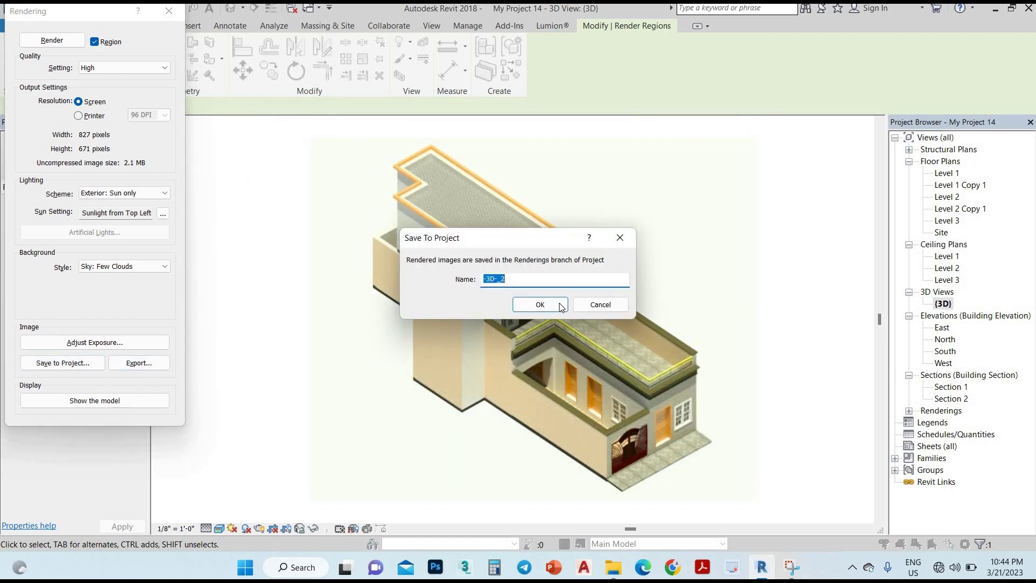
{"action": "left_click", "coordinate": [541, 304]}
{"action": "left_click", "coordinate": [169, 11]}
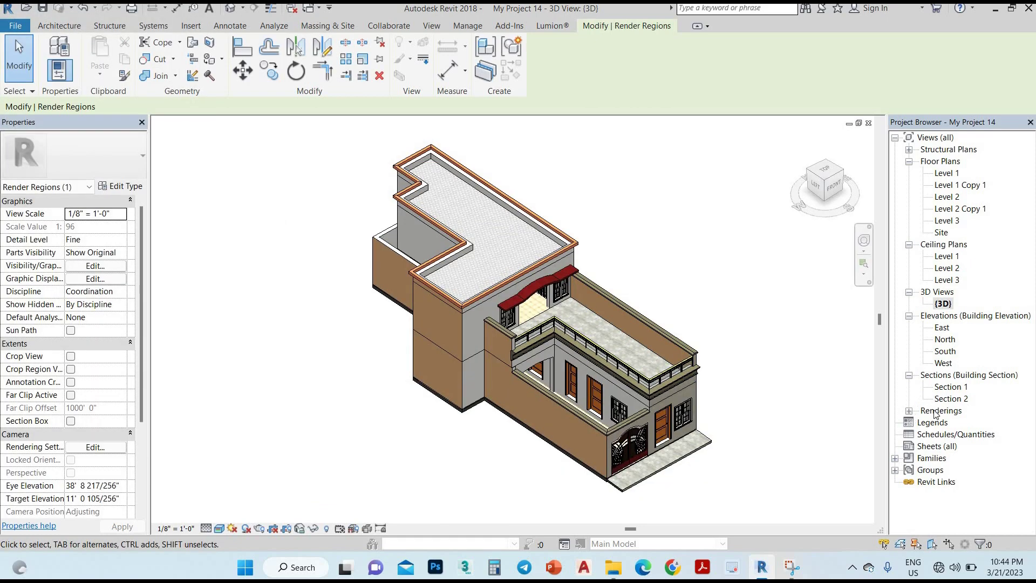
Open renderings -3D-_1 and -3D-_2, and print -3D-_1 to PDF as 15 in folder 114.
{"action": "left_click", "coordinate": [910, 410]}
{"action": "double_click", "coordinate": [944, 422]}
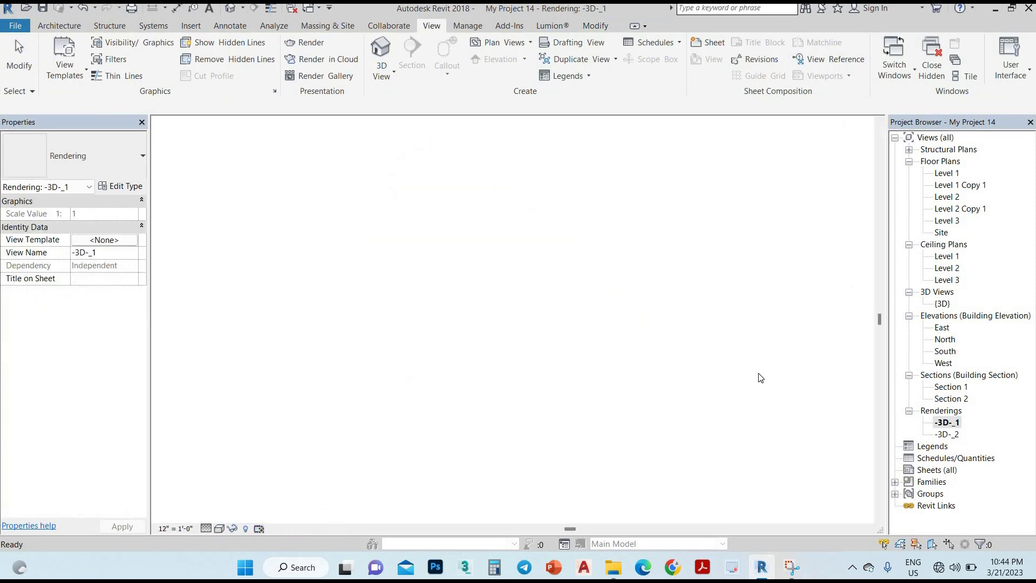
{"action": "double_click", "coordinate": [947, 434]}
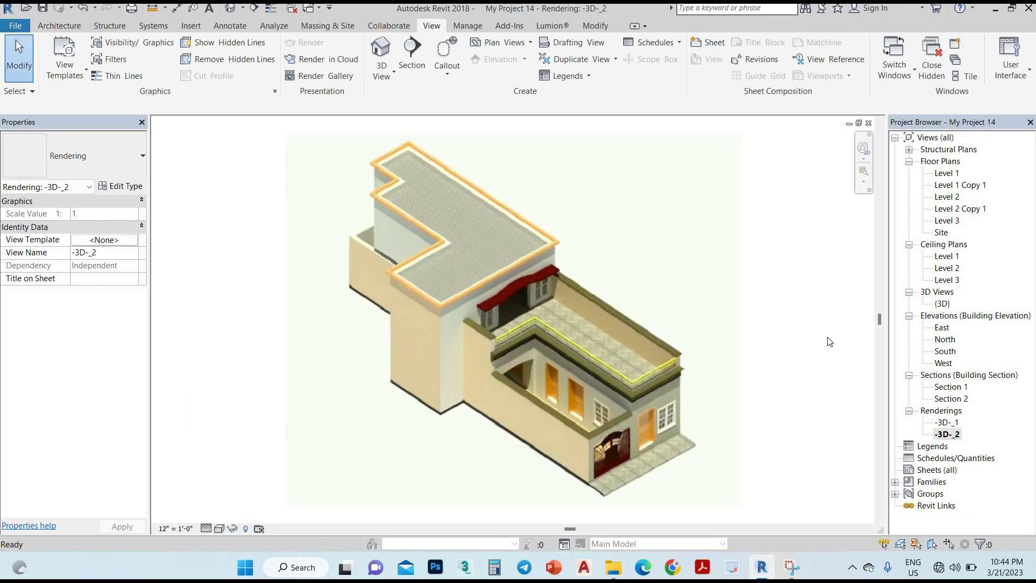
{"action": "key", "text": "ctrl+Tab"}
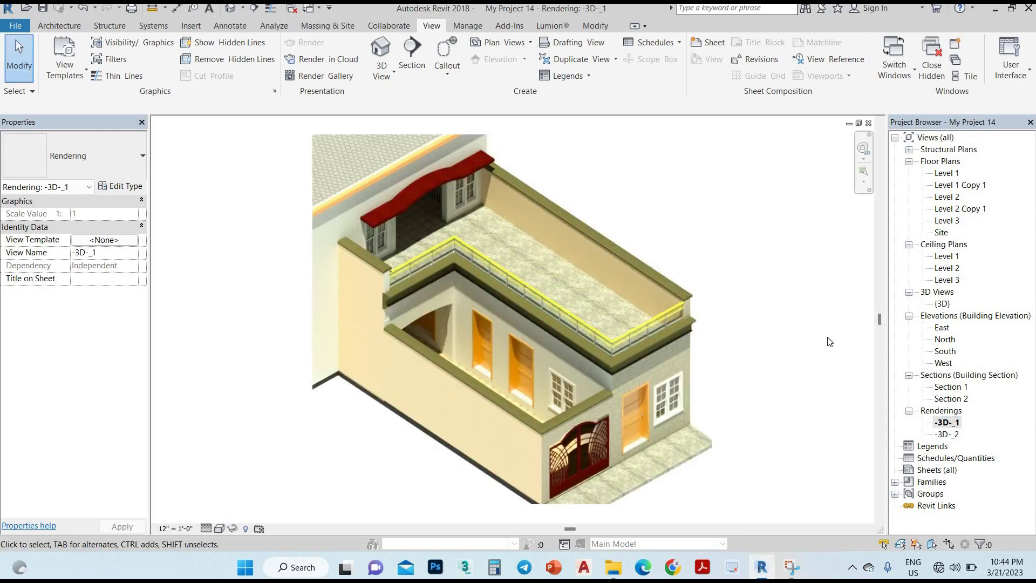
{"action": "key", "text": "ctrl+p"}
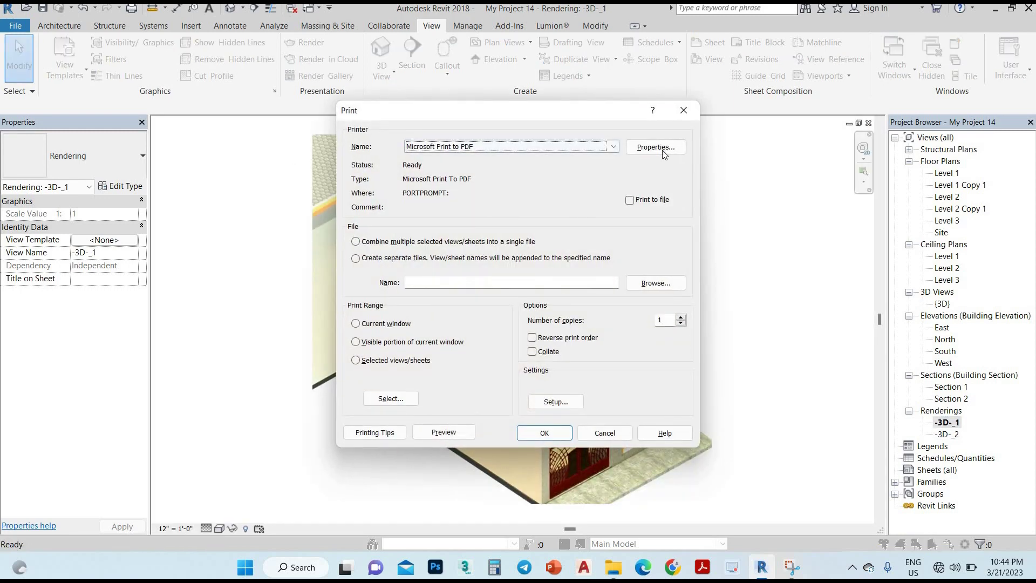
{"action": "left_click", "coordinate": [542, 434]}
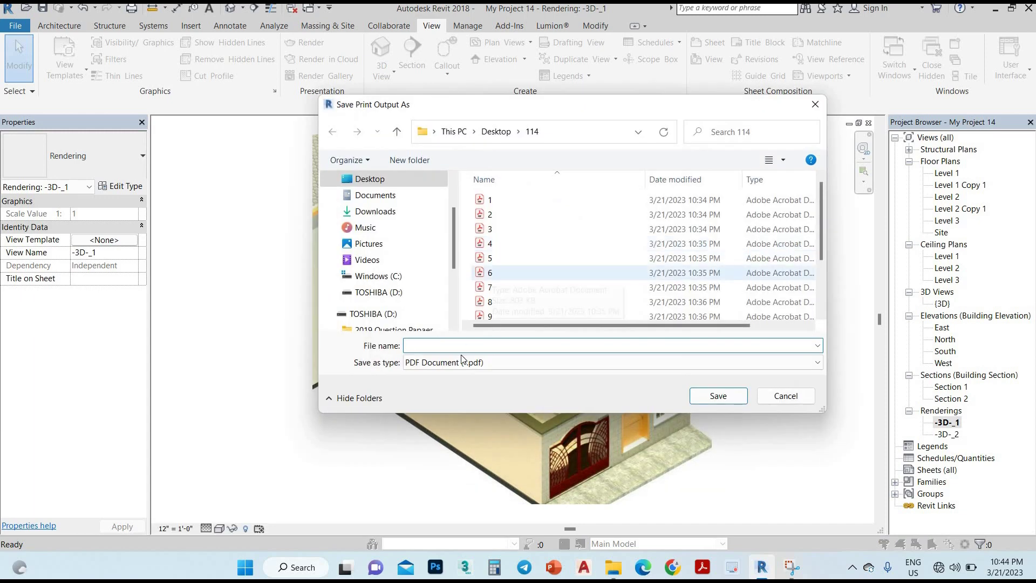
{"action": "scroll", "coordinate": [529, 259], "scroll_direction": "down", "scroll_amount": 2}
{"action": "type", "text": "15"}
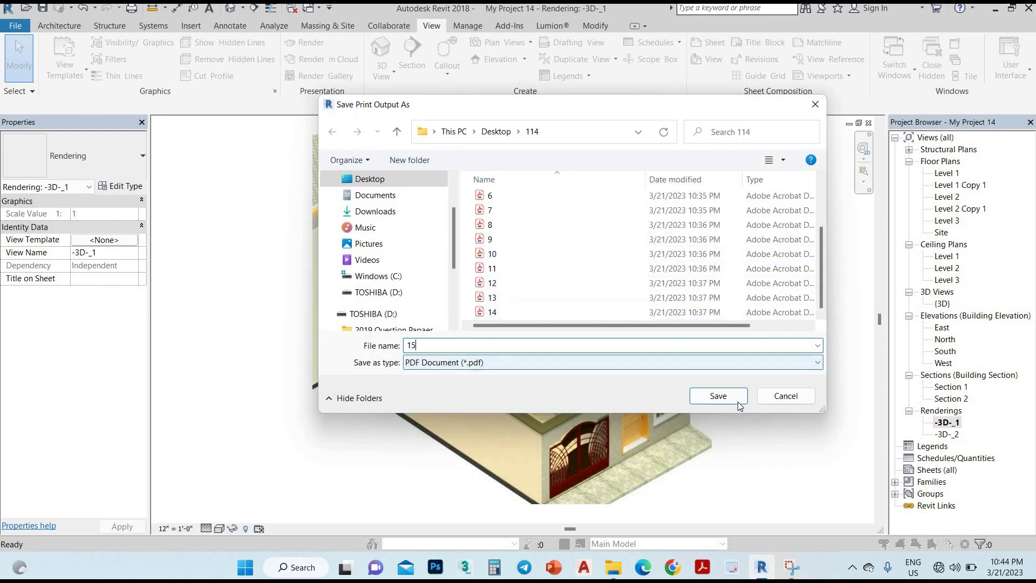
{"action": "left_click", "coordinate": [737, 395]}
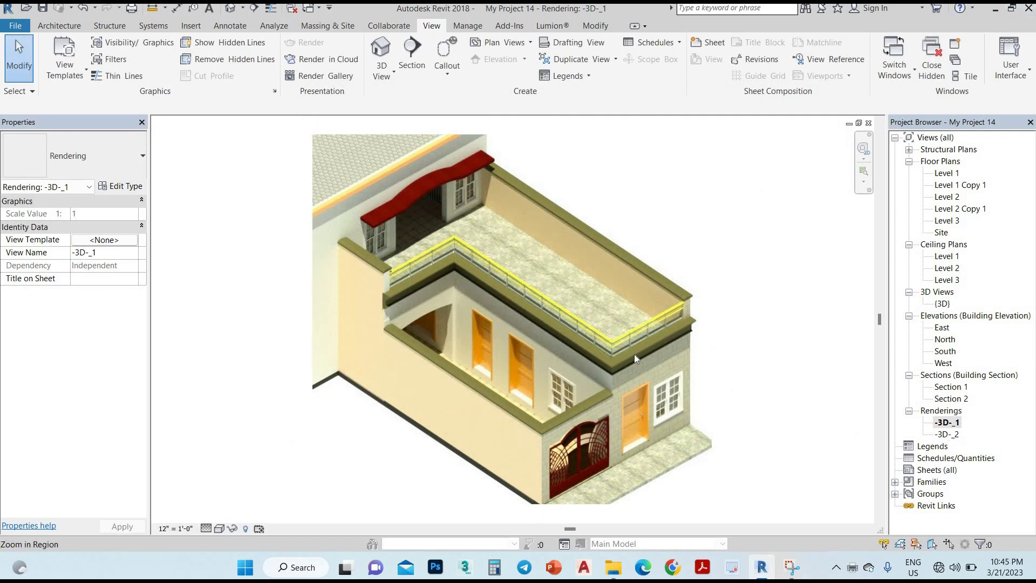
Print rendering -3D-_2 to PDF as 16 in folder 114.
{"action": "key", "text": "ctrl+Tab"}
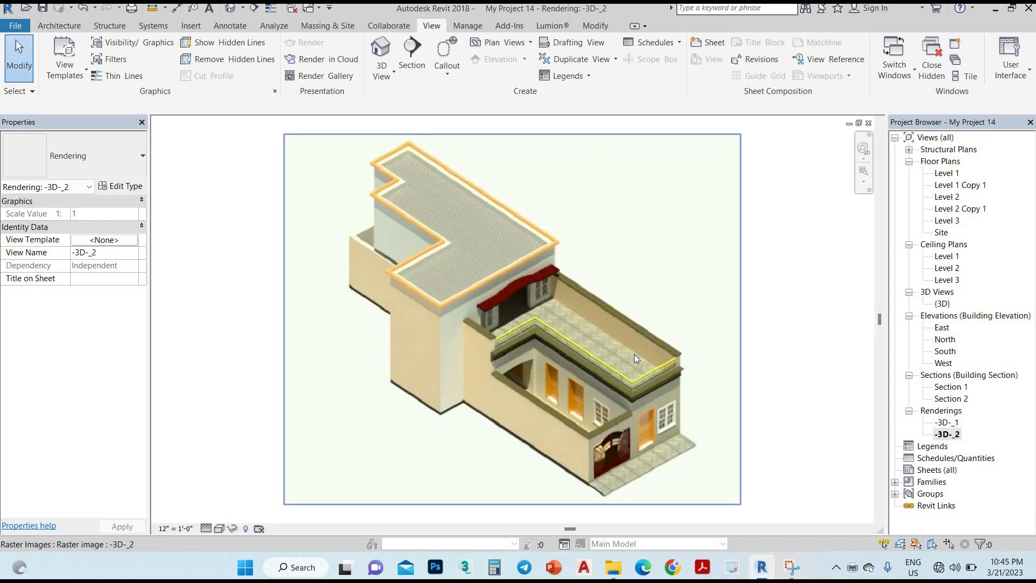
{"action": "key", "text": "ctrl+p"}
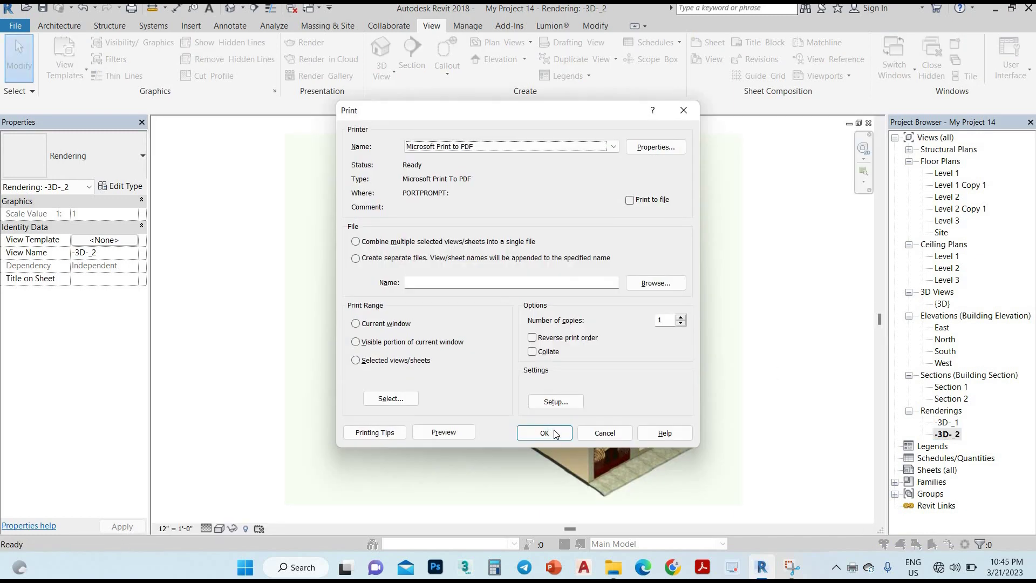
{"action": "left_click", "coordinate": [556, 434]}
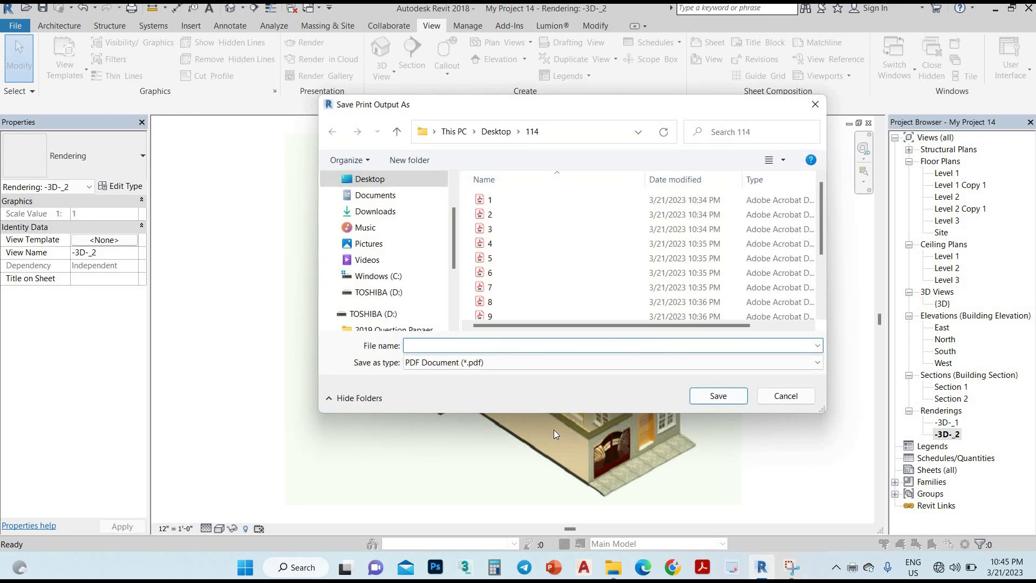
{"action": "type", "text": "16"}
{"action": "left_click", "coordinate": [711, 399]}
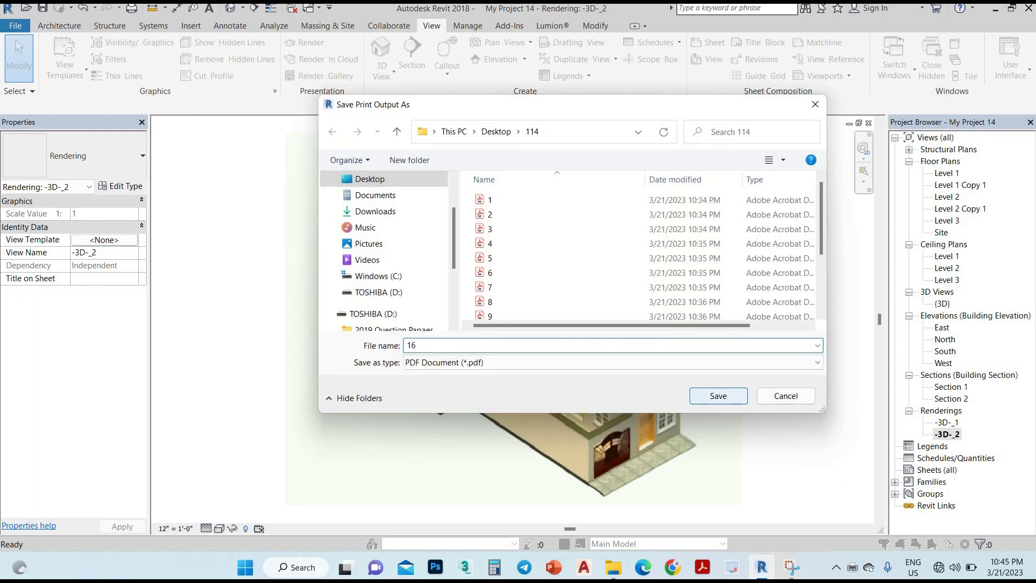
Minimize Revit, open the desktop's 114 folder and open the {3D} JPG.
{"action": "left_click", "coordinate": [997, 12]}
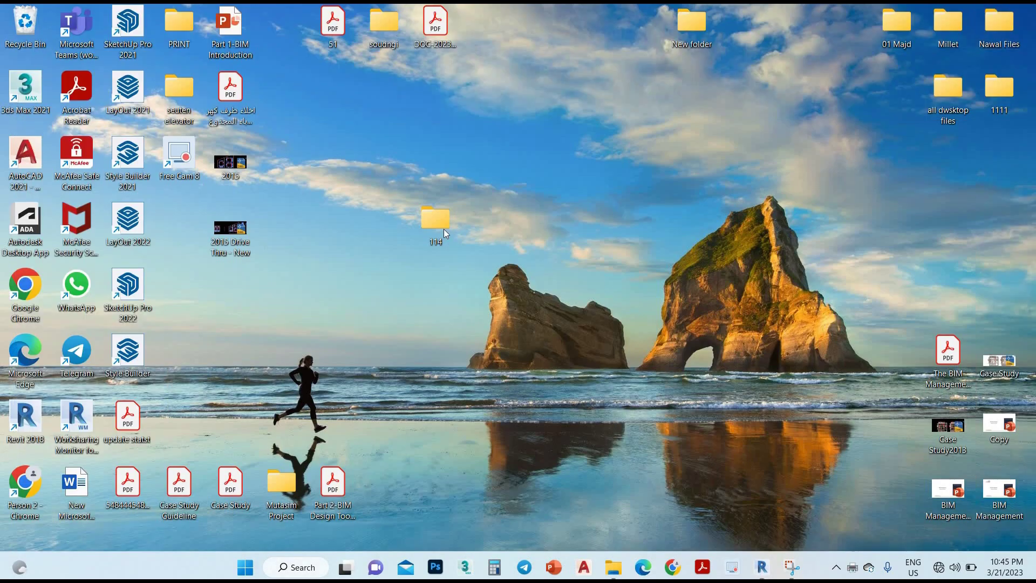
{"action": "double_click", "coordinate": [436, 218]}
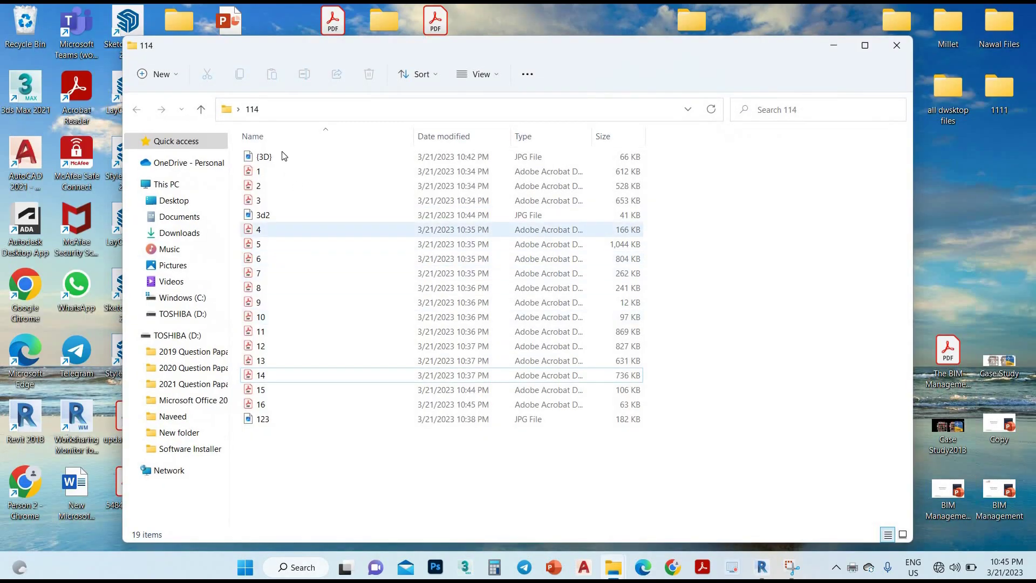
{"action": "double_click", "coordinate": [281, 156]}
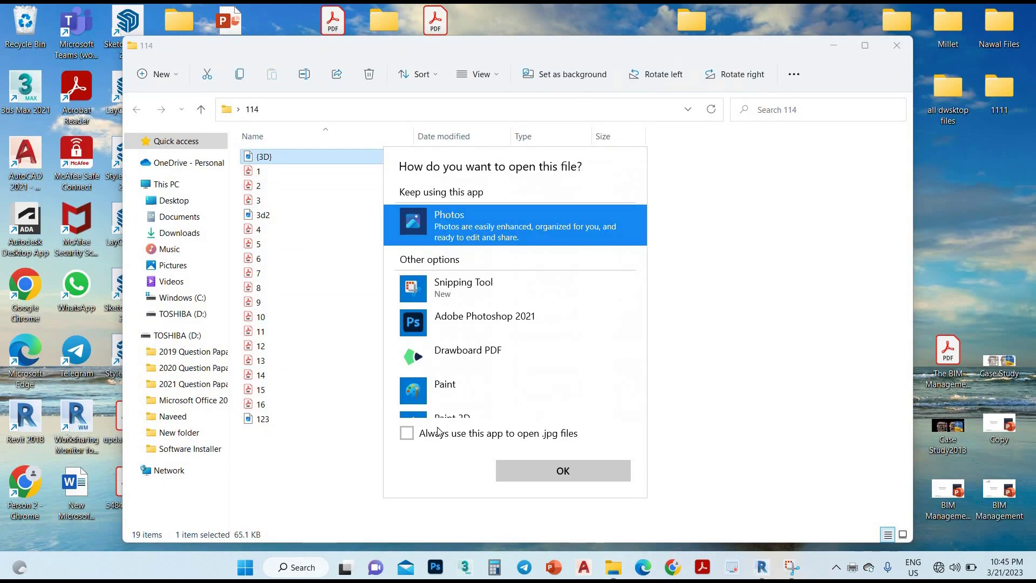
View {3D} in Photos and step through 3d2.jpg to the 123.jpg rendering.
{"action": "left_click", "coordinate": [523, 464]}
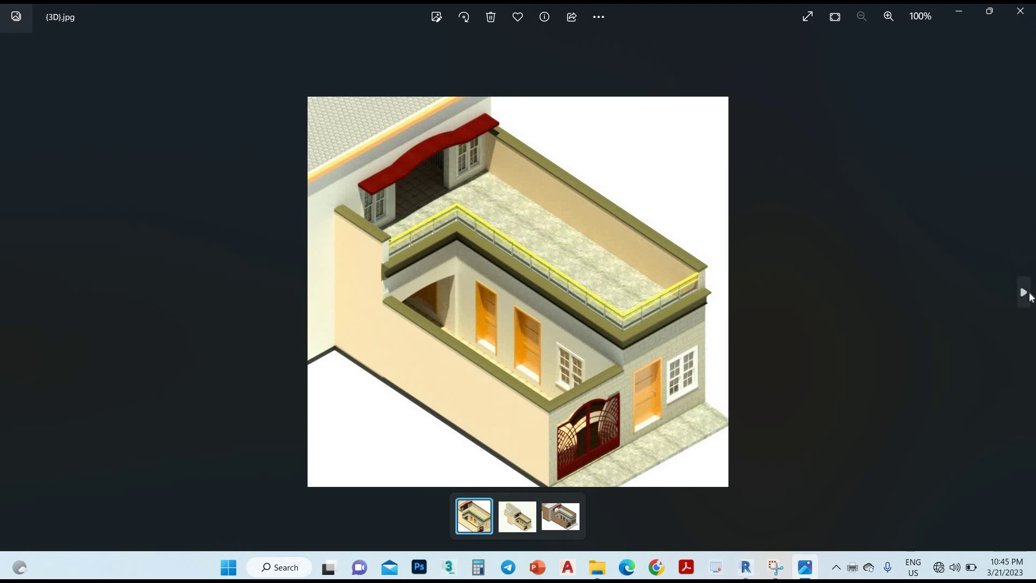
{"action": "left_click", "coordinate": [1024, 293]}
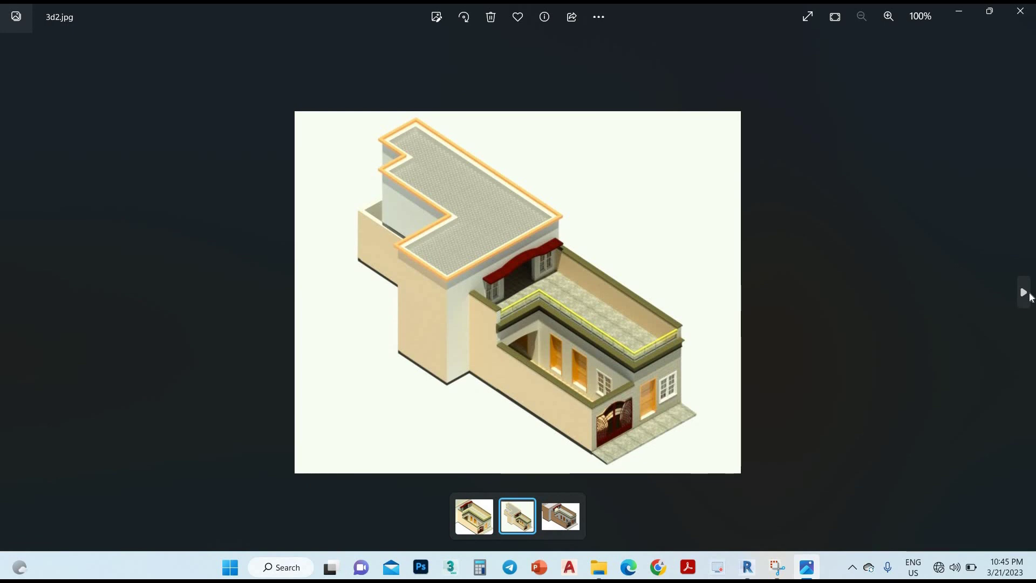
{"action": "left_click", "coordinate": [1028, 294]}
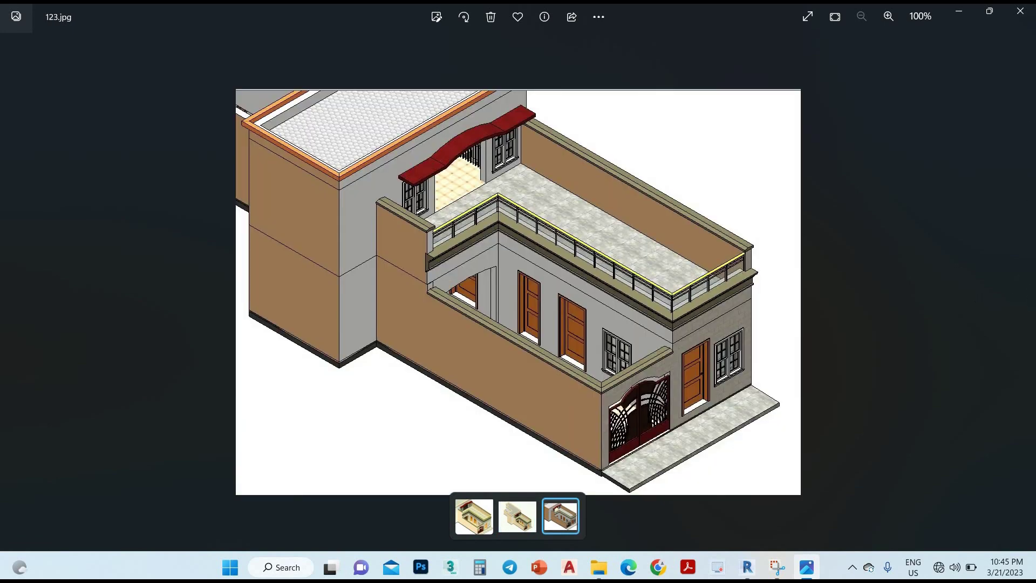
{"action": "key", "text": "alt+F4"}
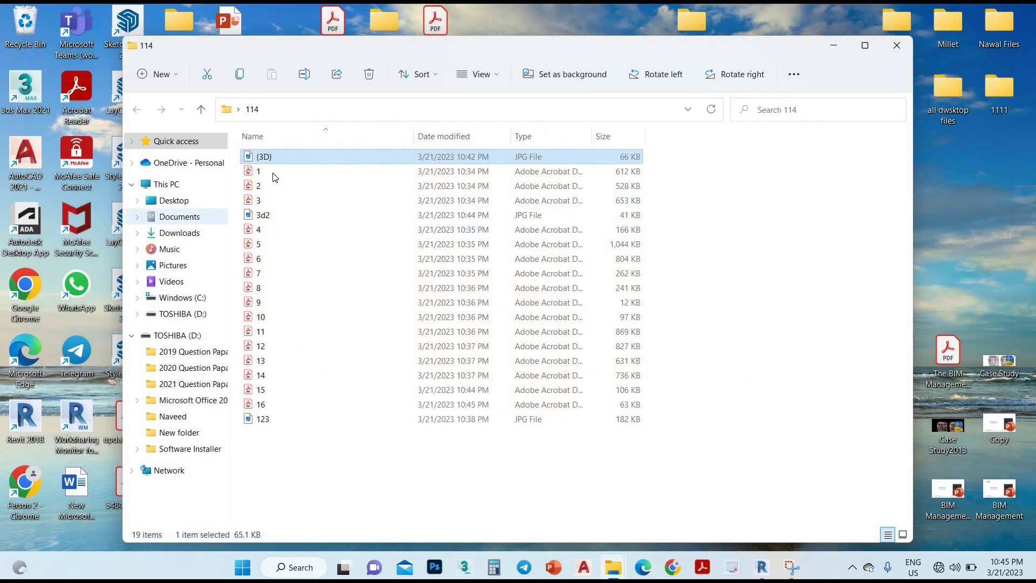
{"action": "left_click", "coordinate": [273, 173]}
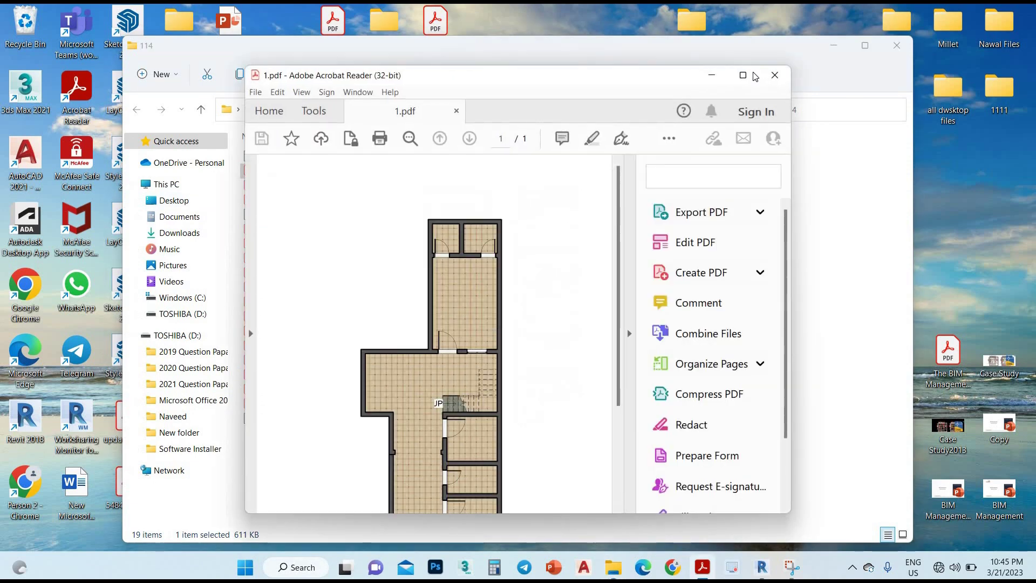
{"action": "scroll", "coordinate": [680, 323], "scroll_direction": "down", "scroll_amount": 3}
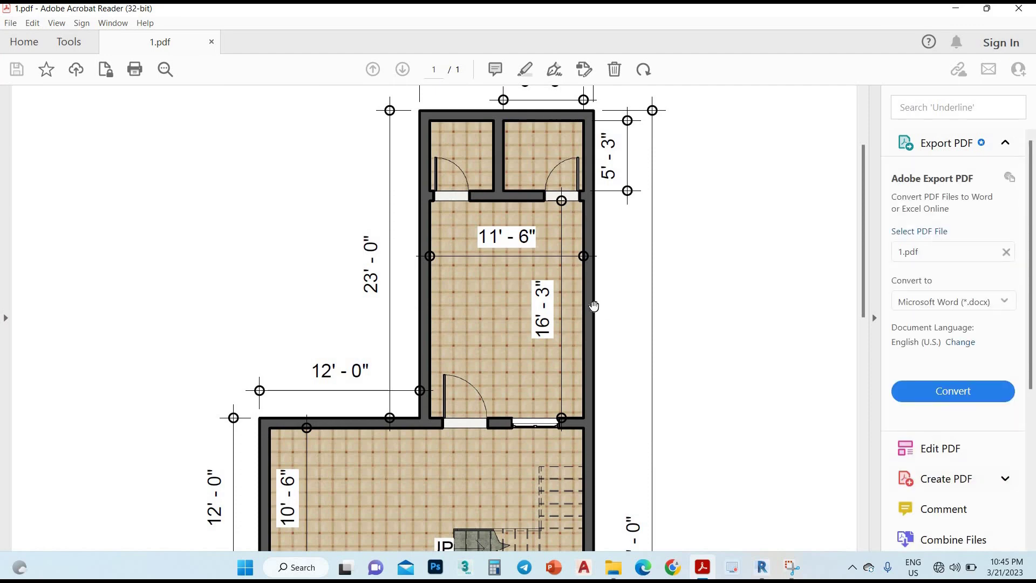
{"action": "scroll", "coordinate": [594, 306], "scroll_direction": "down", "scroll_amount": 2, "text": "ctrl"}
{"action": "scroll", "coordinate": [594, 306], "scroll_direction": "down", "scroll_amount": 2, "text": "ctrl"}
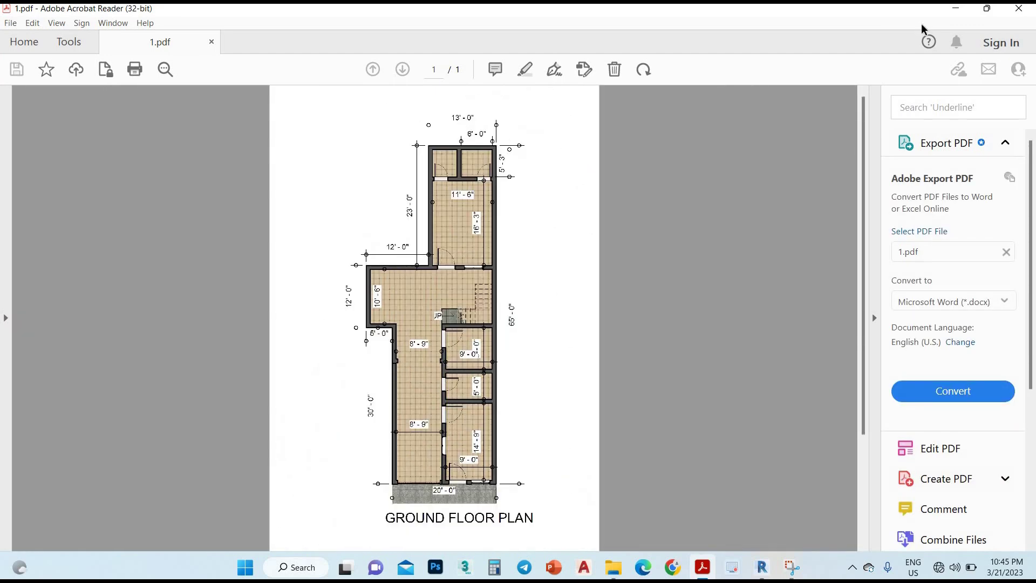
{"action": "left_click", "coordinate": [1019, 8]}
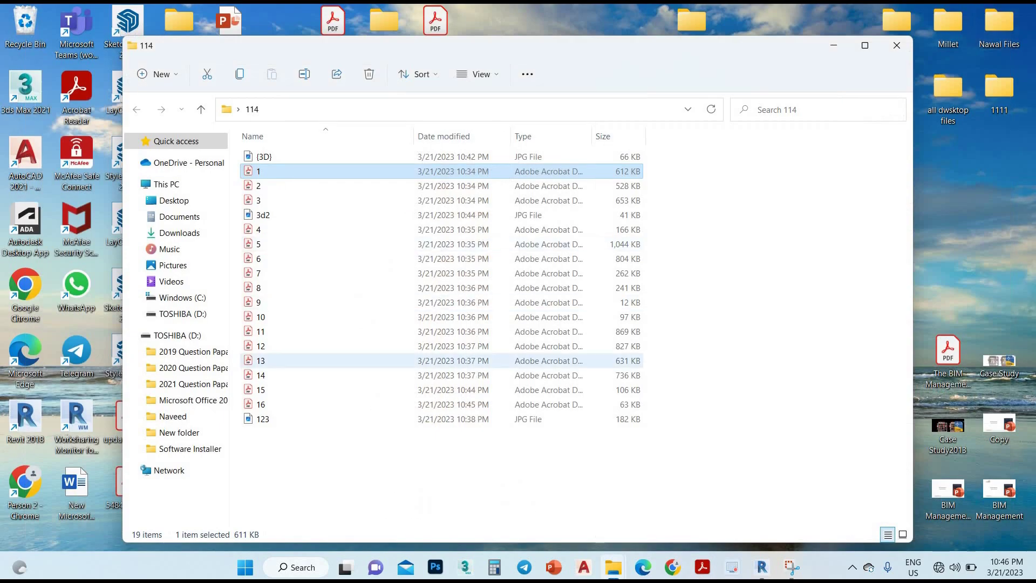
Search 'love pdf' in a maximized Chrome window, then show the Wi-Fi network list.
{"action": "left_click", "coordinate": [671, 567]}
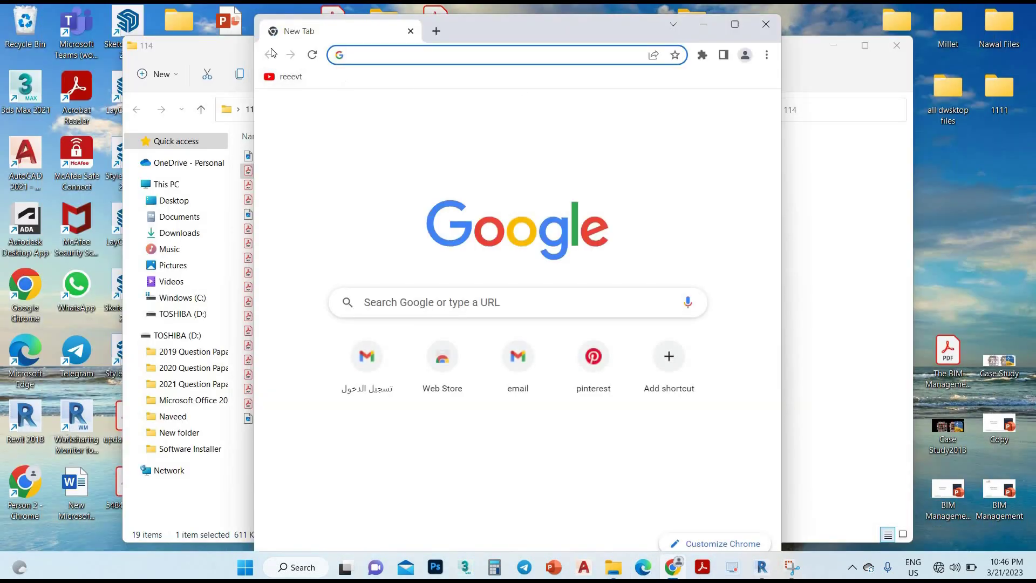
{"action": "left_click", "coordinate": [734, 23]}
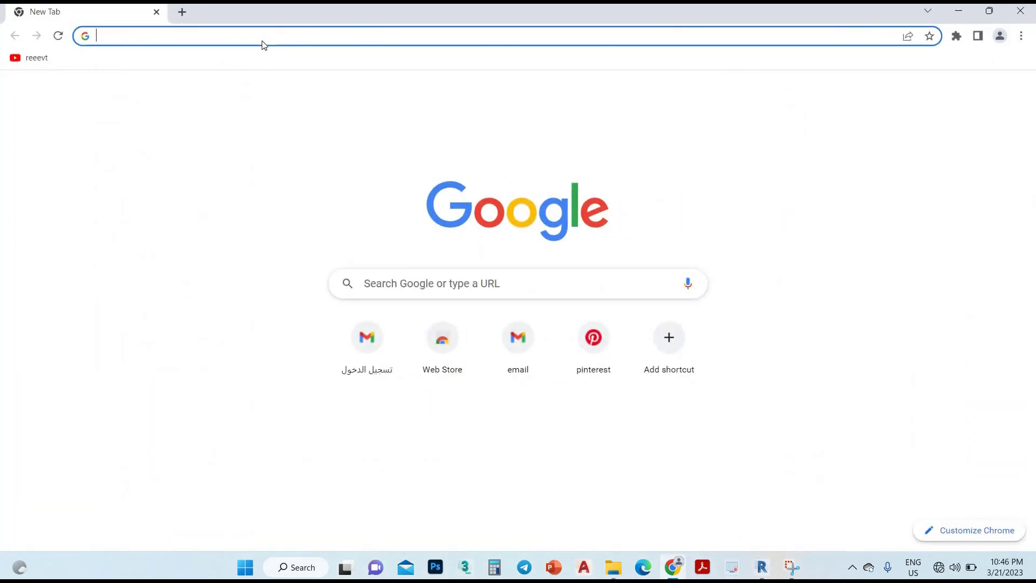
{"action": "type", "text": "love"}
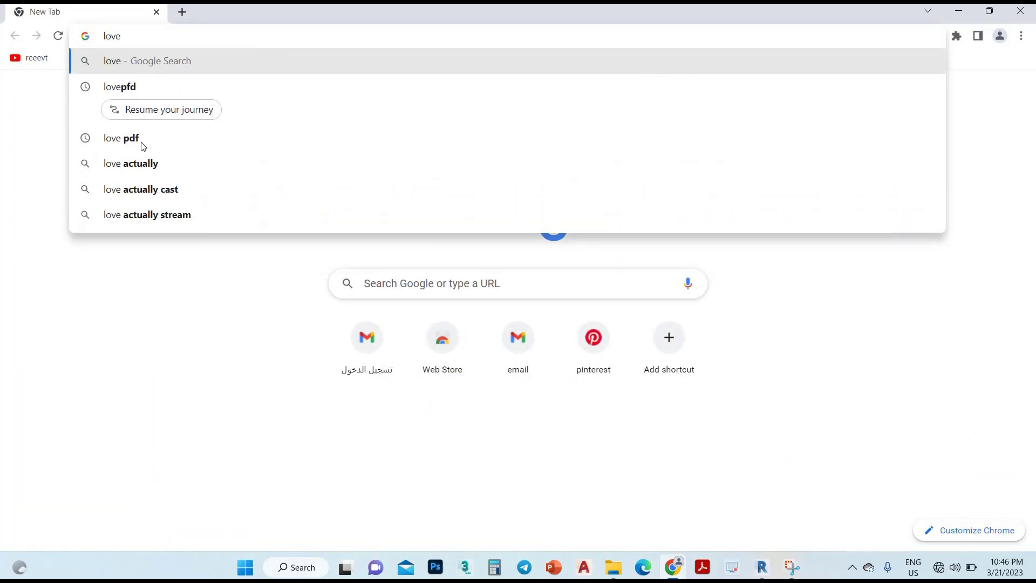
{"action": "left_click", "coordinate": [142, 141]}
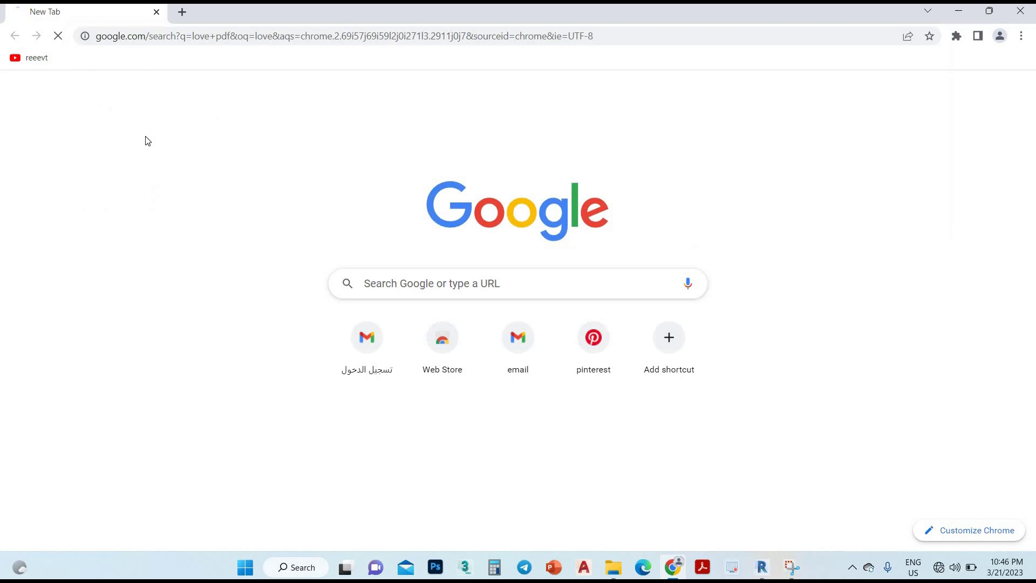
{"action": "left_click", "coordinate": [939, 572]}
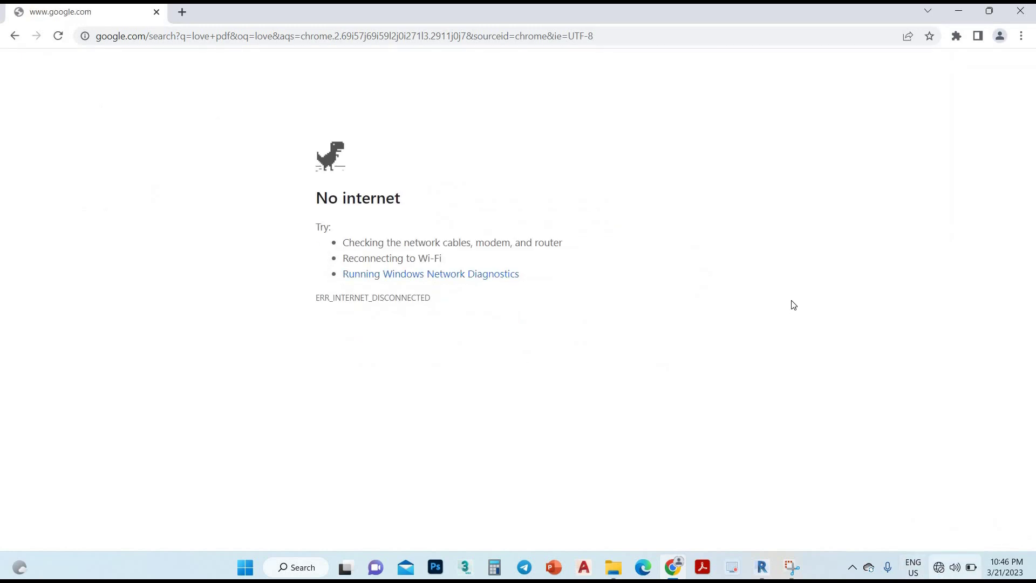
{"action": "left_click", "coordinate": [849, 310]}
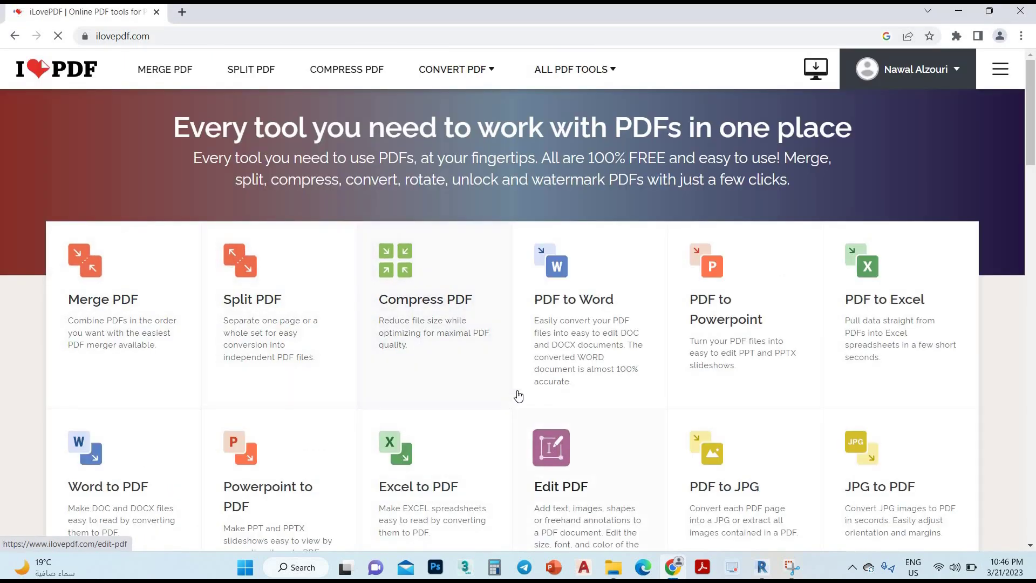
Browse the iLovePDF tools, view the JPG to PDF page, then return to the tool list.
{"action": "scroll", "coordinate": [740, 370], "scroll_direction": "down", "scroll_amount": 2}
{"action": "scroll", "coordinate": [867, 235], "scroll_direction": "down", "scroll_amount": 3}
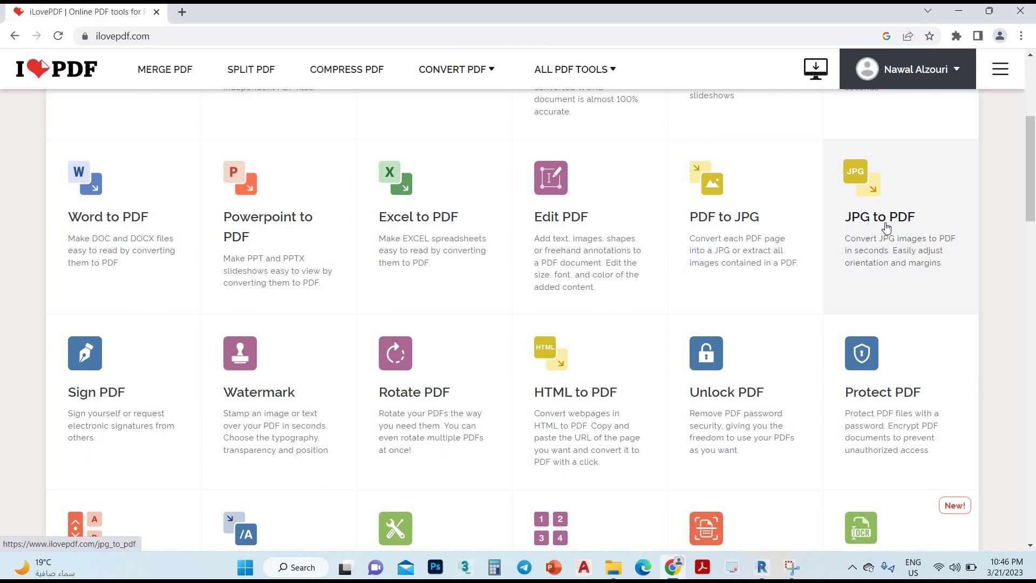
{"action": "left_click", "coordinate": [798, 249]}
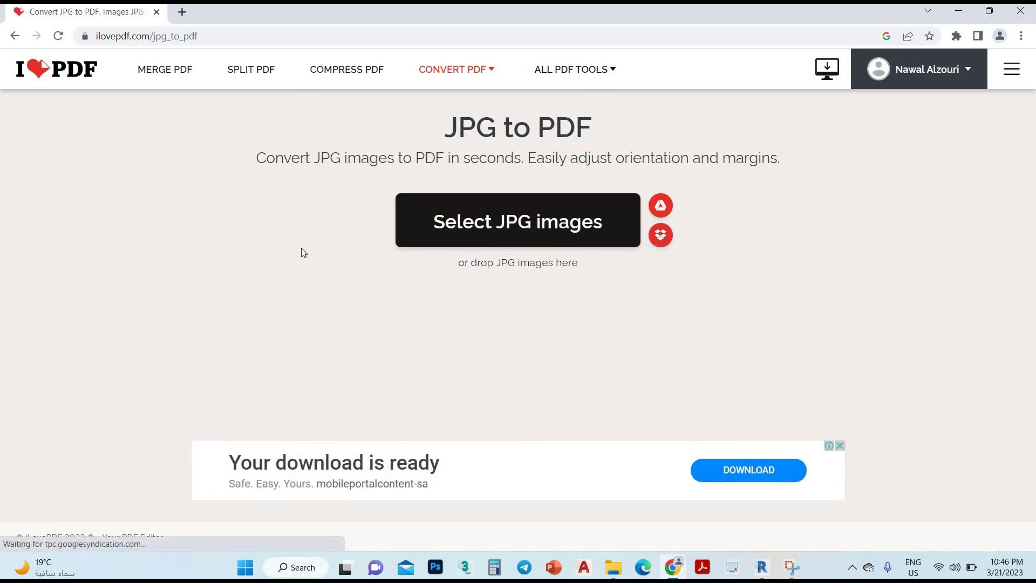
{"action": "left_click", "coordinate": [16, 35]}
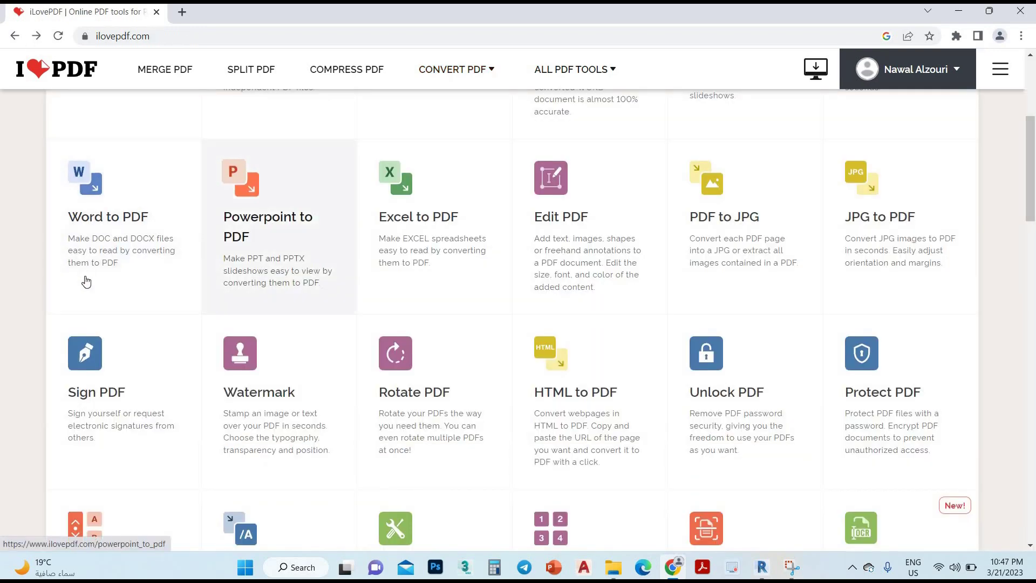
{"action": "scroll", "coordinate": [89, 291], "scroll_direction": "up", "scroll_amount": 5}
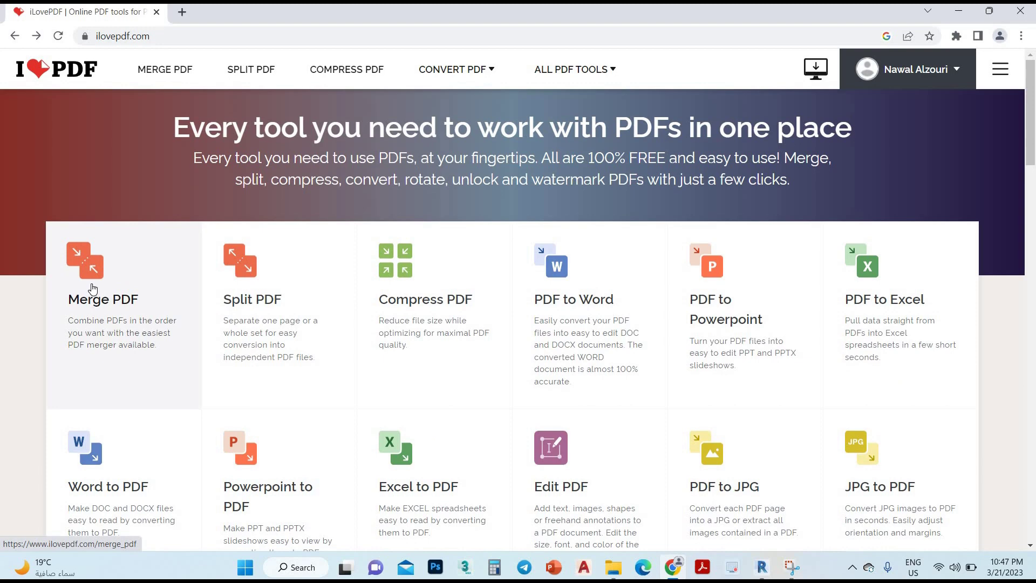
Open Merge PDF and upload all sixteen PDFs from the 114 folder.
{"action": "left_click", "coordinate": [124, 301]}
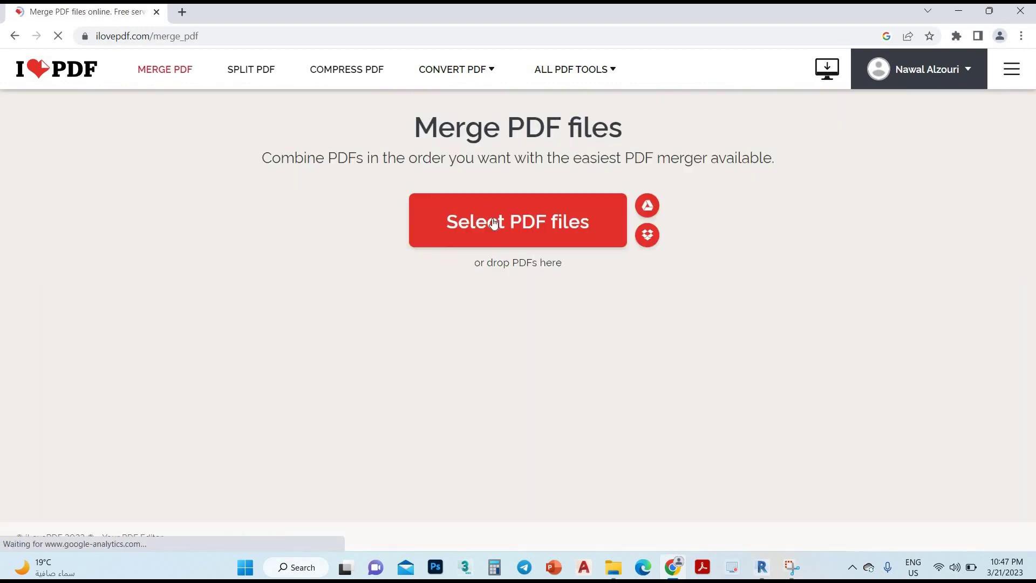
{"action": "left_click", "coordinate": [494, 219]}
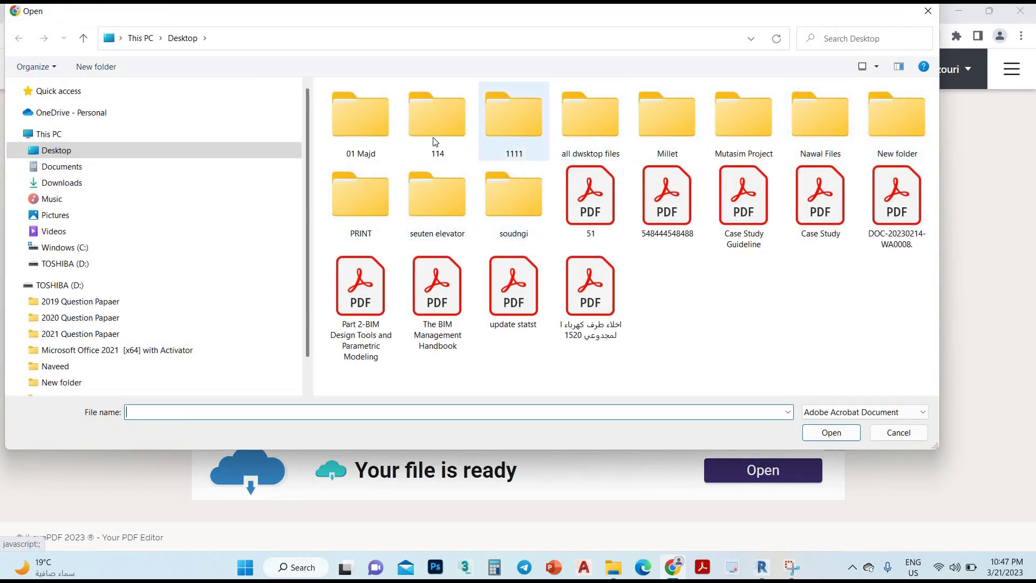
{"action": "double_click", "coordinate": [435, 122]}
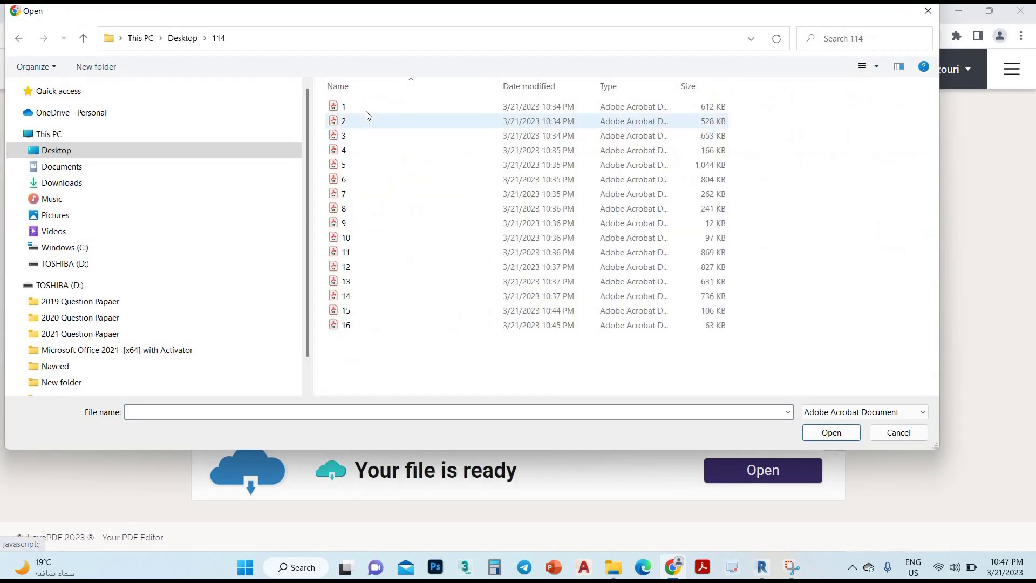
{"action": "left_click", "coordinate": [366, 111]}
{"action": "key", "text": "ctrl+a"}
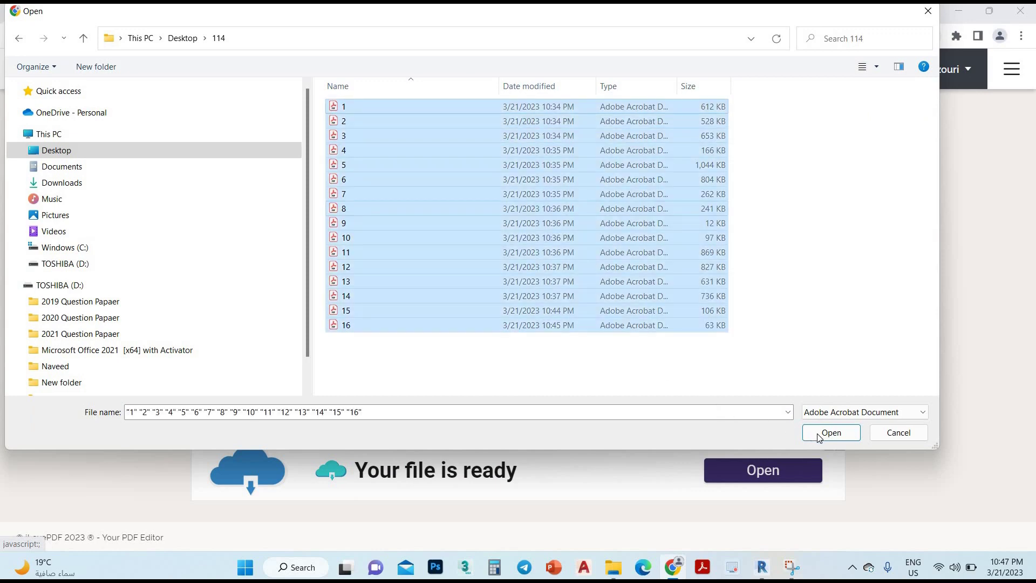
{"action": "left_click", "coordinate": [819, 435]}
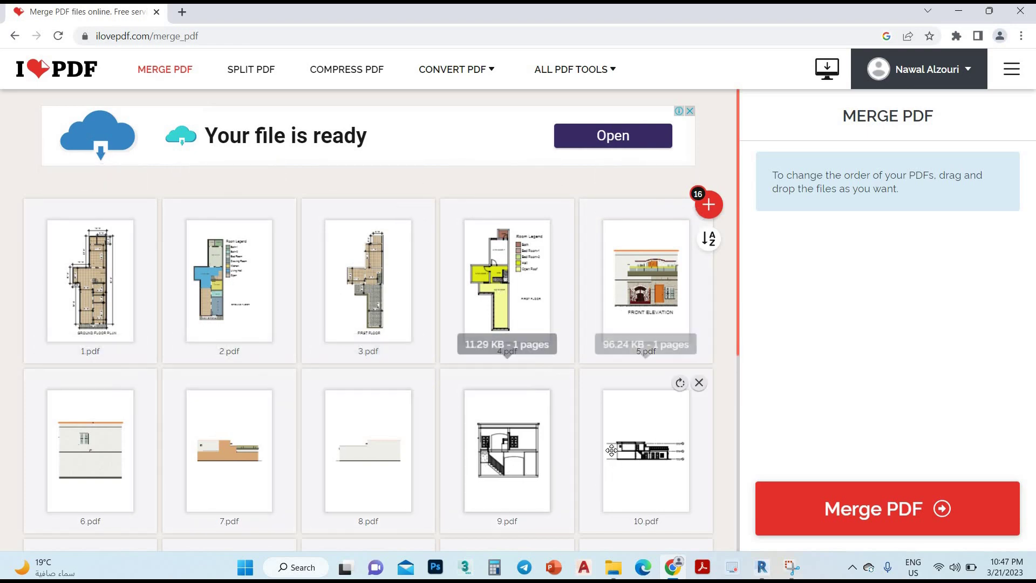
Drag the first 3D-view thumbnails, including 11.pdf, to the front of the merge grid.
{"action": "scroll", "coordinate": [431, 454], "scroll_direction": "down", "scroll_amount": 2}
{"action": "scroll", "coordinate": [292, 432], "scroll_direction": "down", "scroll_amount": 2}
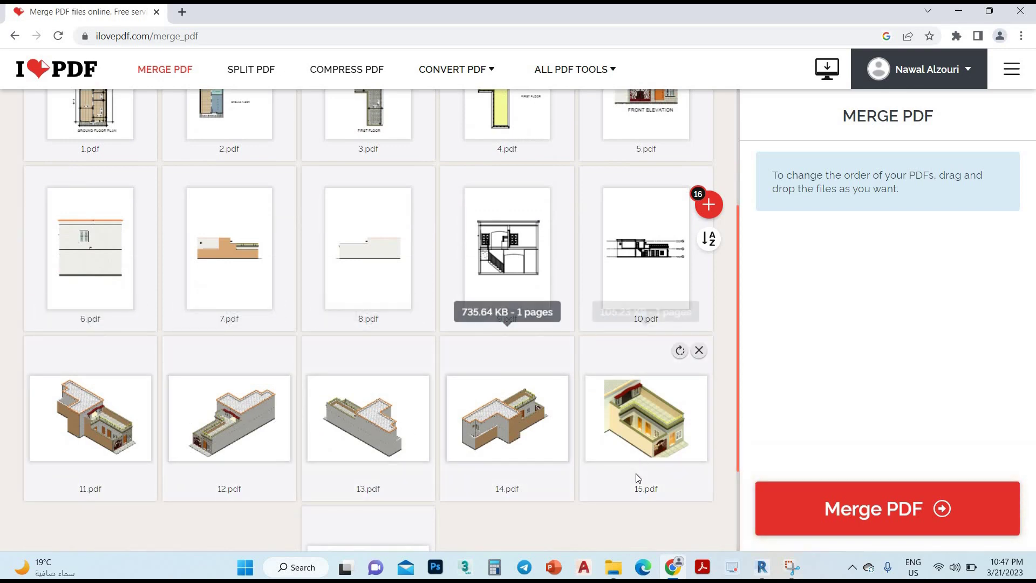
{"action": "scroll", "coordinate": [607, 480], "scroll_direction": "down", "scroll_amount": 2}
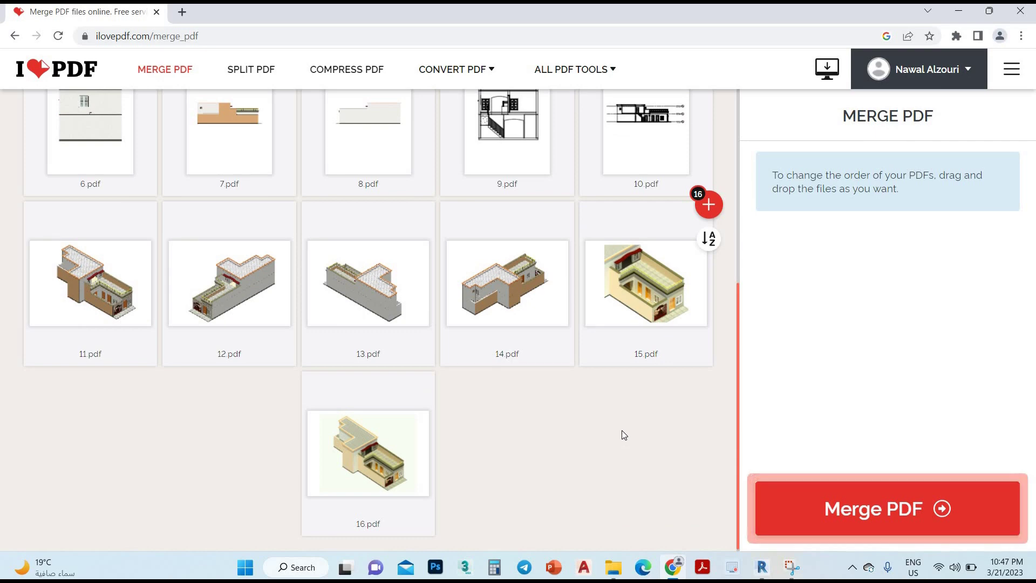
{"action": "scroll", "coordinate": [632, 426], "scroll_direction": "up", "scroll_amount": 2}
{"action": "mouse_move", "coordinate": [645, 248]}
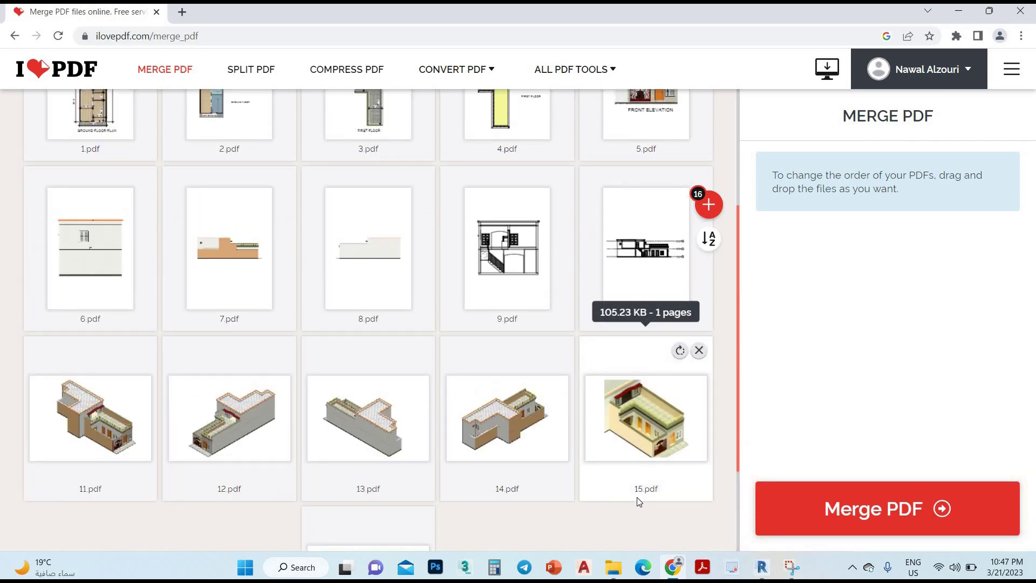
{"action": "left_click_drag", "start_coordinate": [638, 502], "coordinate": [227, 254]}
{"action": "scroll", "coordinate": [229, 183], "scroll_direction": "down", "scroll_amount": 5}
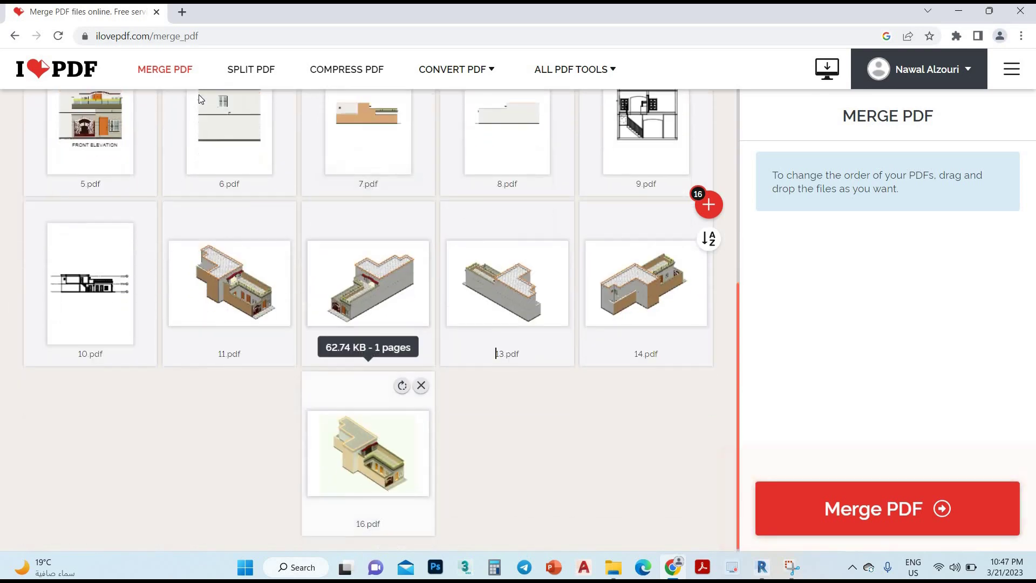
{"action": "left_click_drag", "start_coordinate": [368, 454], "coordinate": [204, 242]}
{"action": "scroll", "coordinate": [386, 400], "scroll_direction": "down", "scroll_amount": 2}
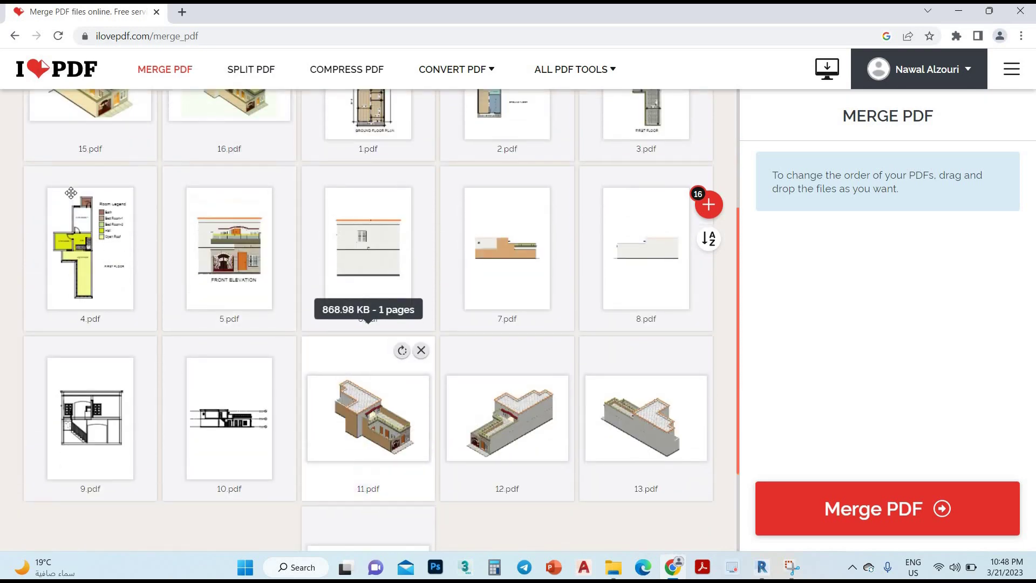
{"action": "scroll", "coordinate": [71, 193], "scroll_direction": "up", "scroll_amount": 2}
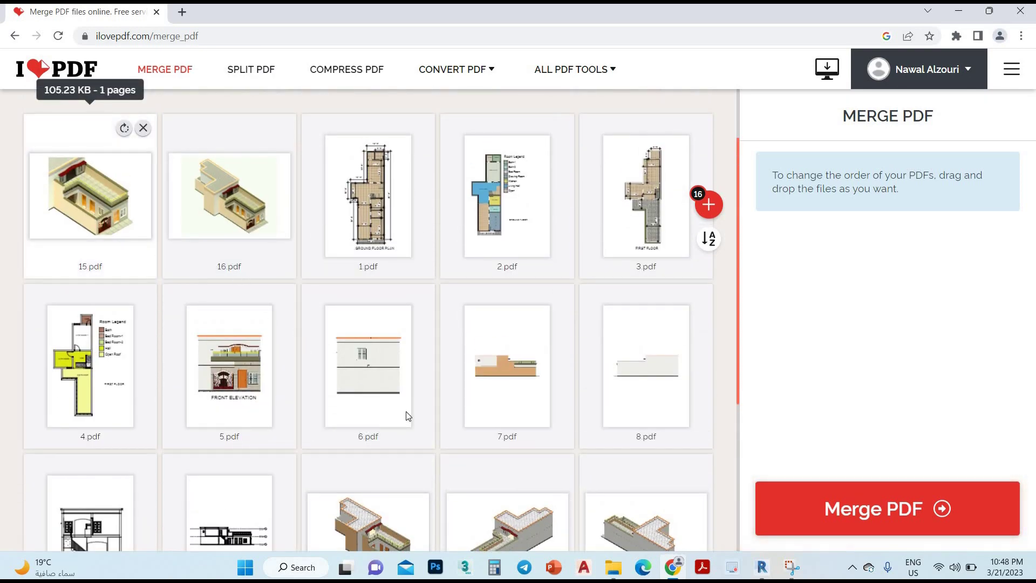
{"action": "scroll", "coordinate": [407, 415], "scroll_direction": "down", "scroll_amount": 3}
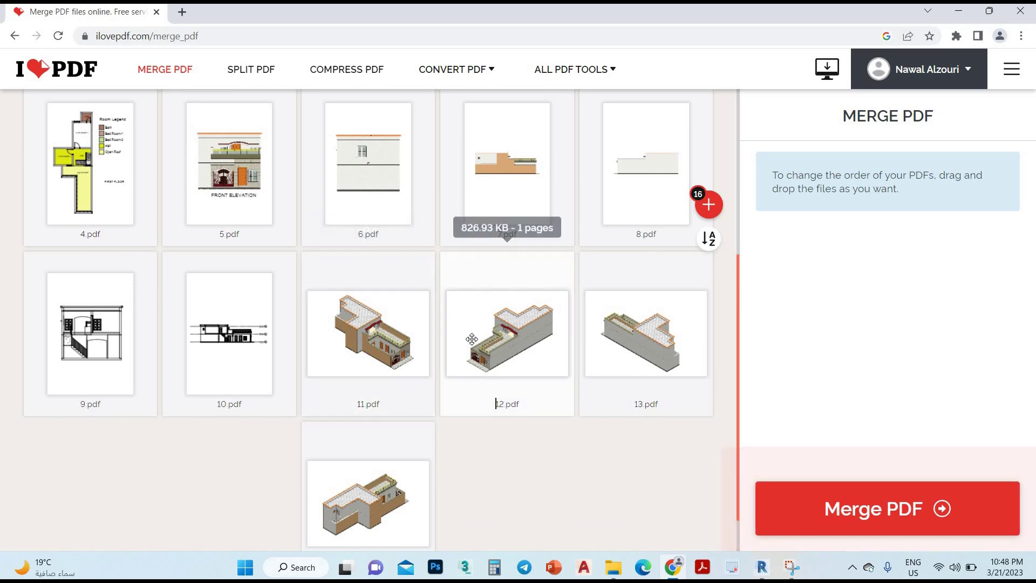
{"action": "left_click_drag", "start_coordinate": [369, 335], "coordinate": [510, 205]}
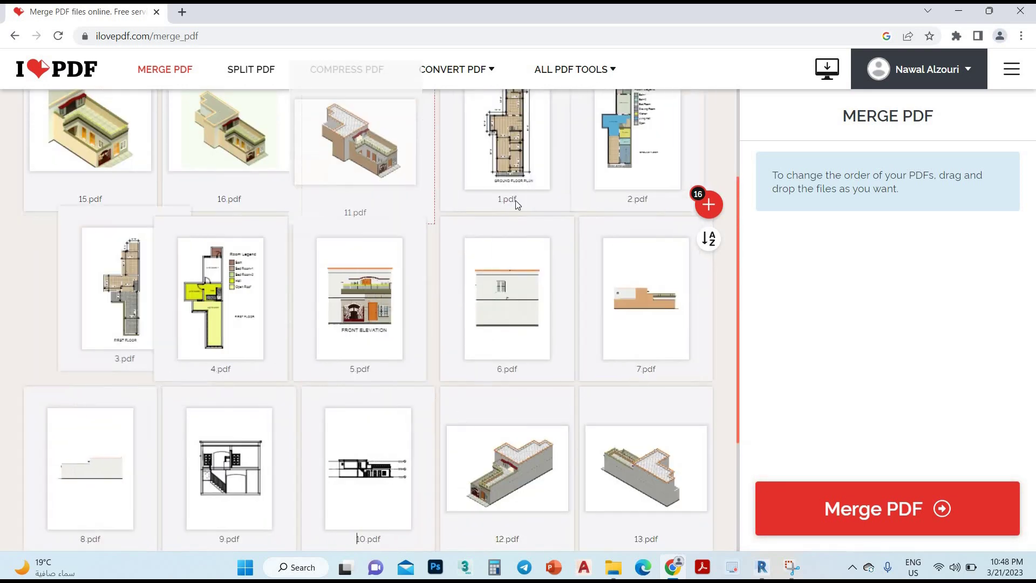
Move 12.pdf, 13.pdf and 14.pdf into the top rows ahead of 1.pdf.
{"action": "left_click_drag", "start_coordinate": [508, 469], "coordinate": [507, 162]}
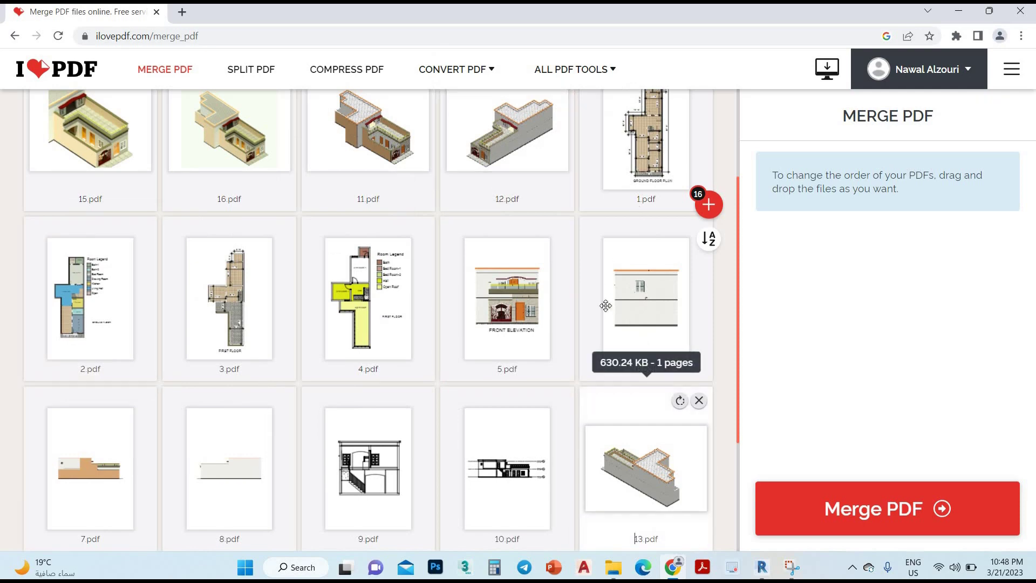
{"action": "left_click_drag", "start_coordinate": [646, 469], "coordinate": [621, 178]}
{"action": "scroll", "coordinate": [555, 390], "scroll_direction": "down", "scroll_amount": 3}
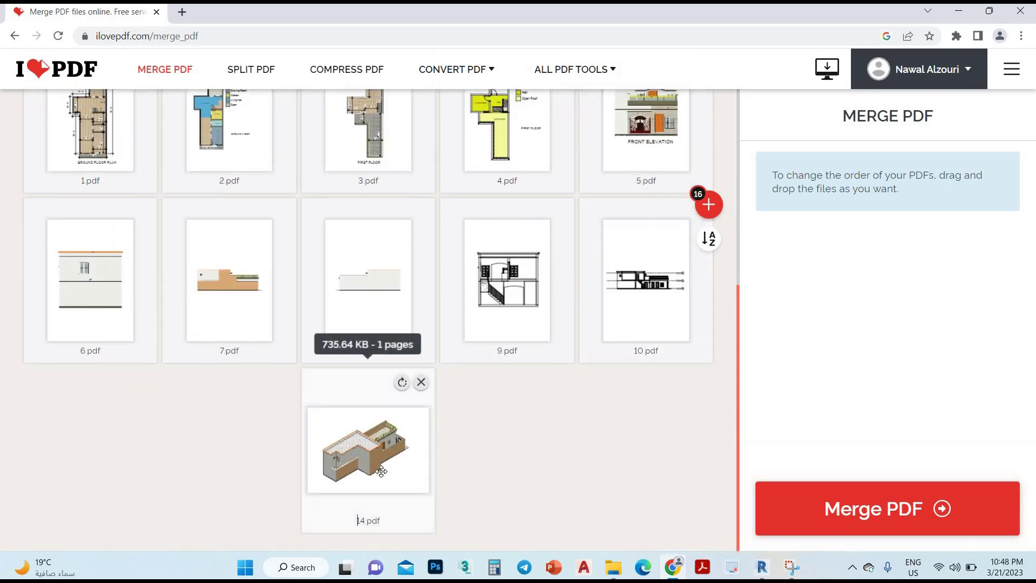
{"action": "mouse_move", "coordinate": [378, 493]}
{"action": "left_mouse_down"}
{"action": "mouse_move", "coordinate": [115, 186]}
{"action": "mouse_move", "coordinate": [120, 201]}
{"action": "mouse_move", "coordinate": [111, 200]}
{"action": "left_mouse_up"}
{"action": "scroll", "coordinate": [172, 216], "scroll_direction": "up", "scroll_amount": 3}
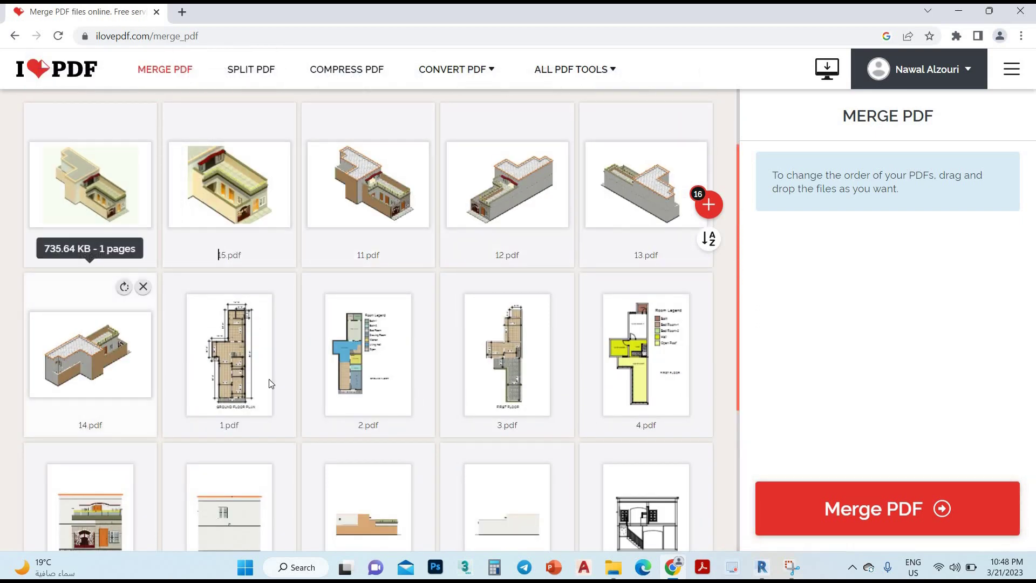
{"action": "scroll", "coordinate": [378, 356], "scroll_direction": "down", "scroll_amount": 4}
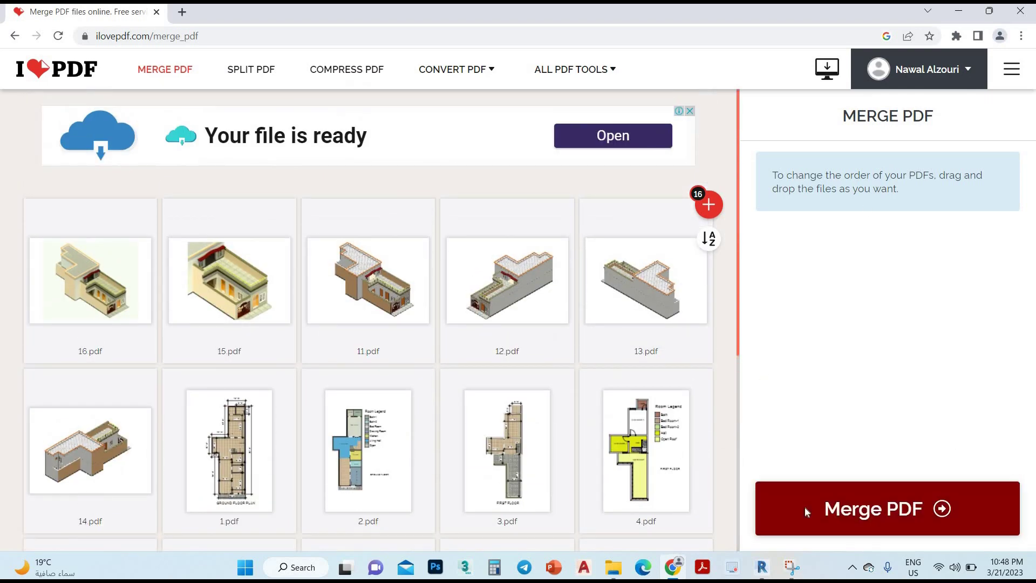
Merge the reordered PDFs into 16_merged.pdf and download it.
{"action": "left_click", "coordinate": [804, 508]}
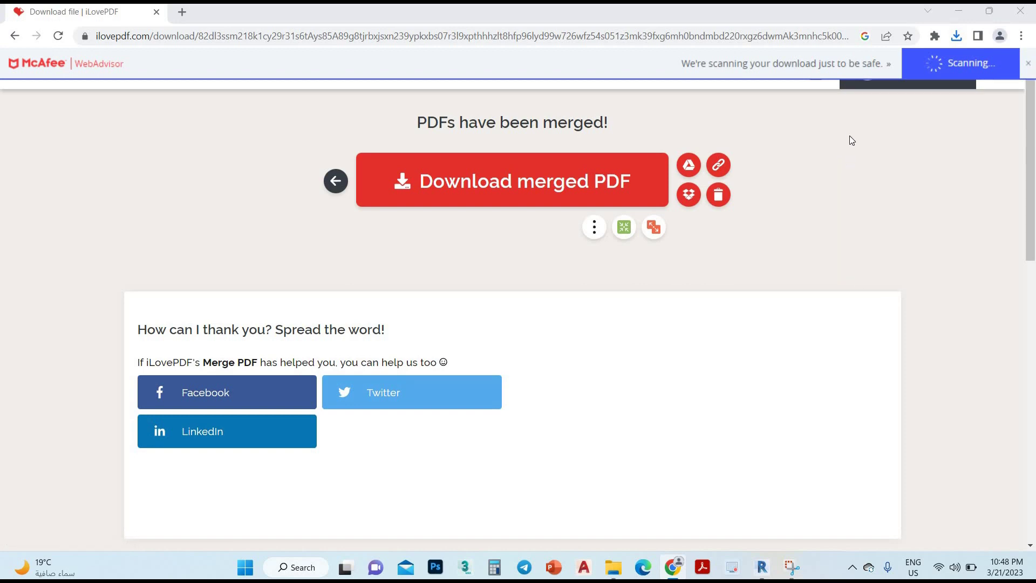
Open 16_merged.pdf from Downloads in a maximized Acrobat Reader window.
{"action": "left_click", "coordinate": [960, 15]}
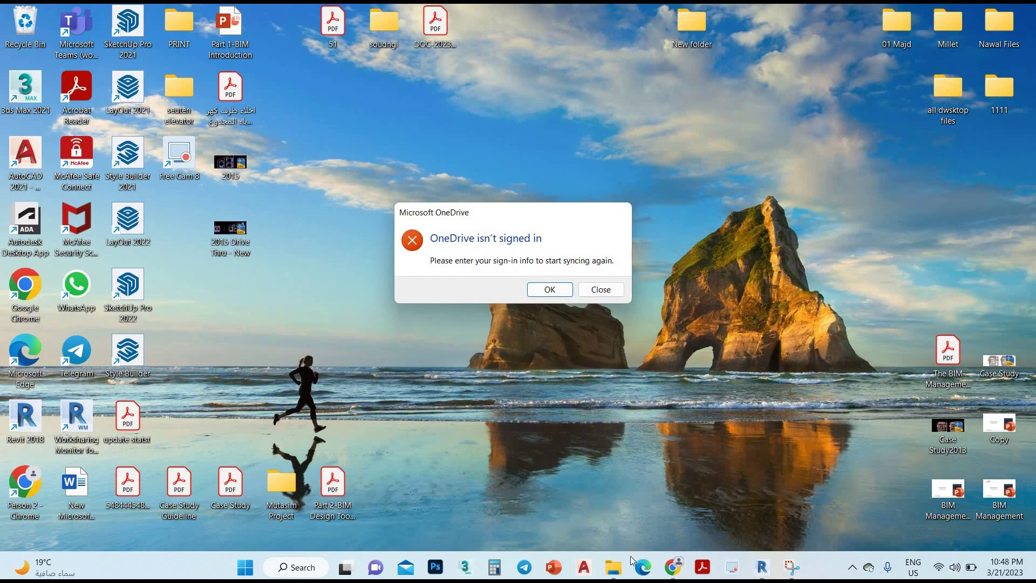
{"action": "left_click", "coordinate": [601, 290]}
{"action": "left_click", "coordinate": [614, 567]}
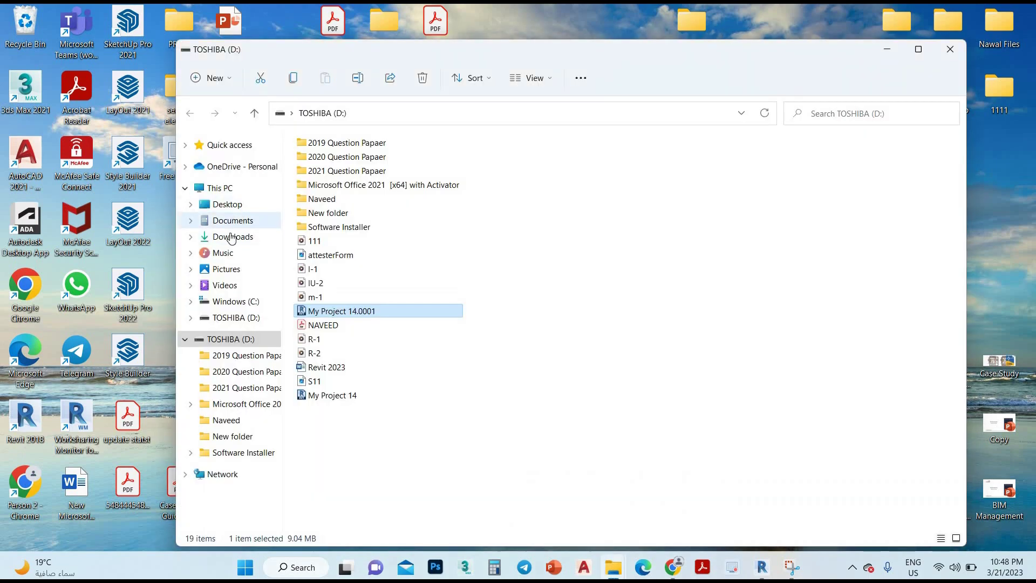
{"action": "left_click", "coordinate": [232, 237]}
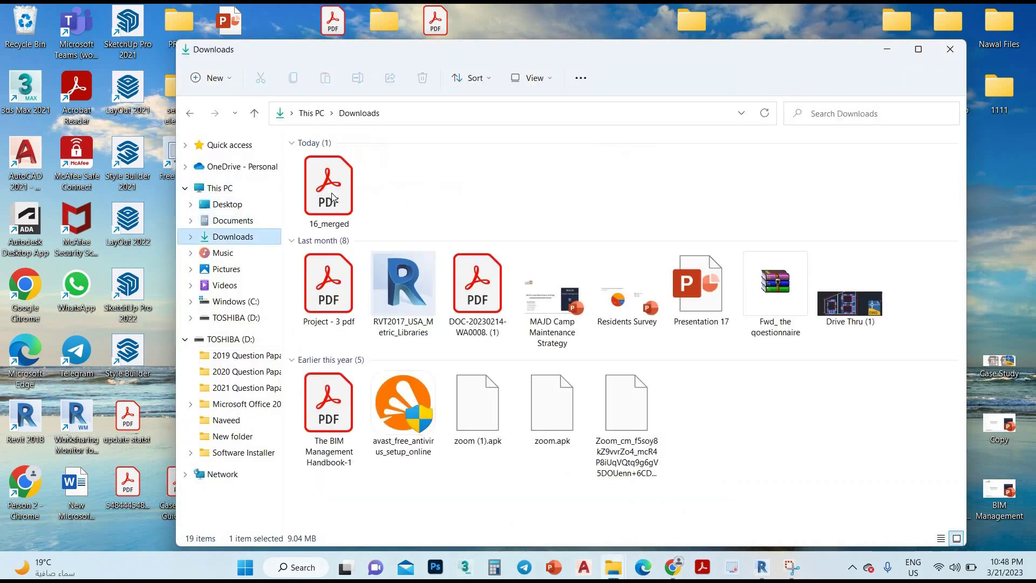
{"action": "left_click", "coordinate": [332, 195]}
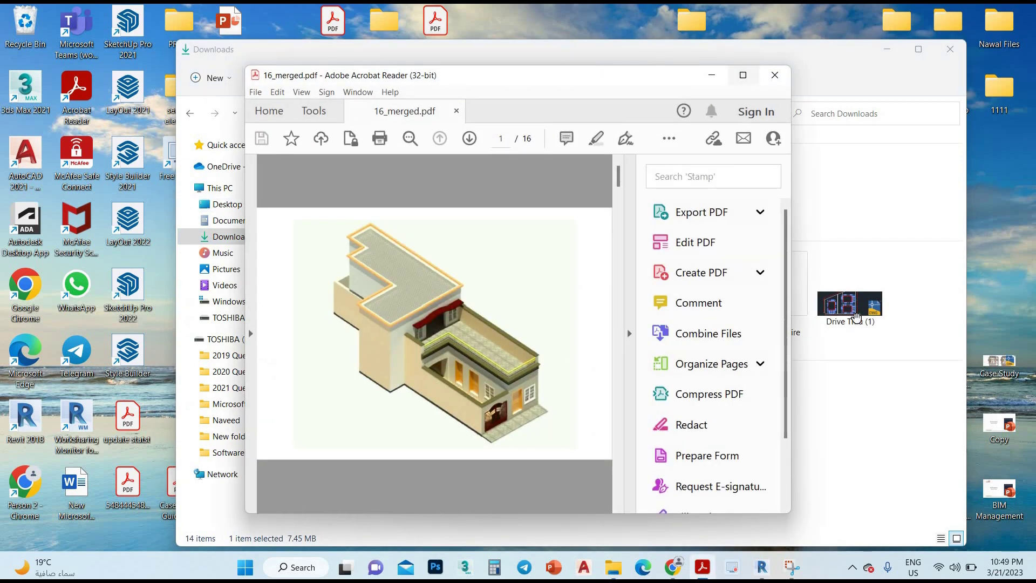
{"action": "left_click", "coordinate": [743, 75]}
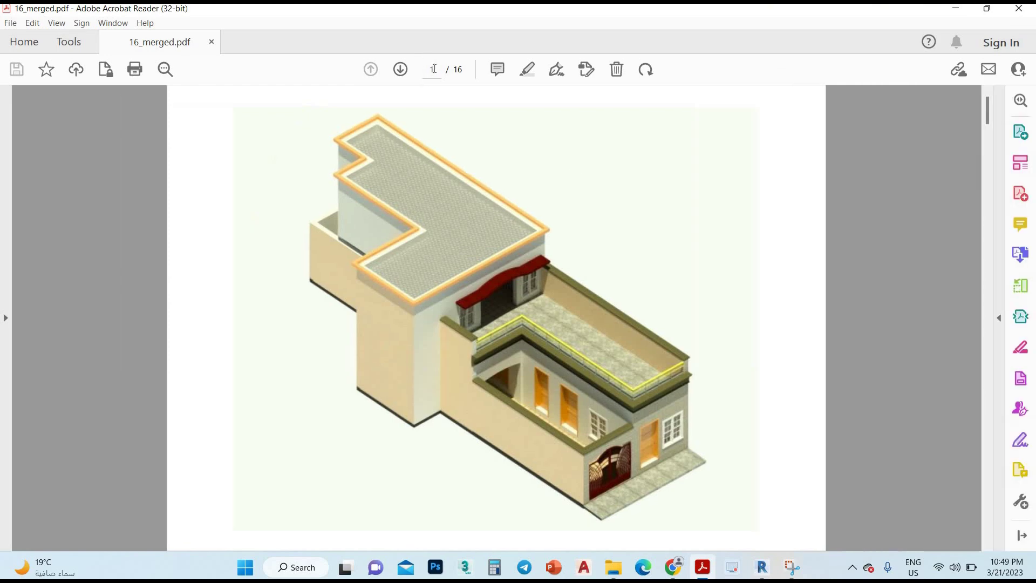
Page through 16_merged from the 3D view past the floor plans to the elevations.
{"action": "left_click", "coordinate": [403, 74]}
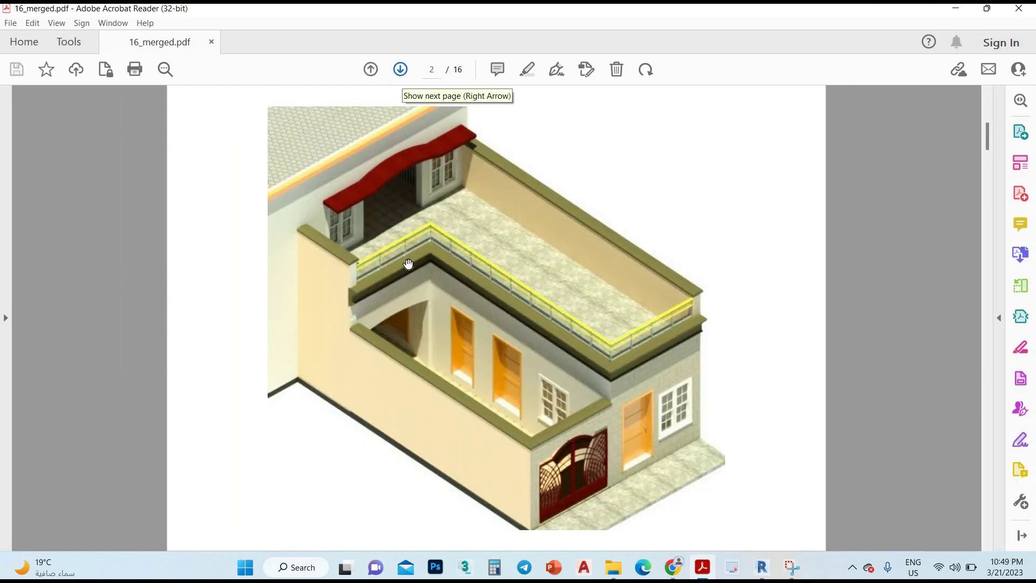
{"action": "left_click", "coordinate": [371, 69]}
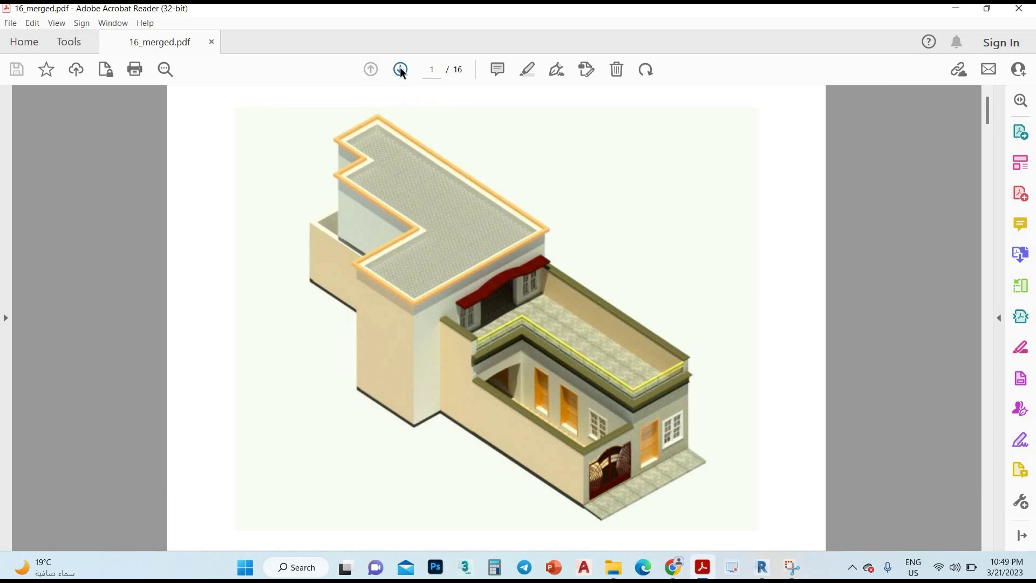
{"action": "left_click", "coordinate": [400, 69]}
{"action": "left_click", "coordinate": [401, 71]}
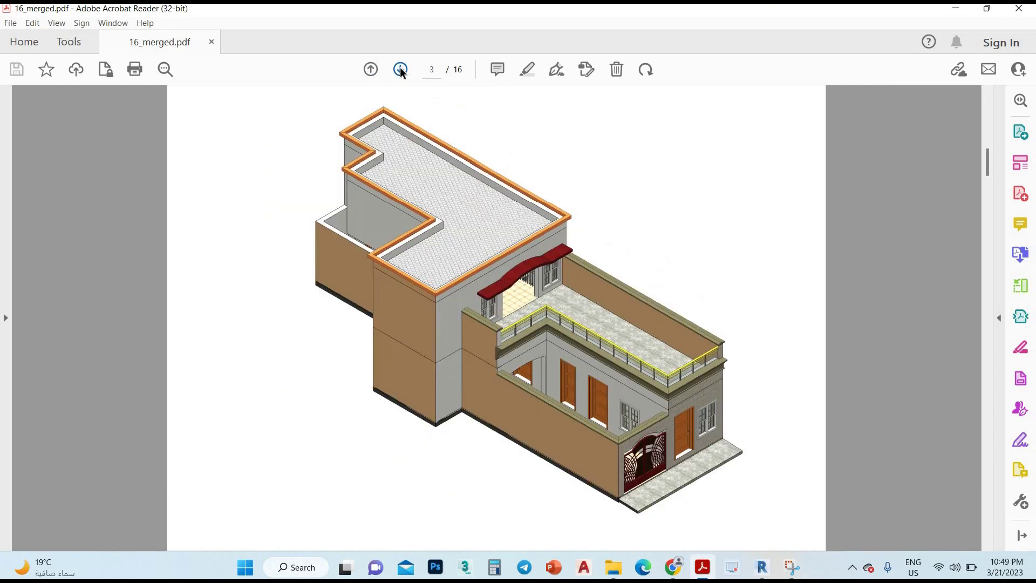
{"action": "left_click", "coordinate": [401, 71]}
{"action": "left_click", "coordinate": [401, 70]}
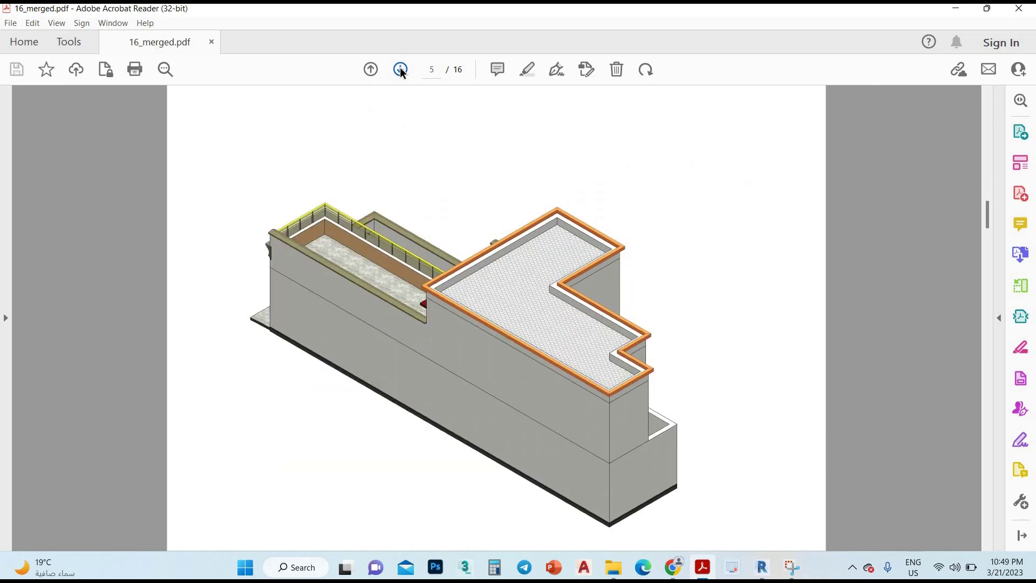
{"action": "left_click", "coordinate": [400, 71]}
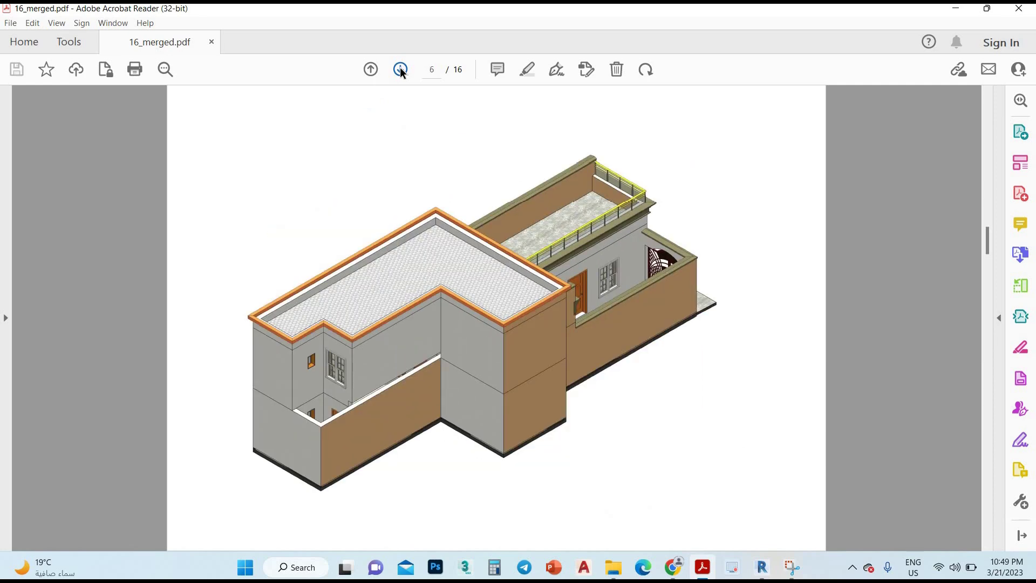
{"action": "left_click", "coordinate": [400, 70]}
{"action": "left_click", "coordinate": [401, 71]}
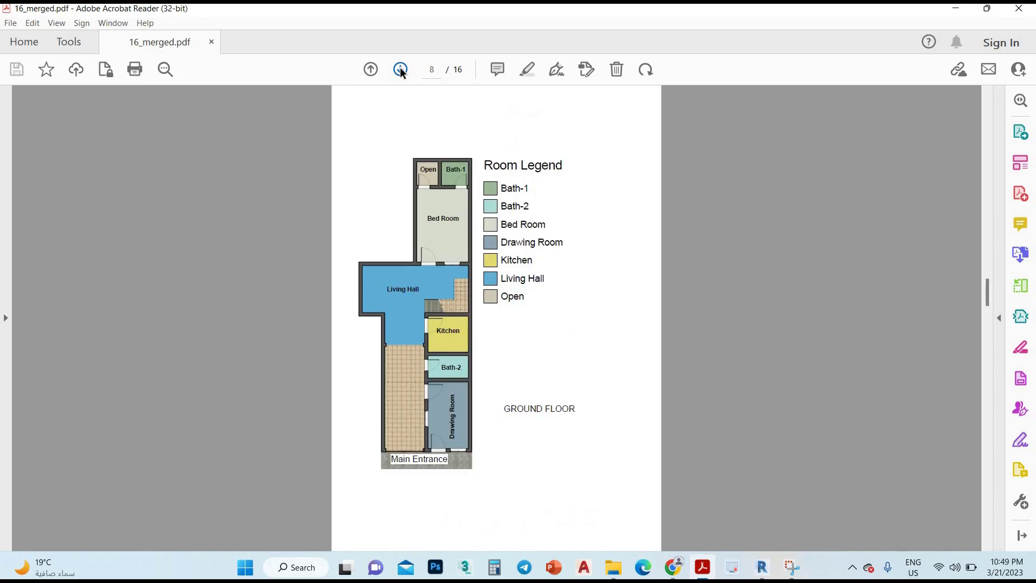
{"action": "left_click", "coordinate": [401, 70]}
{"action": "left_click", "coordinate": [400, 71]}
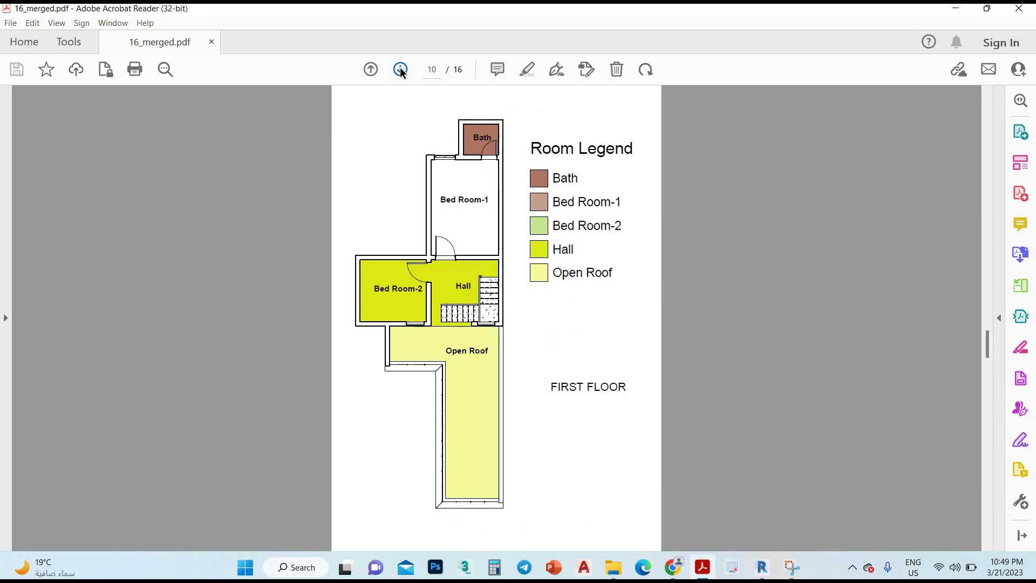
{"action": "left_click", "coordinate": [401, 70]}
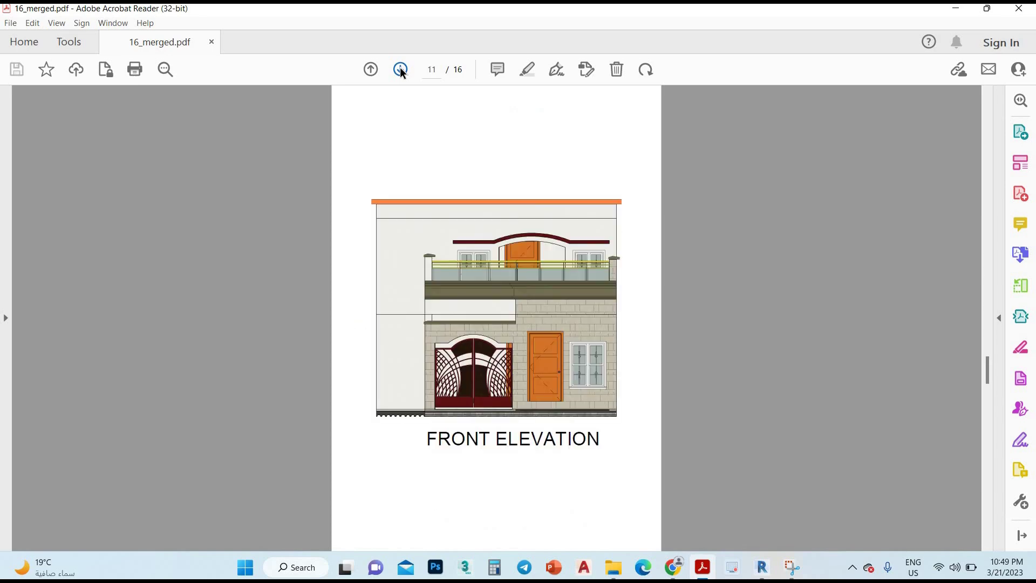
{"action": "left_click", "coordinate": [400, 70]}
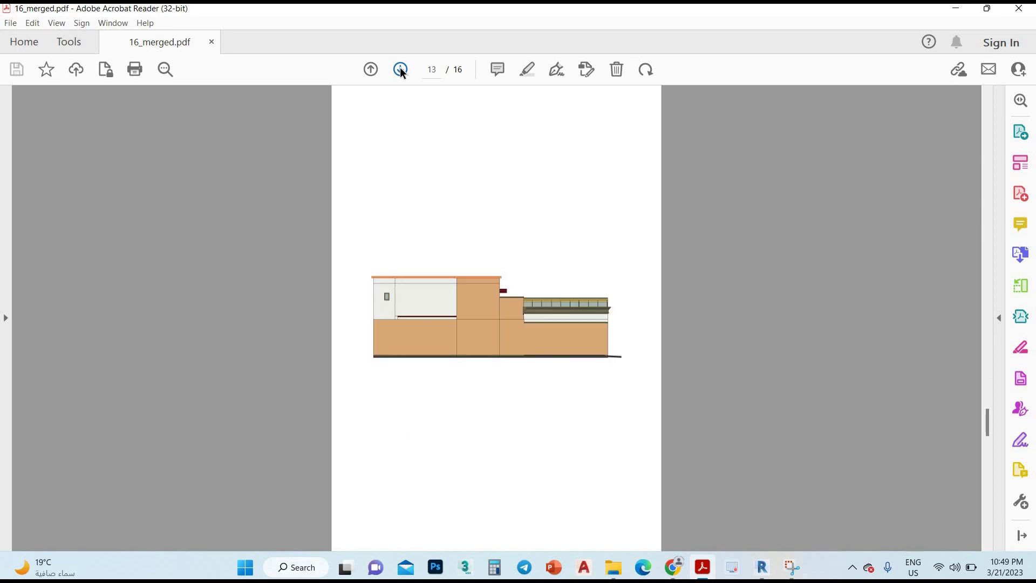
{"action": "left_click", "coordinate": [400, 70]}
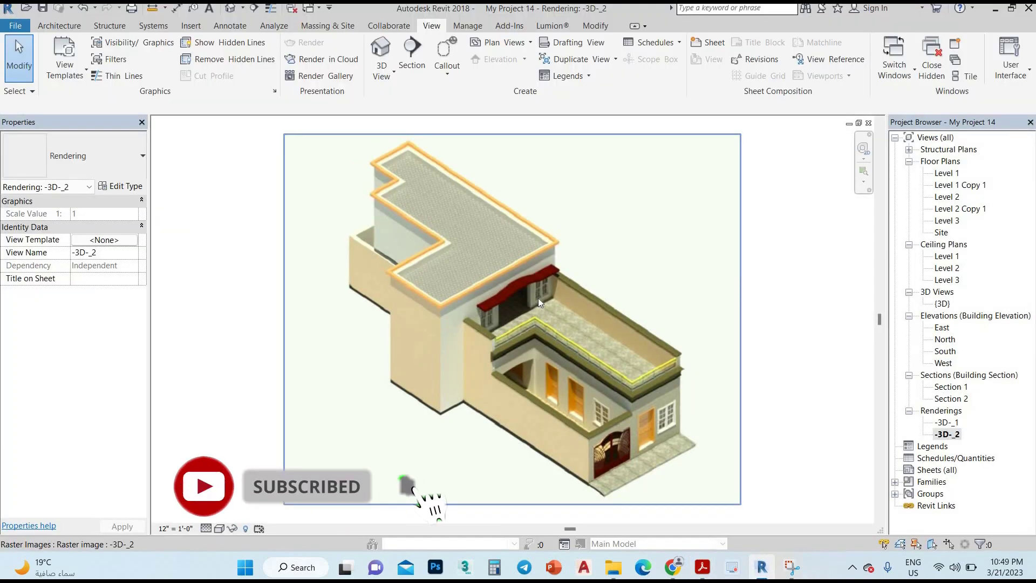
Zoom in and pan the {3D} view to frame the house model closer.
{"action": "scroll", "coordinate": [718, 252], "scroll_direction": "up", "scroll_amount": 3}
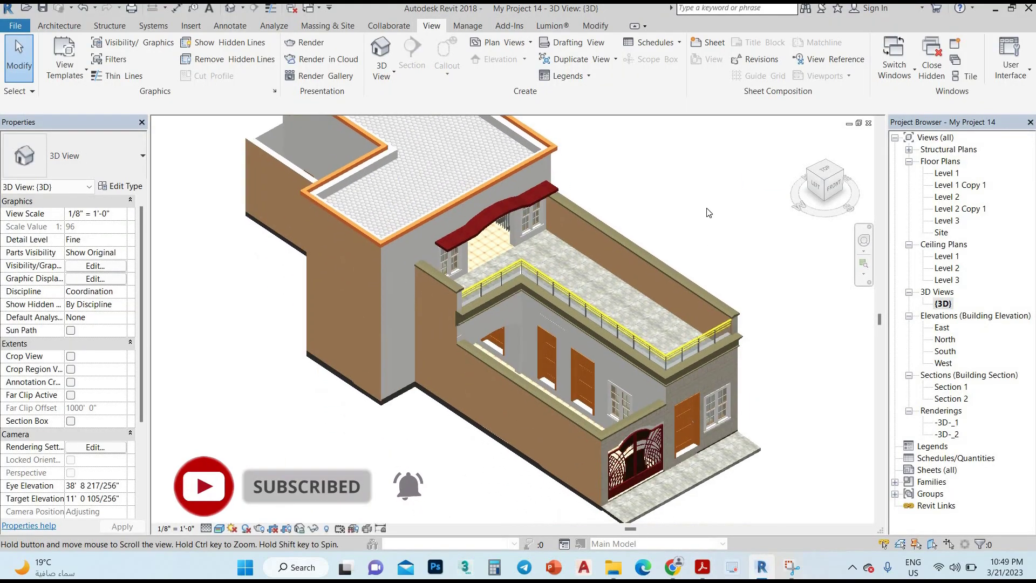
{"action": "middle_click_drag", "start_coordinate": [669, 236], "coordinate": [633, 258]}
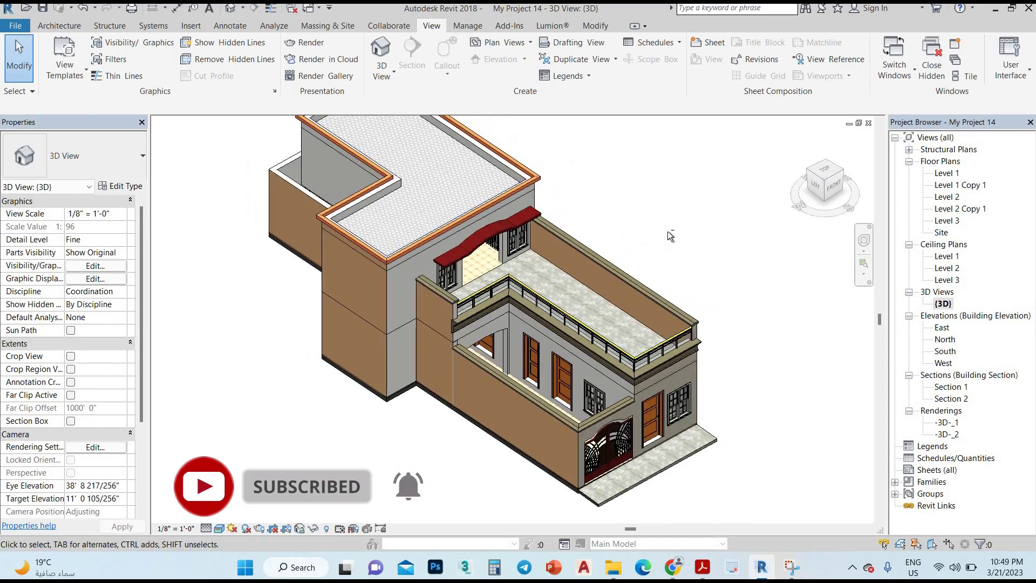